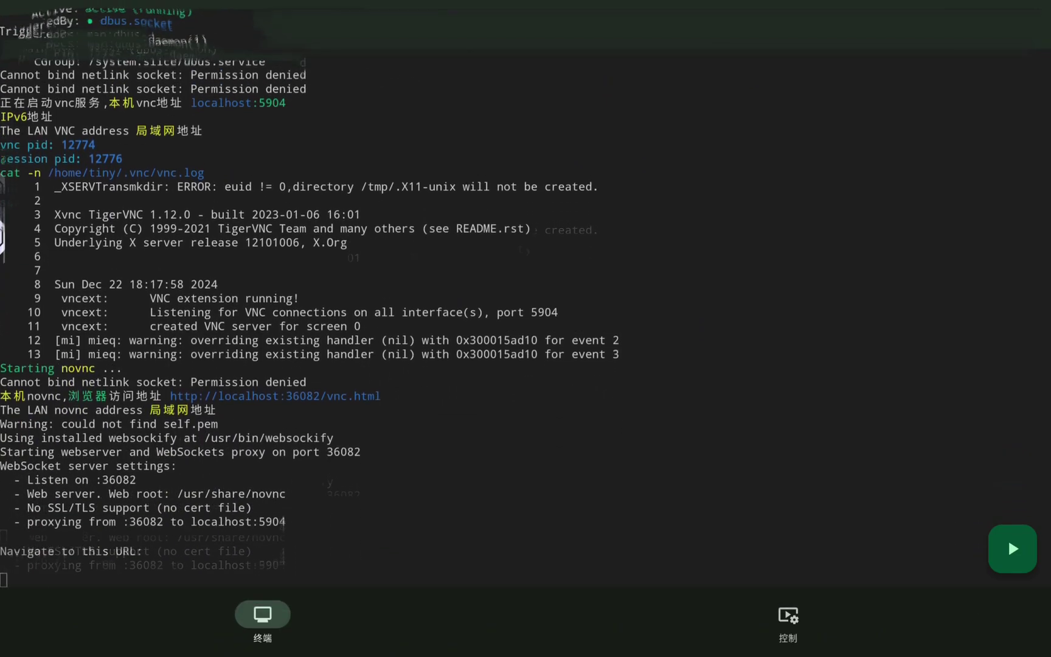
Enter the Debian Bookworm graphical desktop and run tmoe in a terminal
left_click(1008, 538)
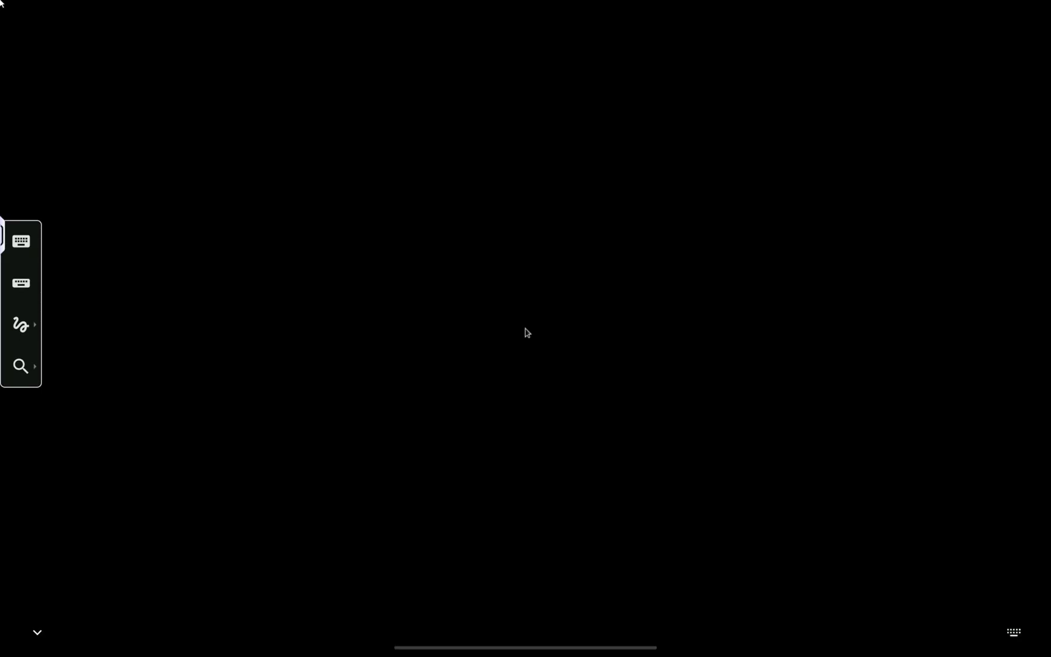
key("Escape")
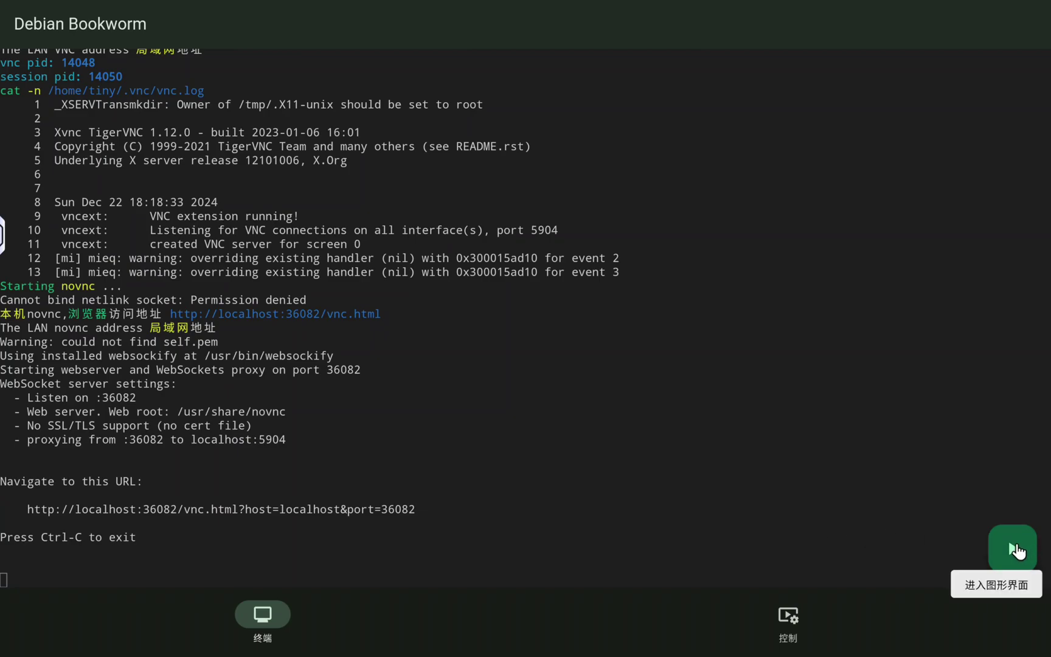
left_click(1015, 549)
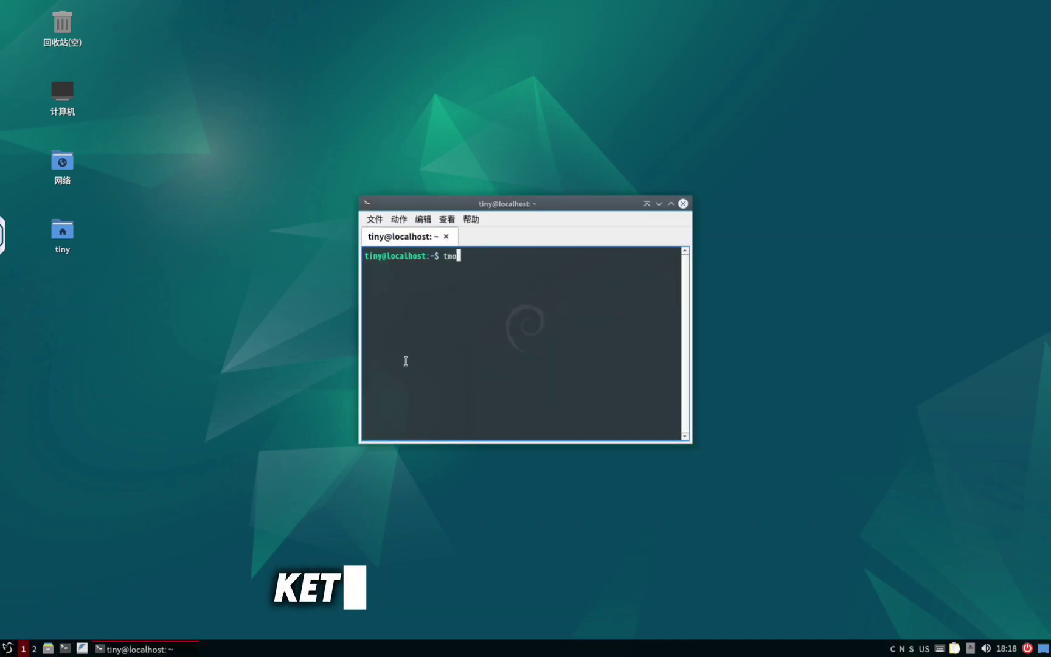
type("e")
key("Return")
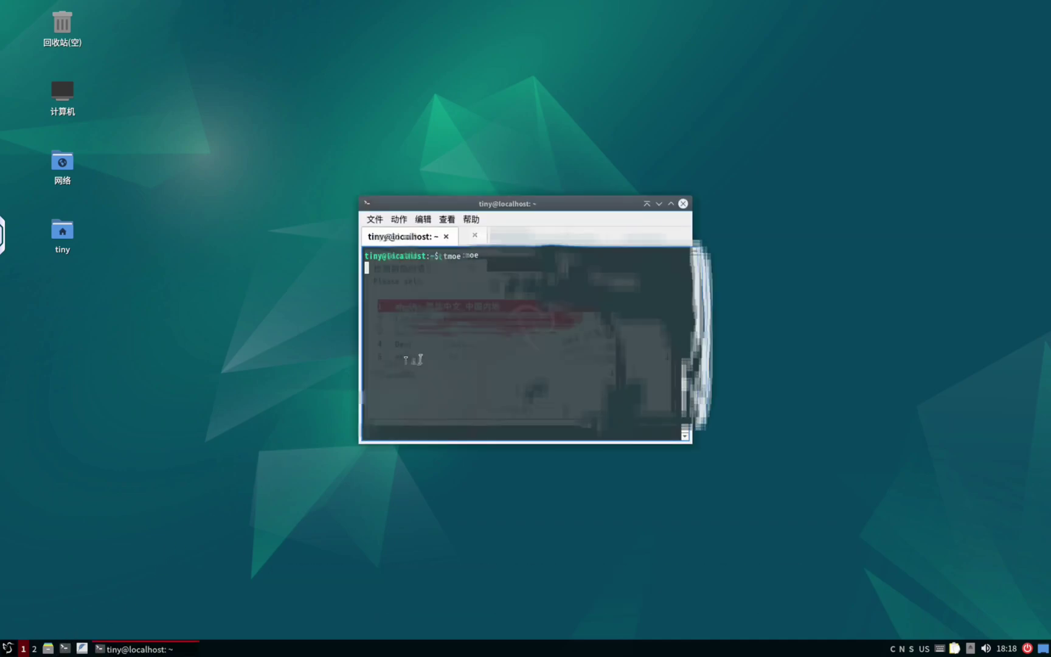
Choose id_ID: Indonesia_Indonesia as the system language in the tmoe locale list
key("Down")
key("Down")
key("Down")
key("Down")
key("Down")
key("Down")
key("Down")
key("Down")
key("Down")
key("Down")
key("Down")
key("Down")
key("Down")
key("Down")
key("Down")
key("Down")
key("Down")
key("Down")
key("Down")
key("Down")
key("Down")
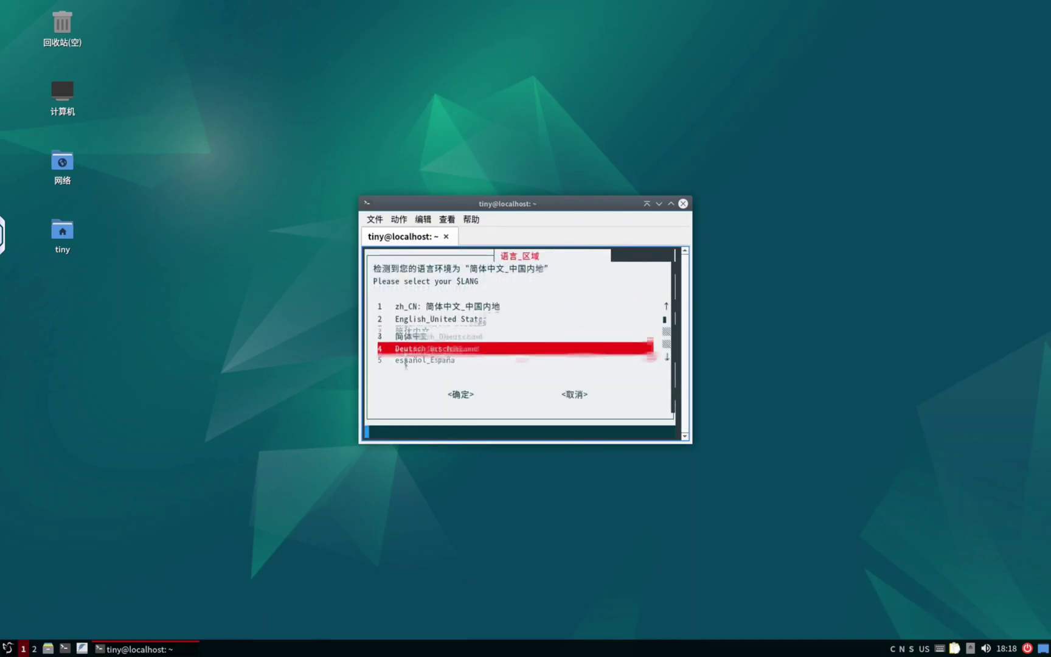
key("Down")
key("Down")
key("Down")
key("Down")
key("Down")
key("Down")
key("Down")
key("Down")
key("Down")
key("Down")
key("Down")
key("Down")
key("Down")
key("Down")
key("Down")
key("Down")
key("Down")
key("Down")
key("Down")
key("Down")
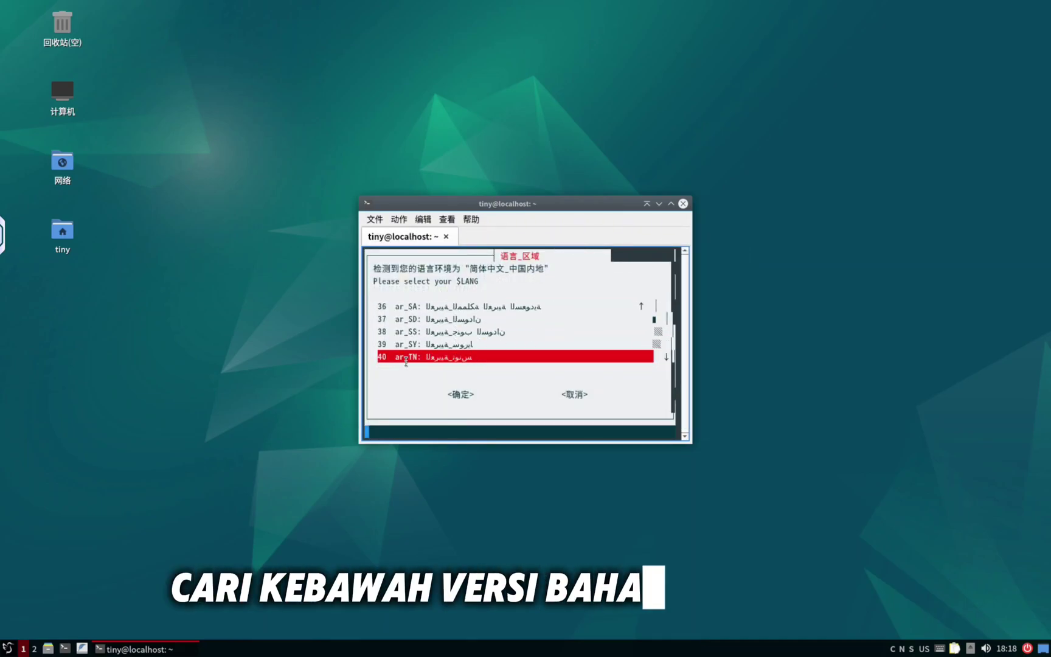
key("Down")
key("Down")
key("Down")
key("Down")
key("Down")
key("Down")
key("Down")
key("Down")
key("Down")
key("Down")
key("Down")
key("Down")
key("Down")
key("Down")
key("Down")
key("Down")
key("Down")
key("Down")
key("Down")
key("Down")
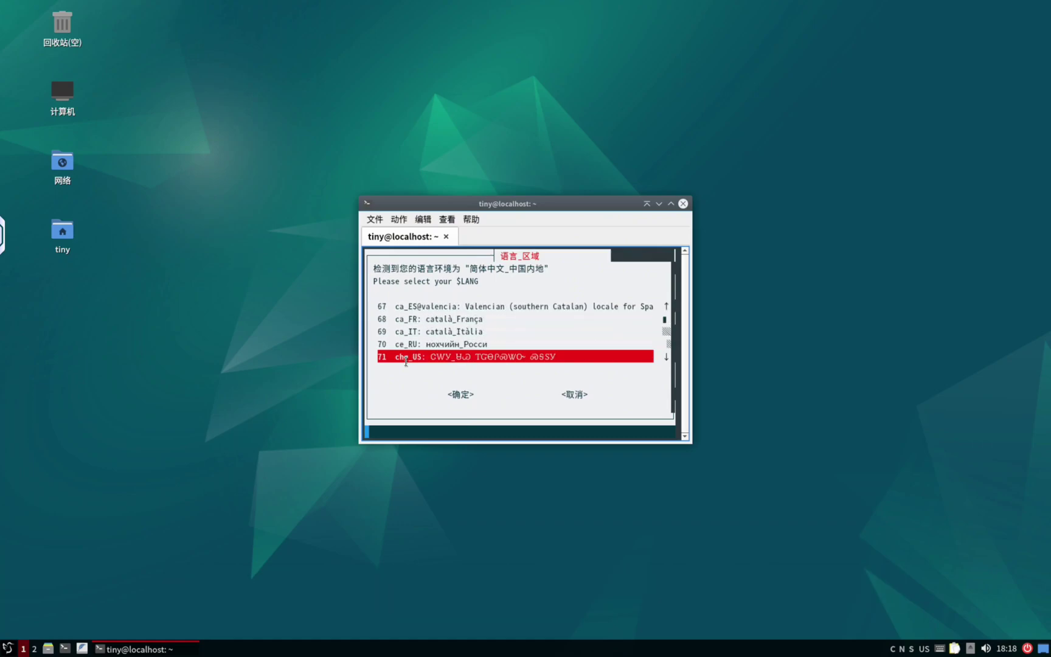
key("Down")
key("Down")
key("Down")
key("Down")
key("Down")
key("Down")
key("Down")
key("Down")
key("Down")
key("Down")
key("Down")
key("Down")
key("Down")
key("Down")
key("Down")
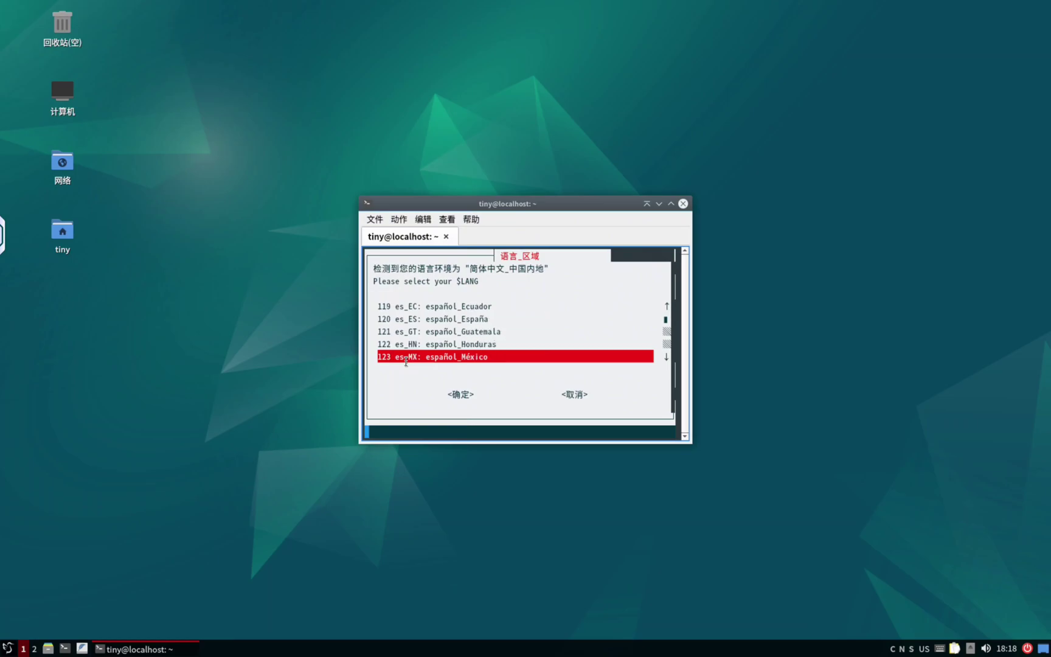
key("Down")
key("Down")
key("Down")
key("Down")
key("Down")
key("Down")
key("Down")
key("Down")
key("Down")
key("Down")
key("Down")
key("Down")
key("Down")
key("Down")
key("Down")
key("Down")
key("Down")
key("Down")
key("Down")
key("Down")
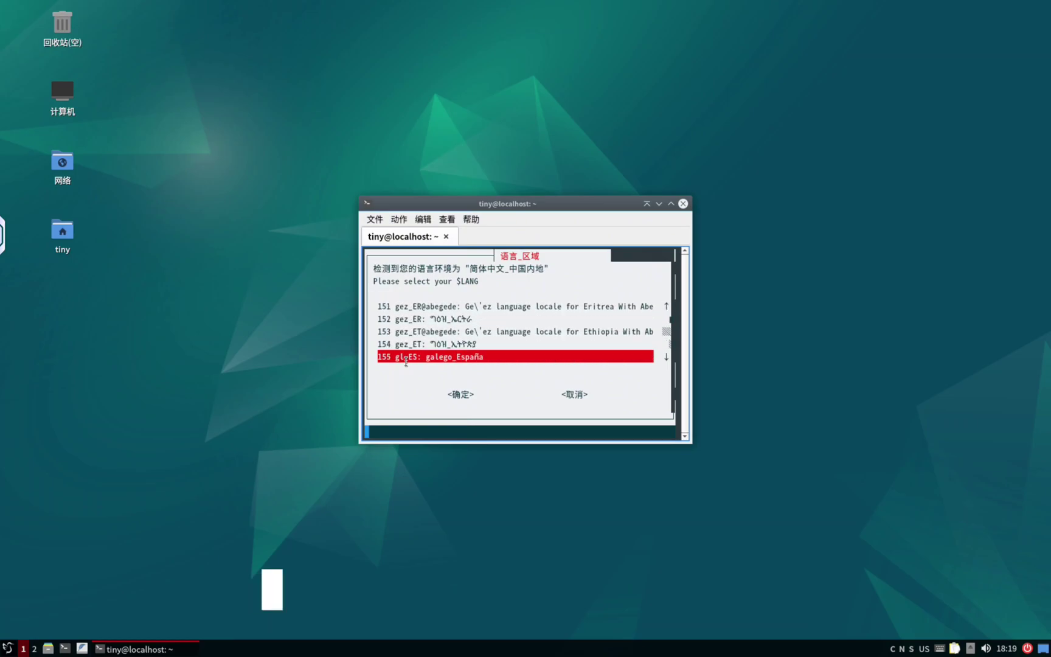
key("Down")
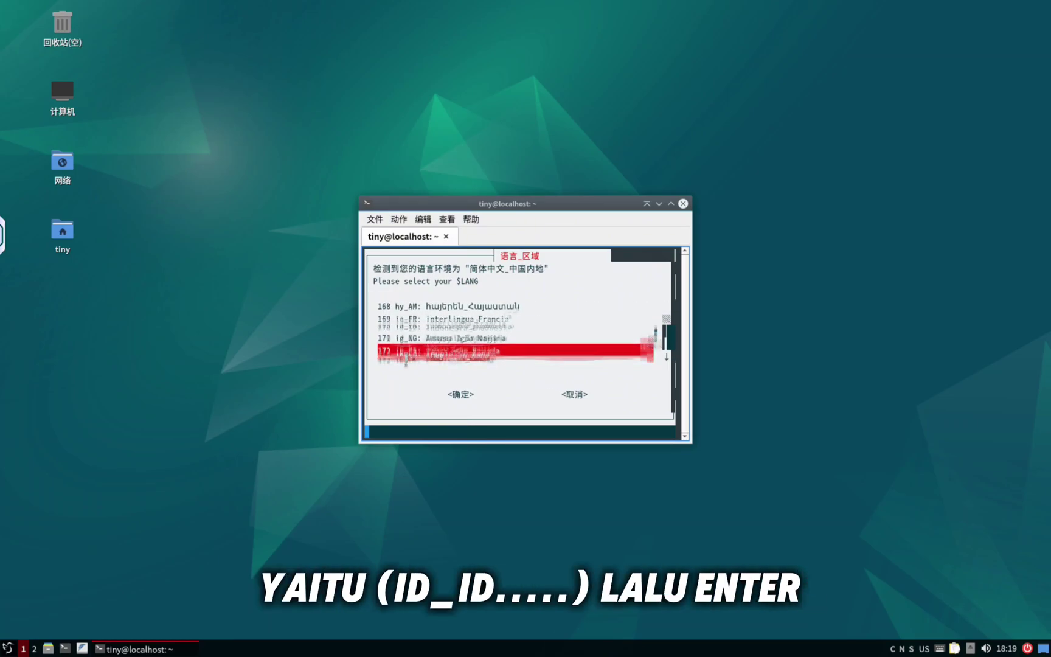
key("Up")
key("Up")
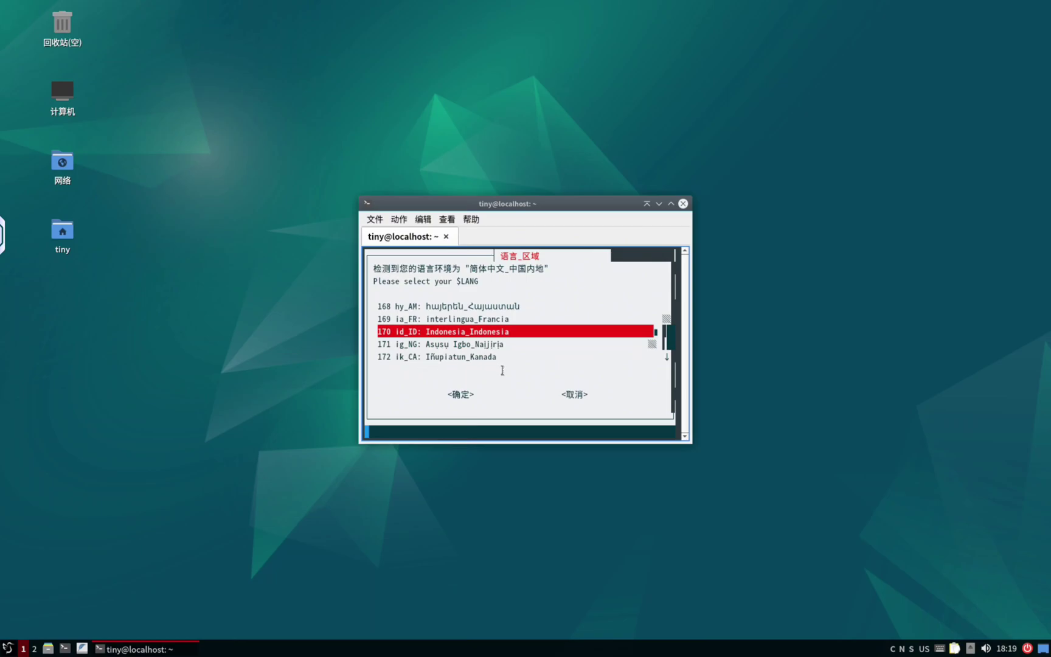
key("Return")
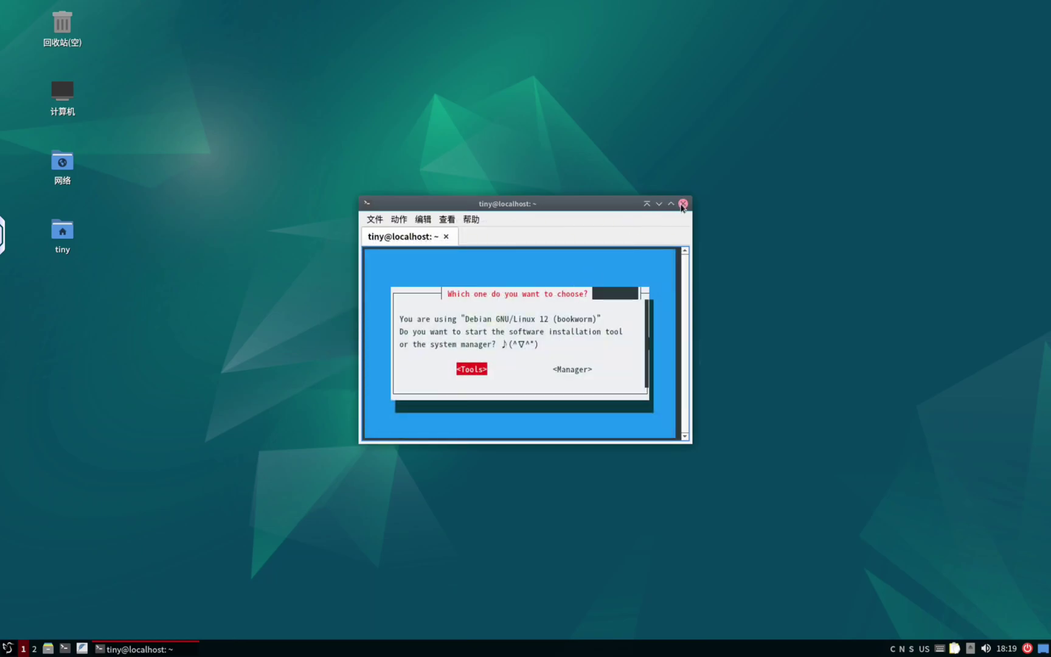
Close the terminal and restart the Debian Bookworm app into its graphical desktop
left_click(682, 204)
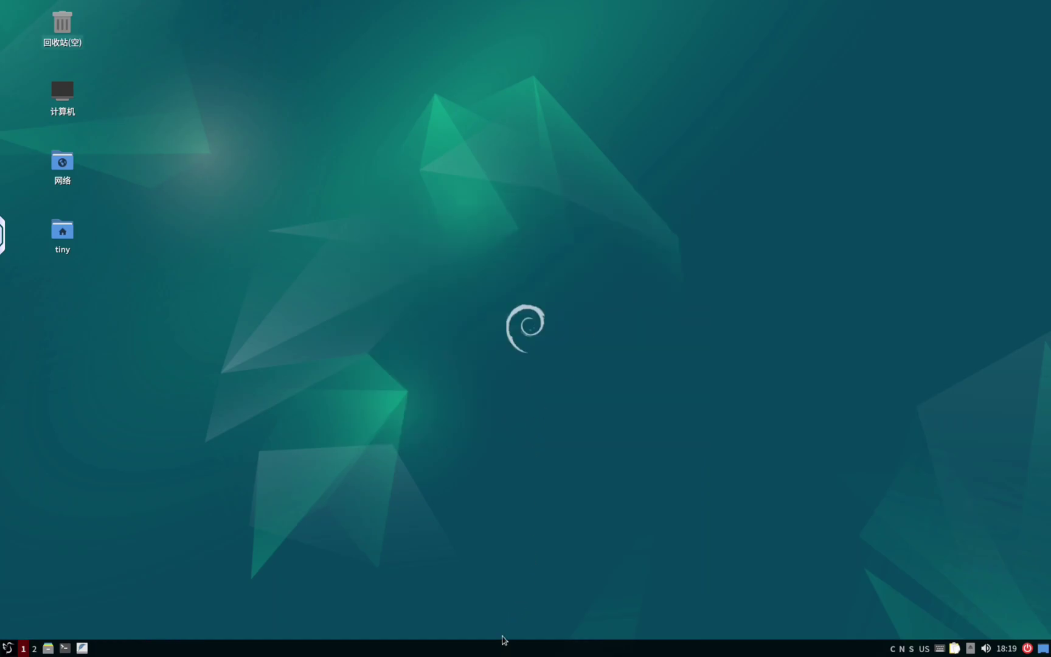
left_click_drag(505, 642, 676, 297)
left_click_drag(743, 281, 734, 134)
left_click(625, 106)
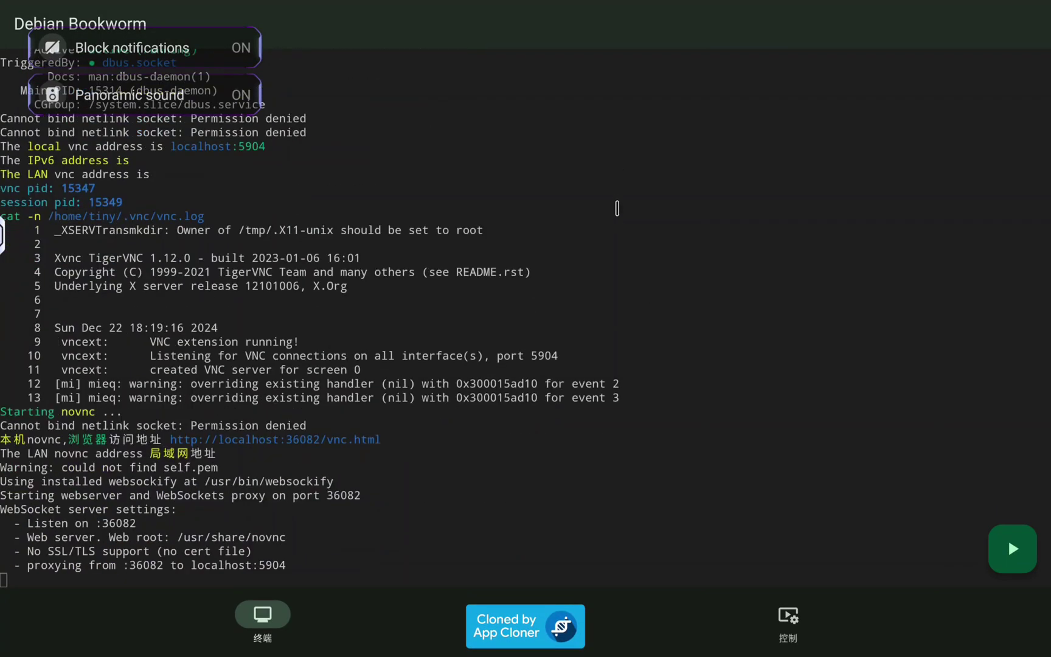
left_click(1007, 538)
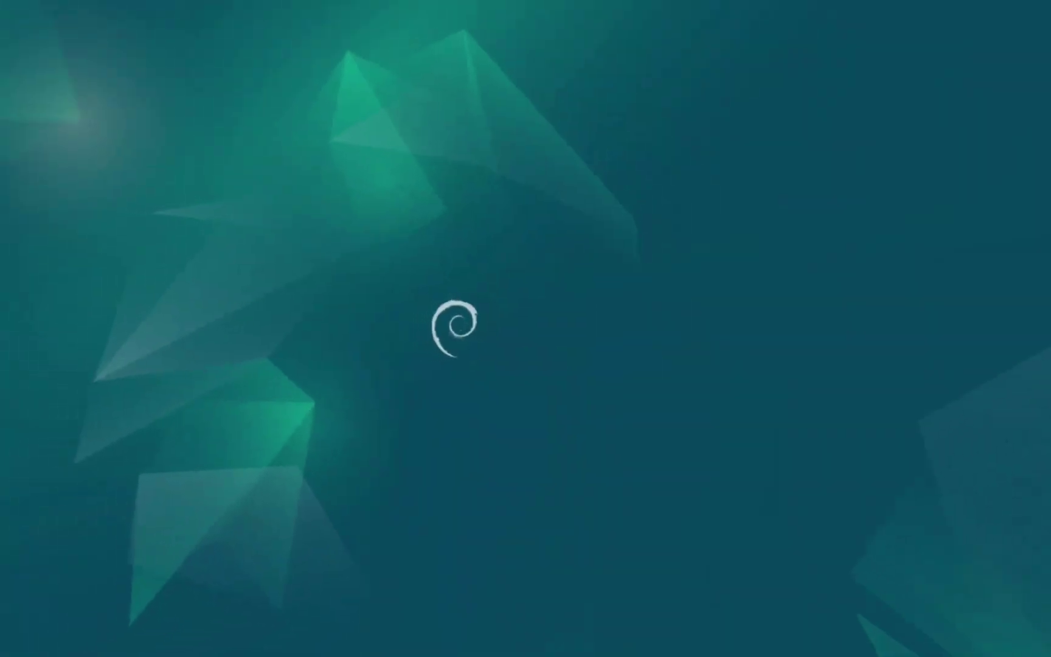
Open the LXQt Appearance settings from the desktop's preferences
left_click(6, 649)
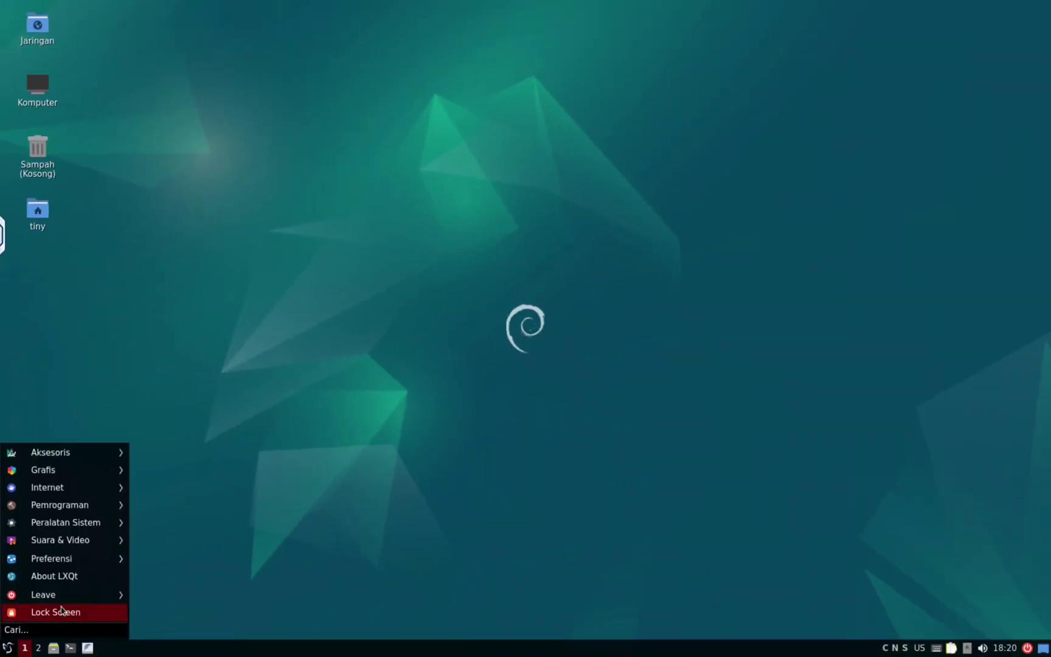
mouse_move(90, 553)
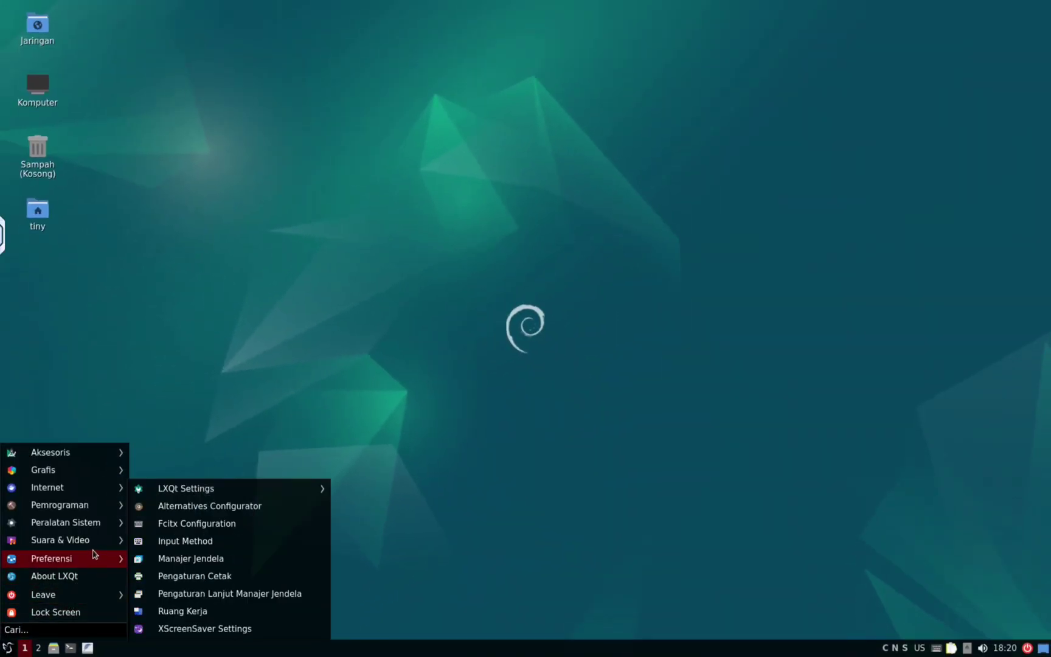
mouse_move(91, 530)
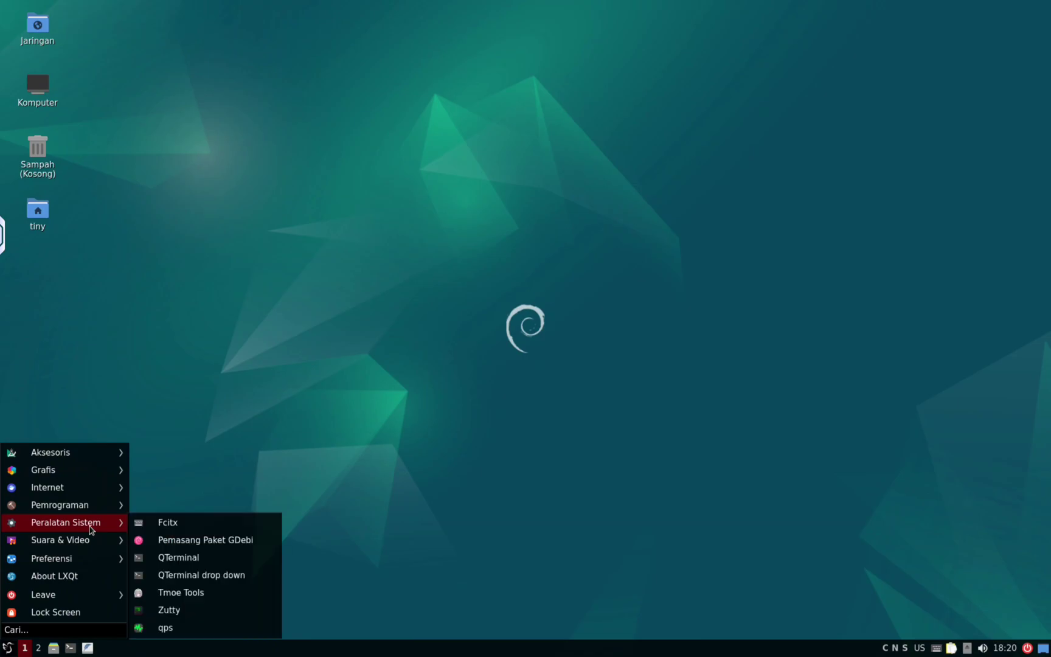
mouse_move(96, 492)
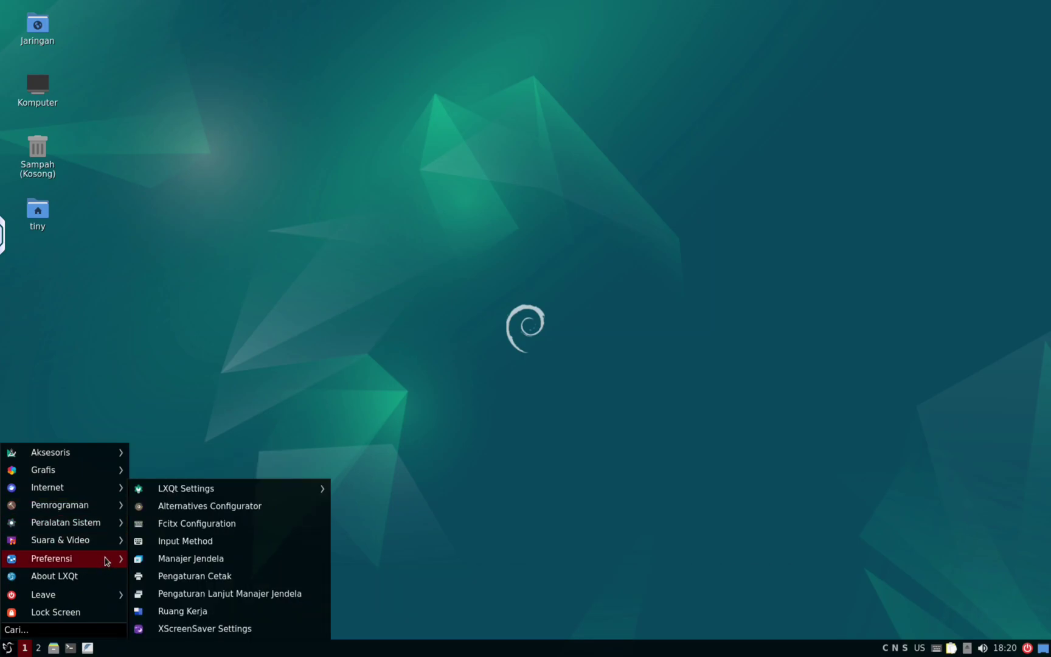
mouse_move(193, 495)
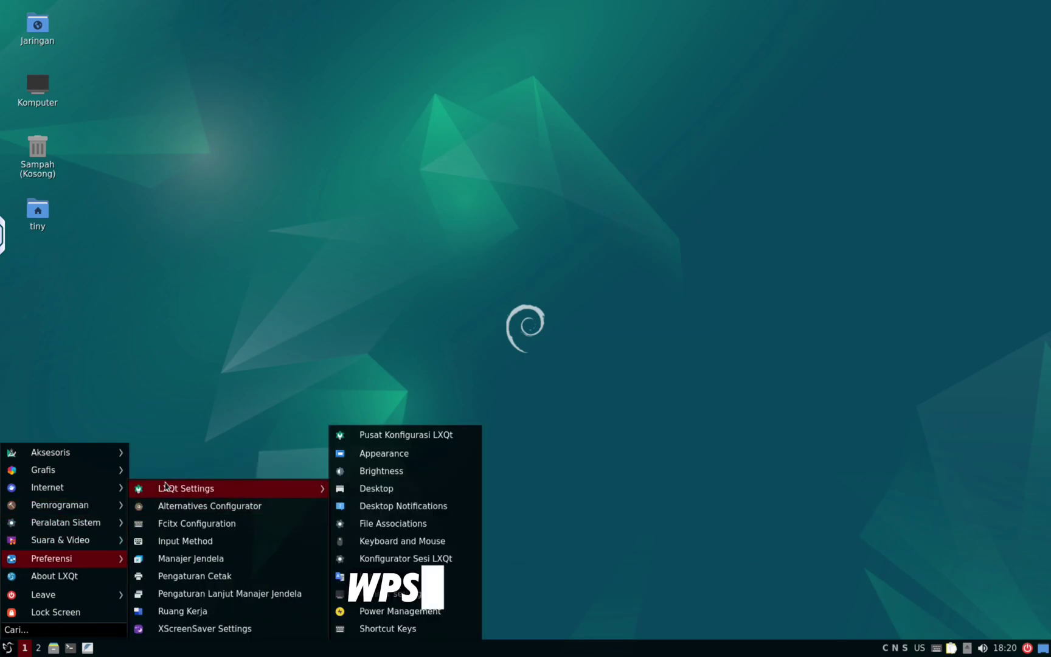
left_click(381, 460)
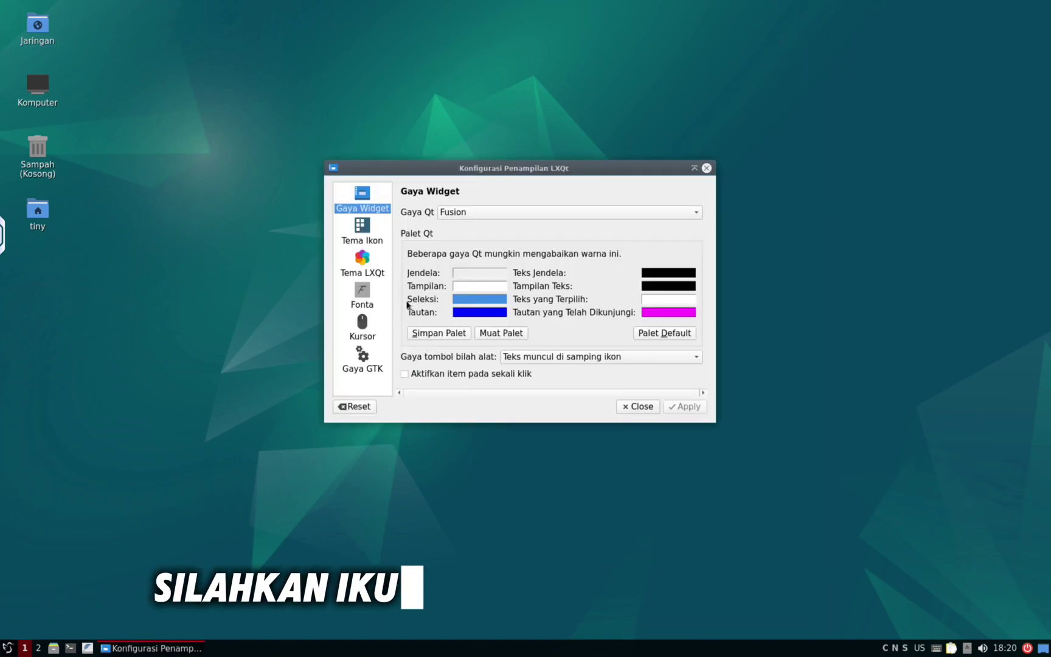
Look through the GTK style, cursor, font and icon theme settings, ending on the LXQt theme list
left_click(371, 365)
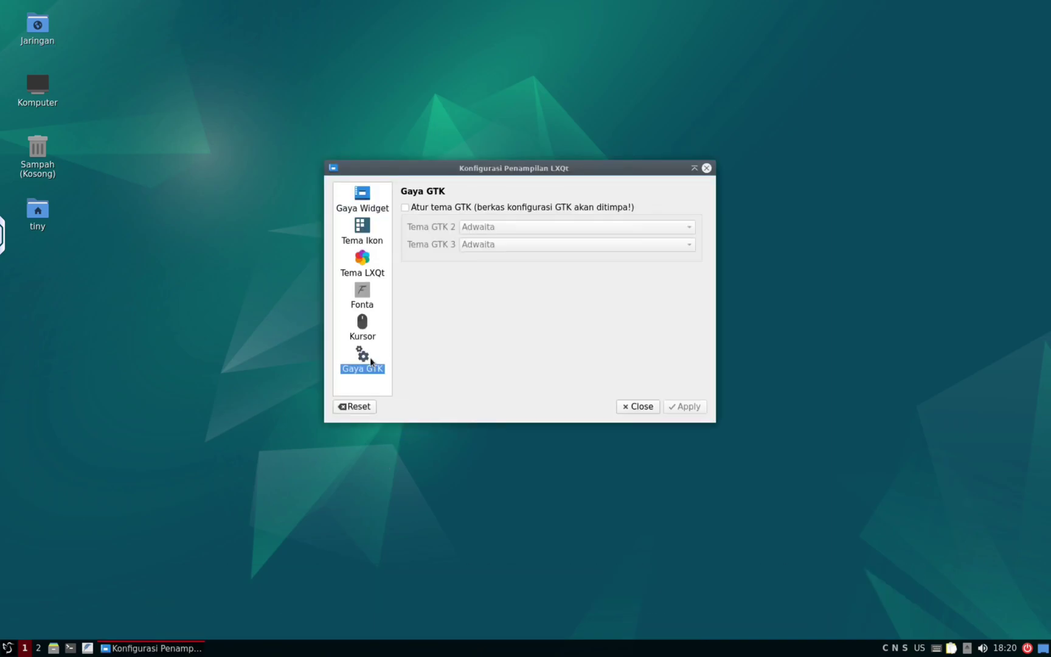
left_click(368, 323)
left_click(367, 297)
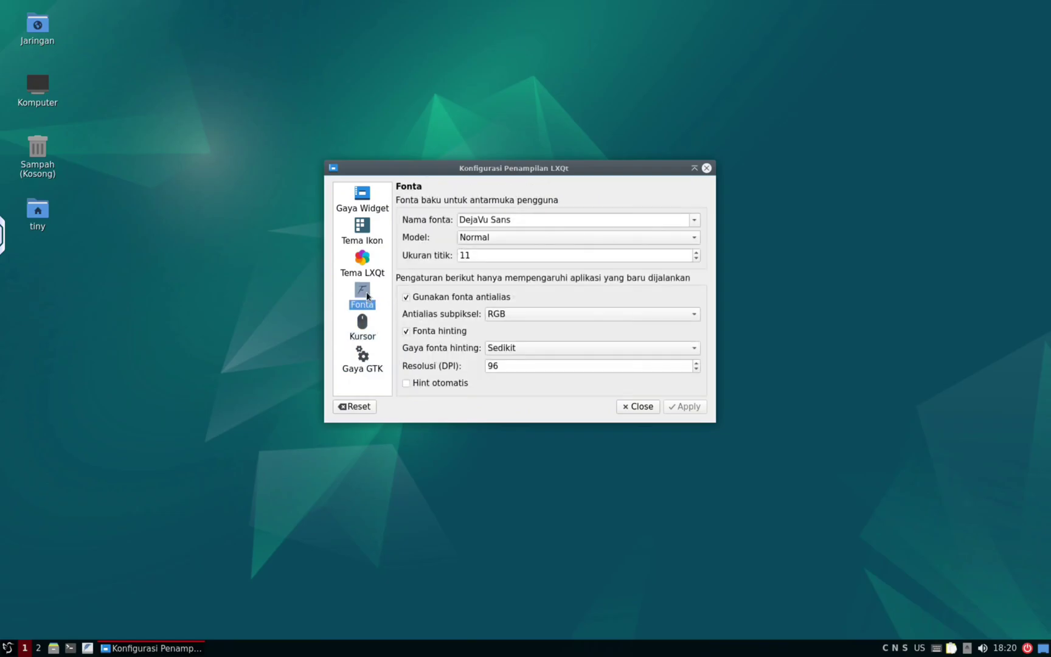
left_click(368, 265)
left_click(368, 237)
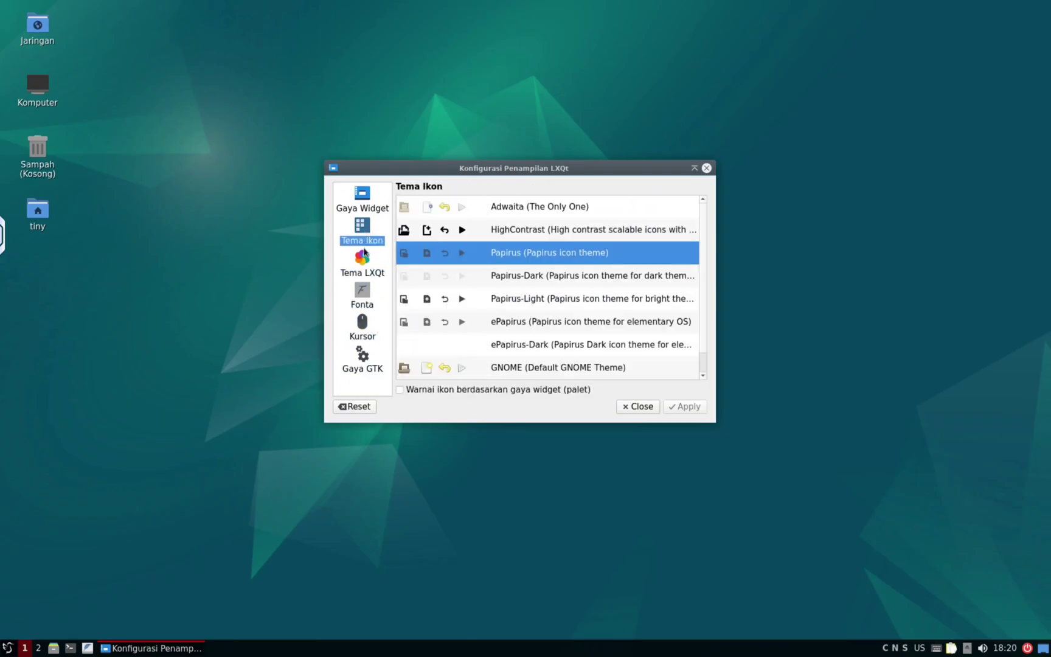
left_click(370, 271)
Try the Kvantum and Valendas LXQt themes with their wallpapers, moving the settings window to view the desktop
left_click(451, 370)
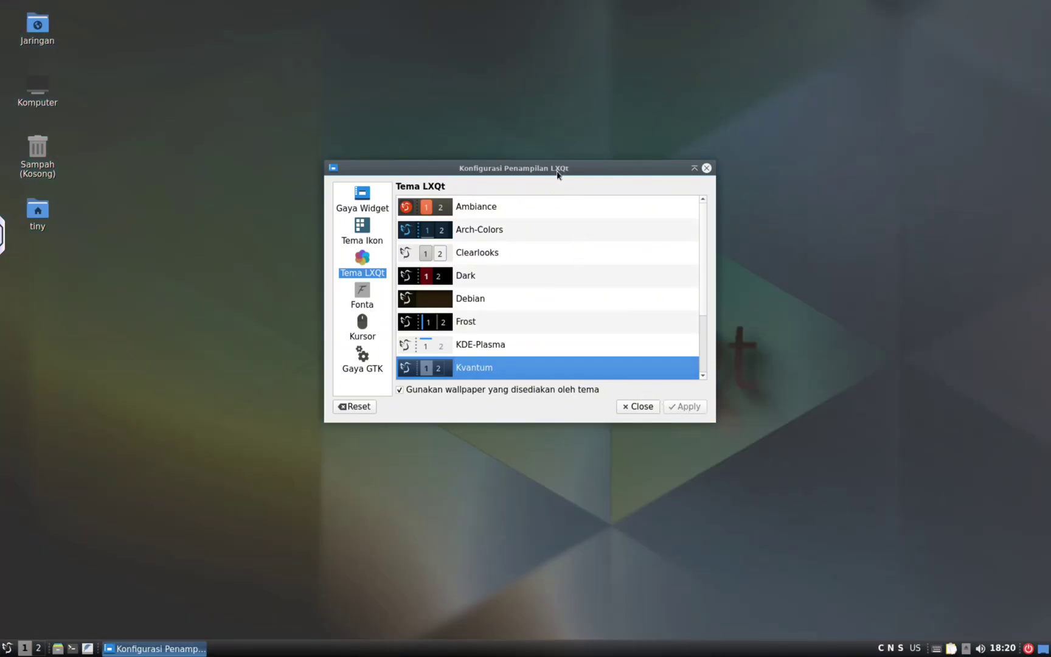
left_click_drag(558, 167, 327, 22)
scroll(281, 194, "down", 2)
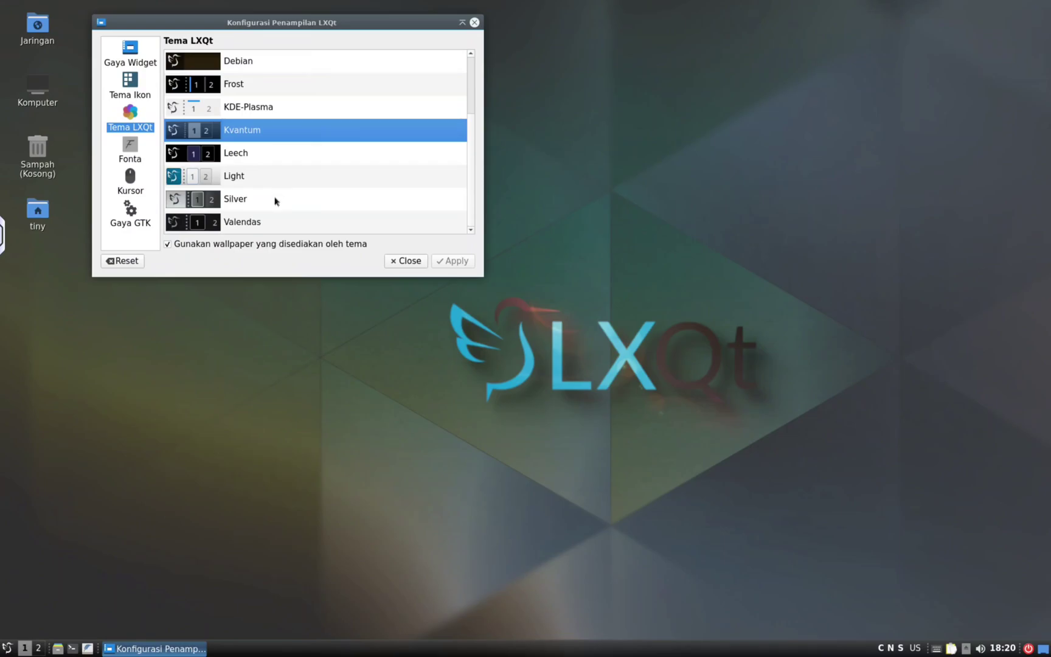
left_click(250, 222)
left_click(451, 261)
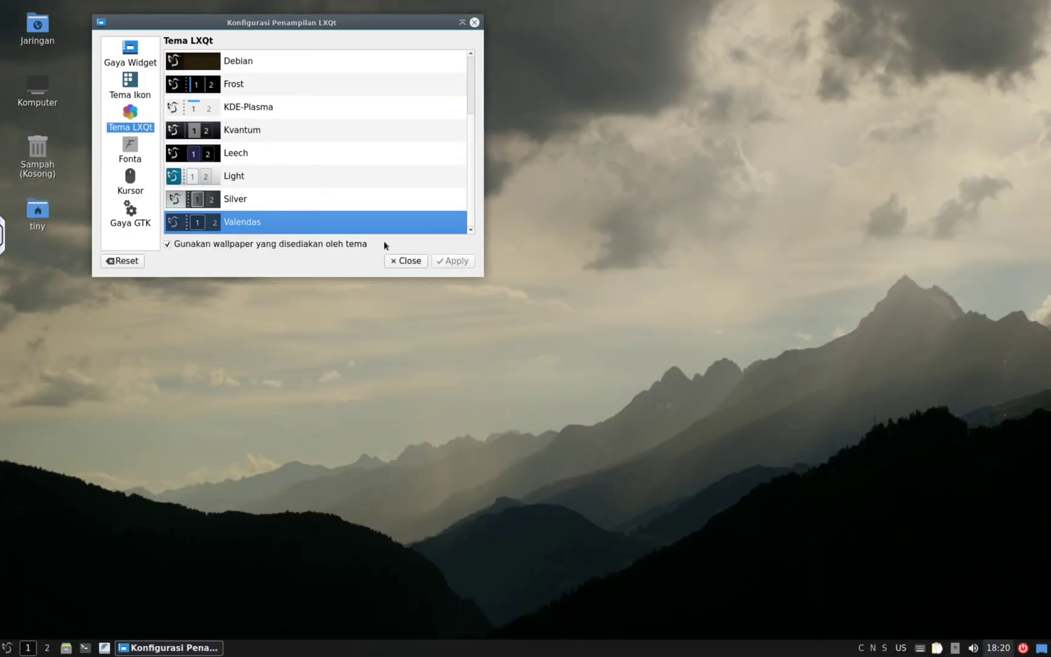
left_click_drag(357, 29, 502, 173)
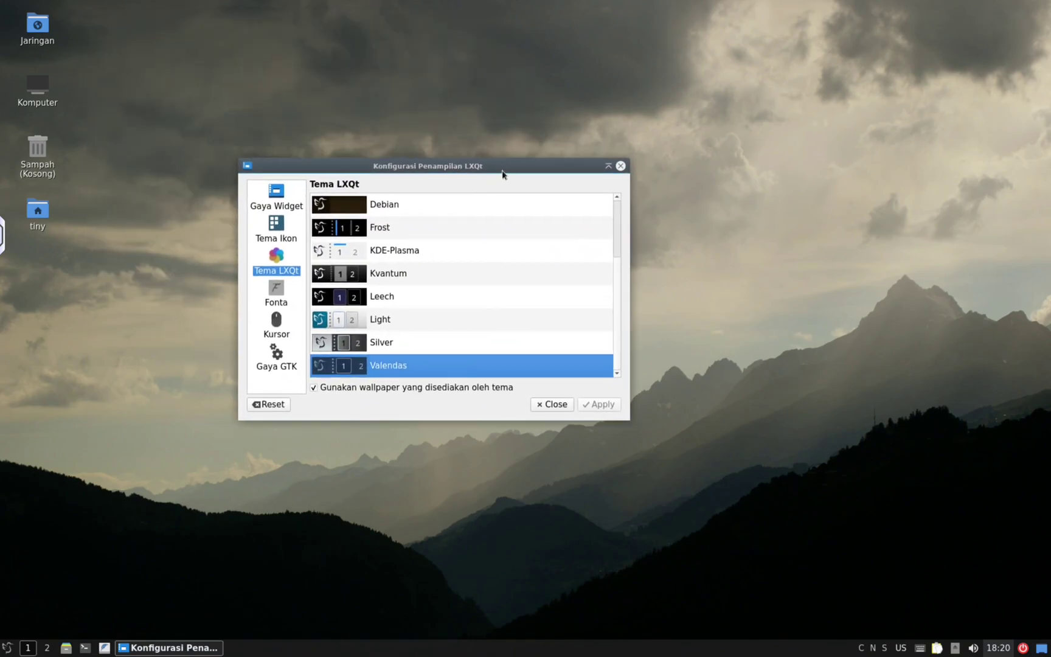
Try the Silver and Light LXQt themes, shifting the settings window aside to view each wallpaper
left_click(389, 343)
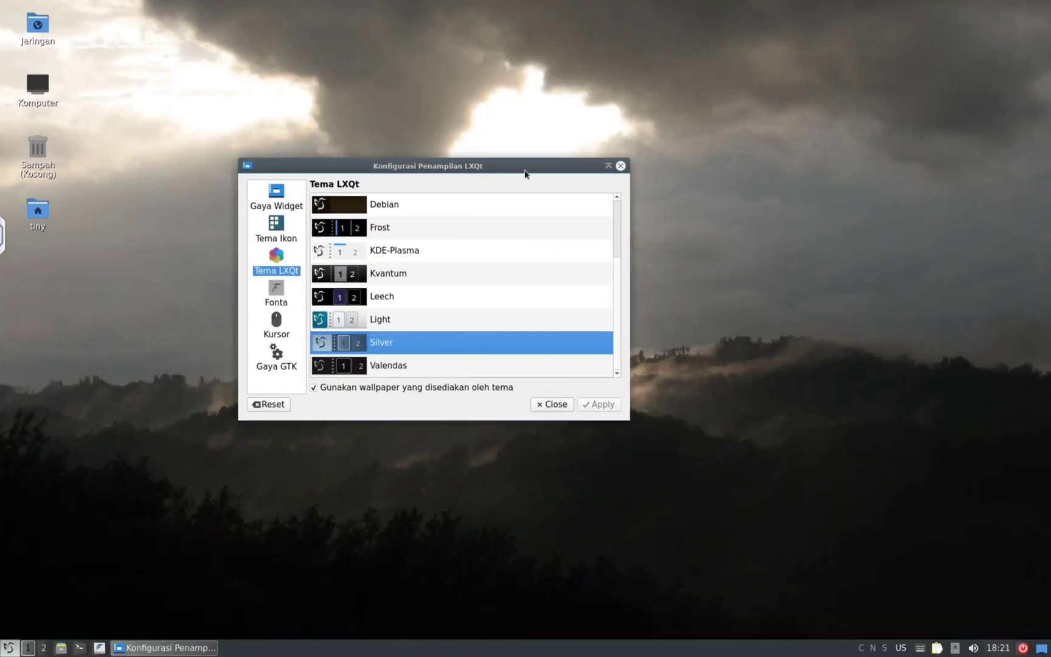
left_click_drag(525, 174, 305, 344)
left_click(218, 494)
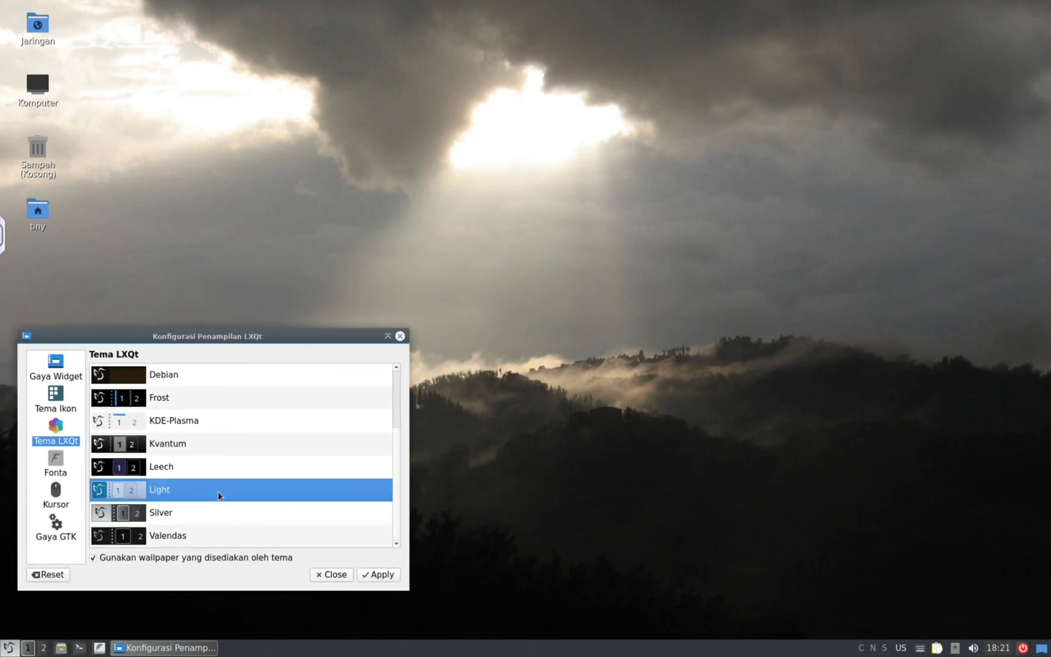
left_click(369, 575)
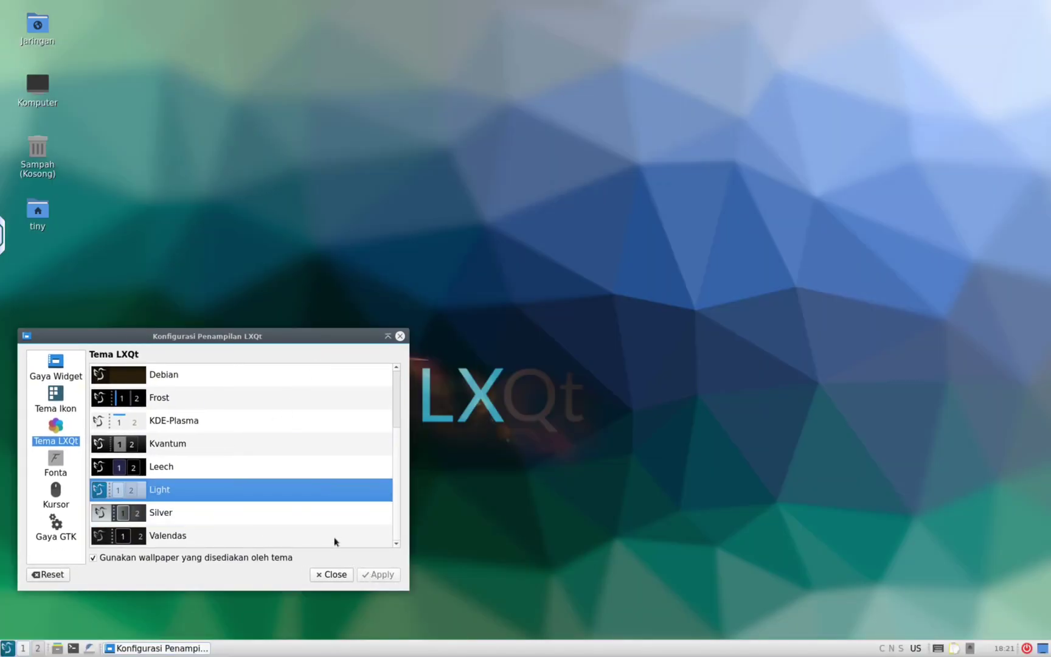
left_click_drag(323, 335, 883, 50)
Apply the Leech LXQt theme with its wallpaper and close the appearance settings
left_click(728, 193)
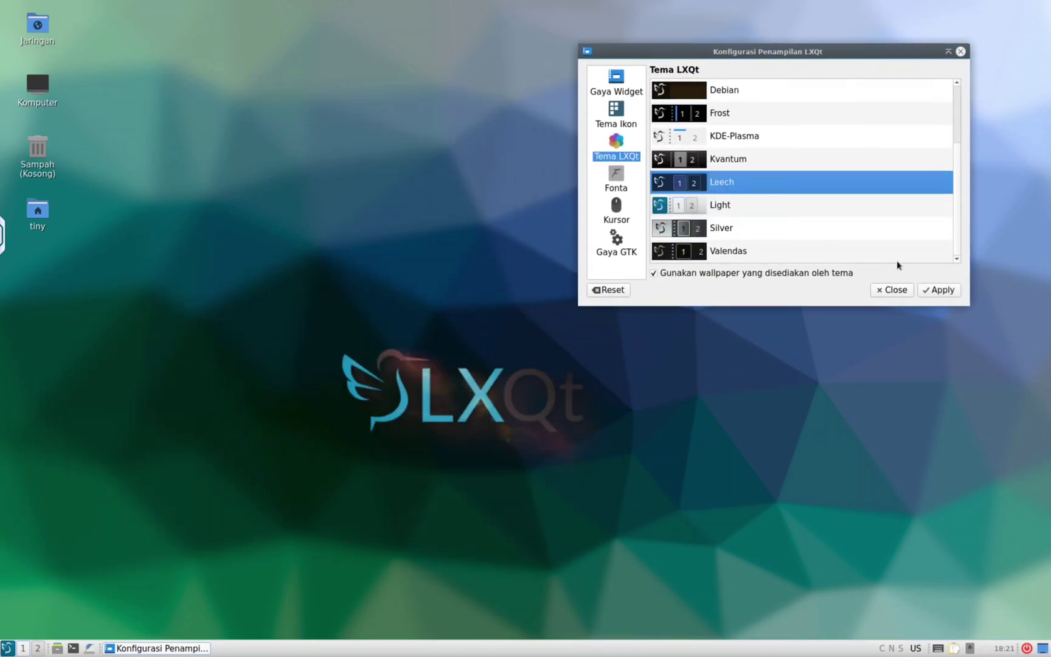
left_click(923, 289)
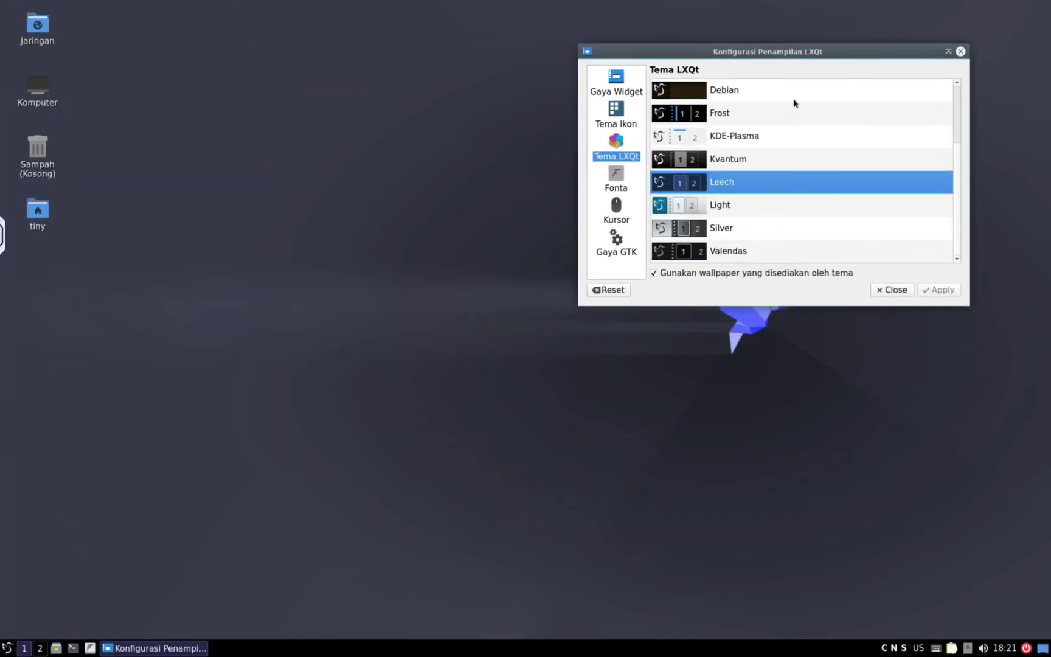
left_click_drag(780, 59, 342, 343)
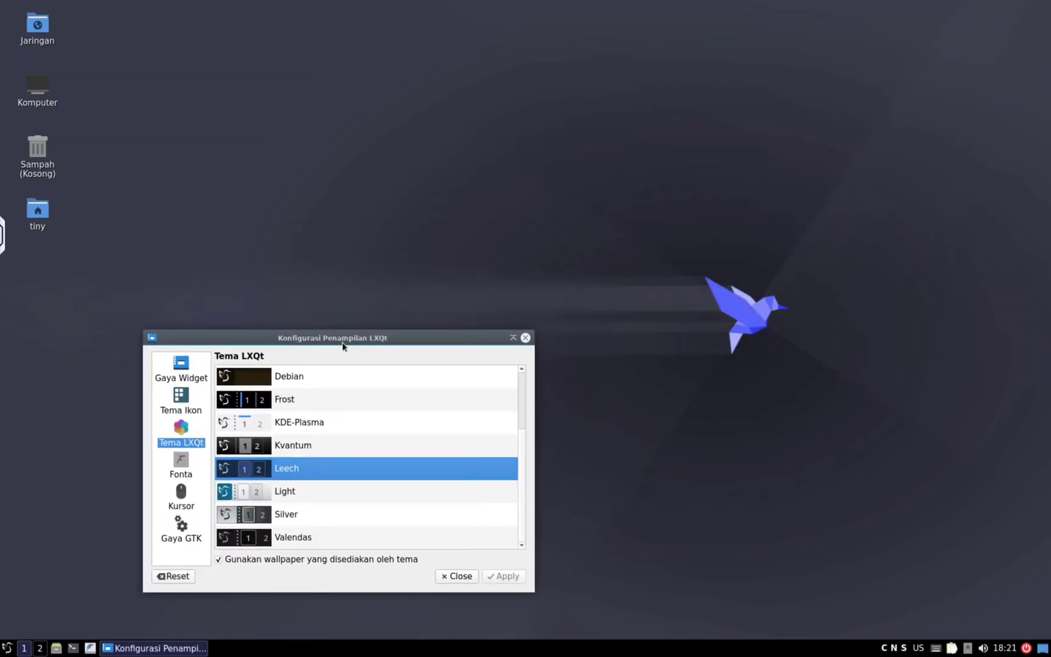
left_click(526, 338)
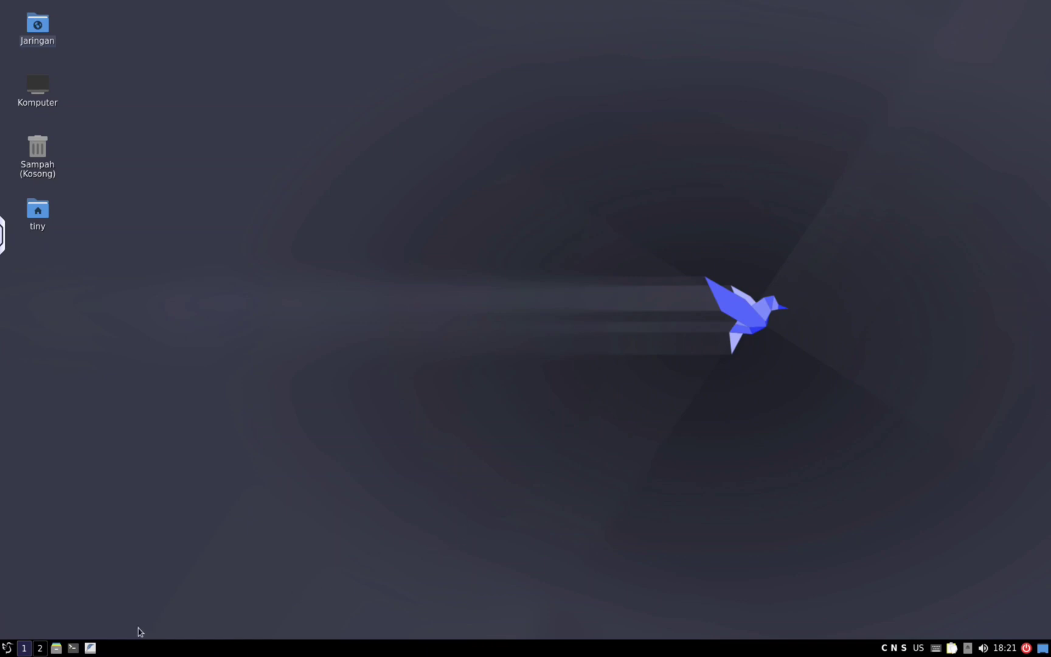
Launch Firefox, replace its welcome and privacy notice tabs with a new tab, and move the window to the middle of the desktop
left_click(7, 649)
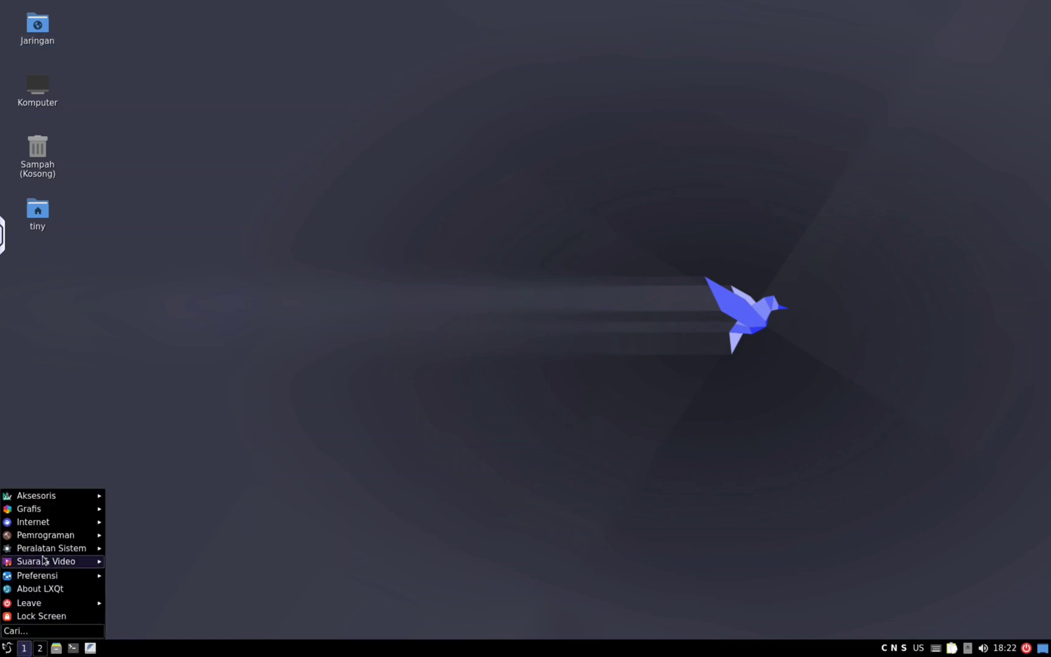
left_click(126, 529)
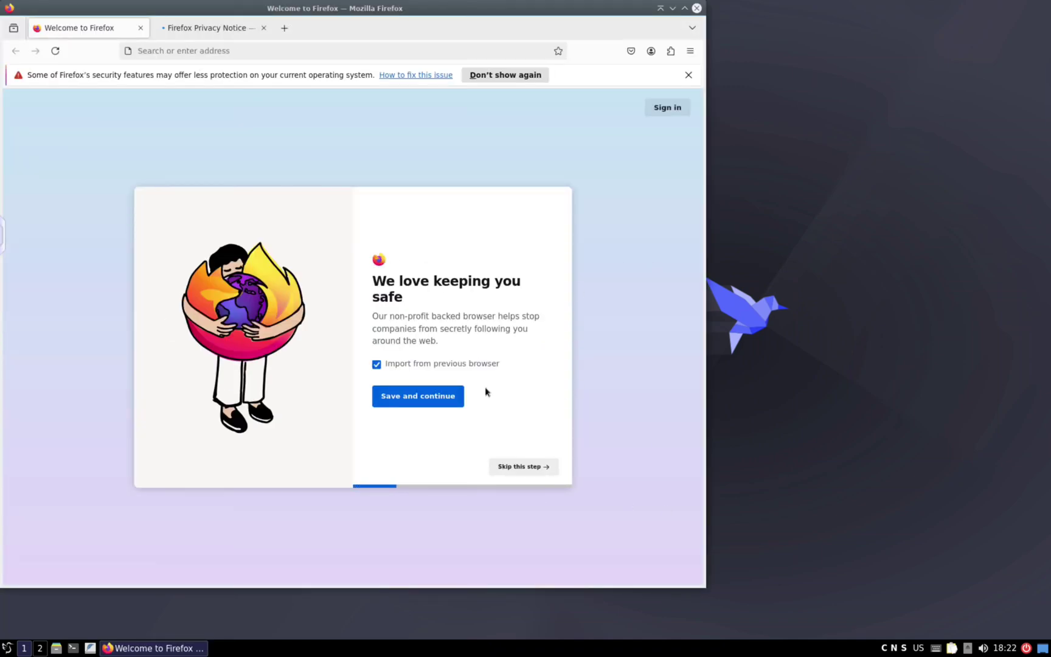
left_click(284, 28)
left_click(263, 27)
left_click(141, 27)
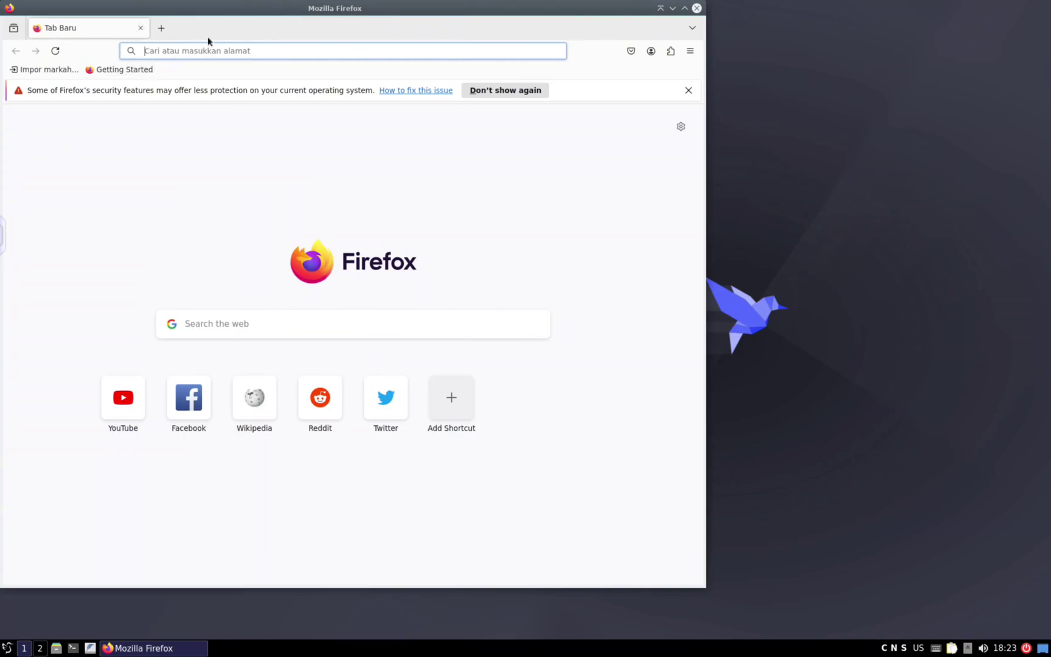
left_click_drag(257, 25, 447, 48)
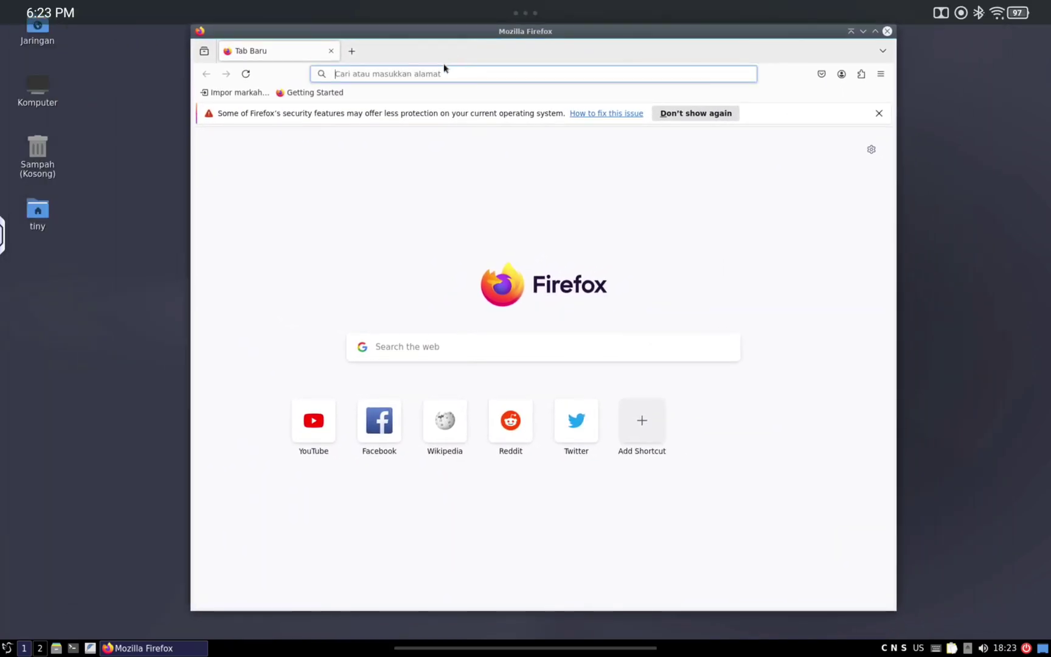
Open YouTube, dismiss the browser's security notice for good, and search the site for "eredaze torn apart"
left_click(440, 73)
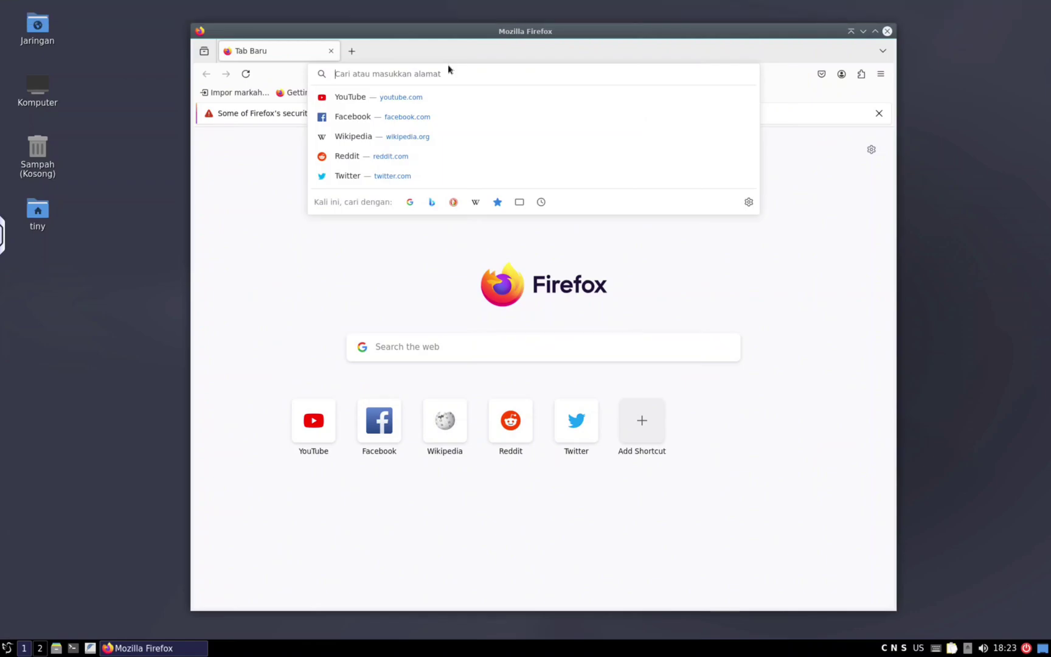
left_click(403, 95)
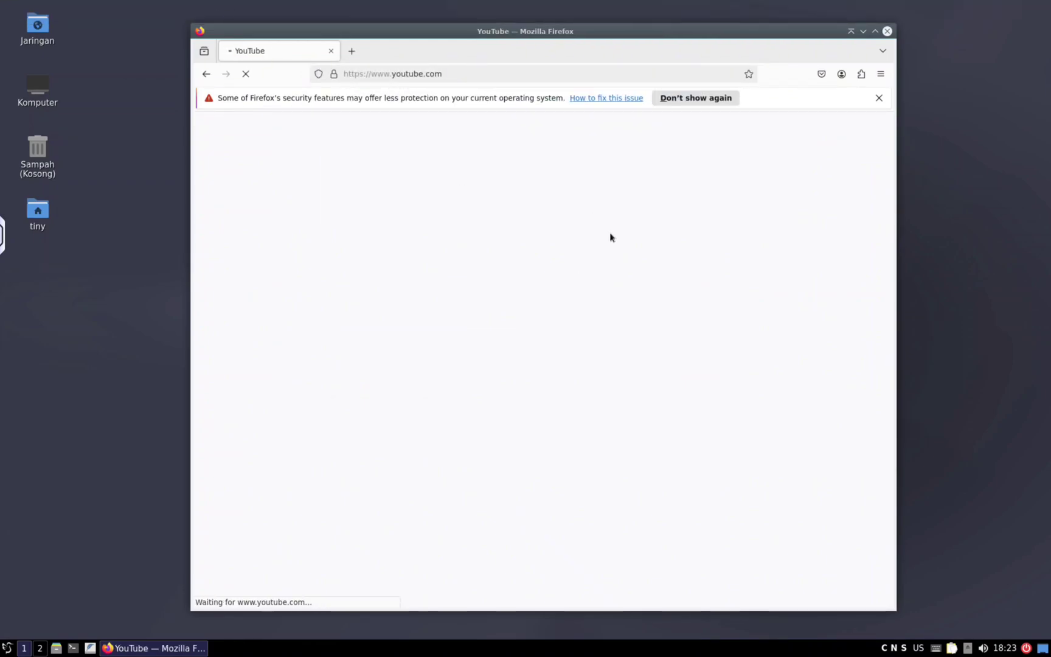
left_click(702, 101)
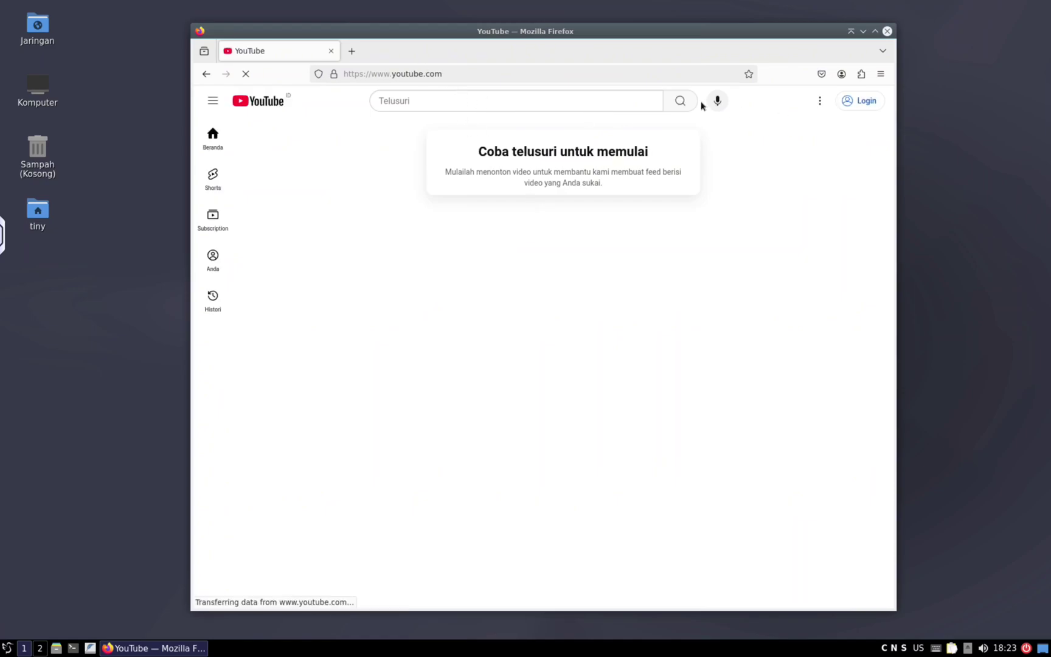
left_click(475, 103)
type("eredaze")
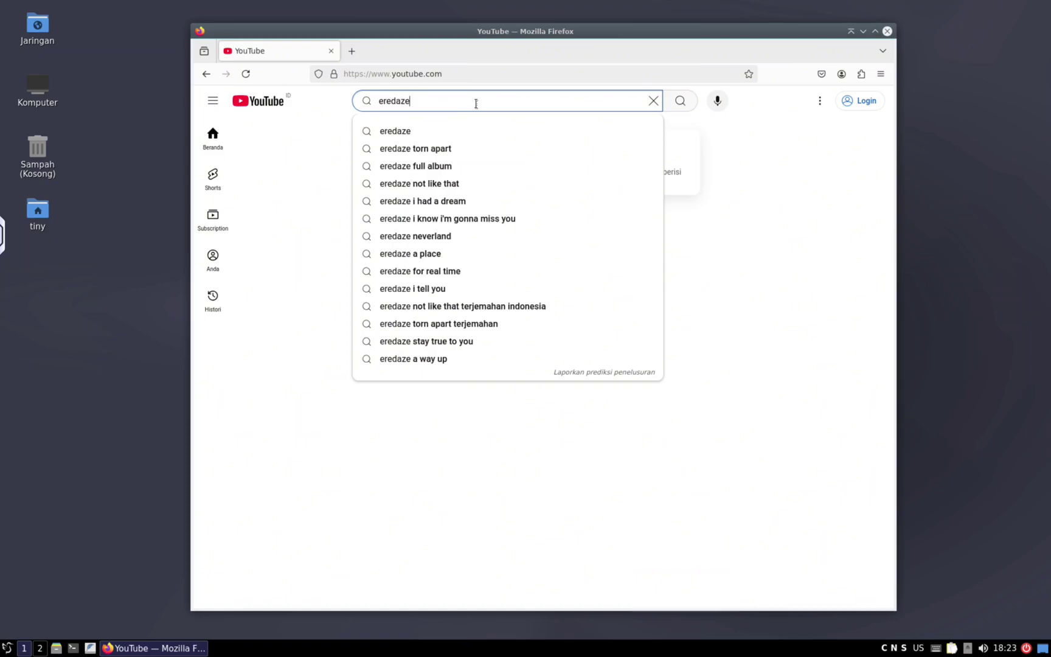
left_click(483, 150)
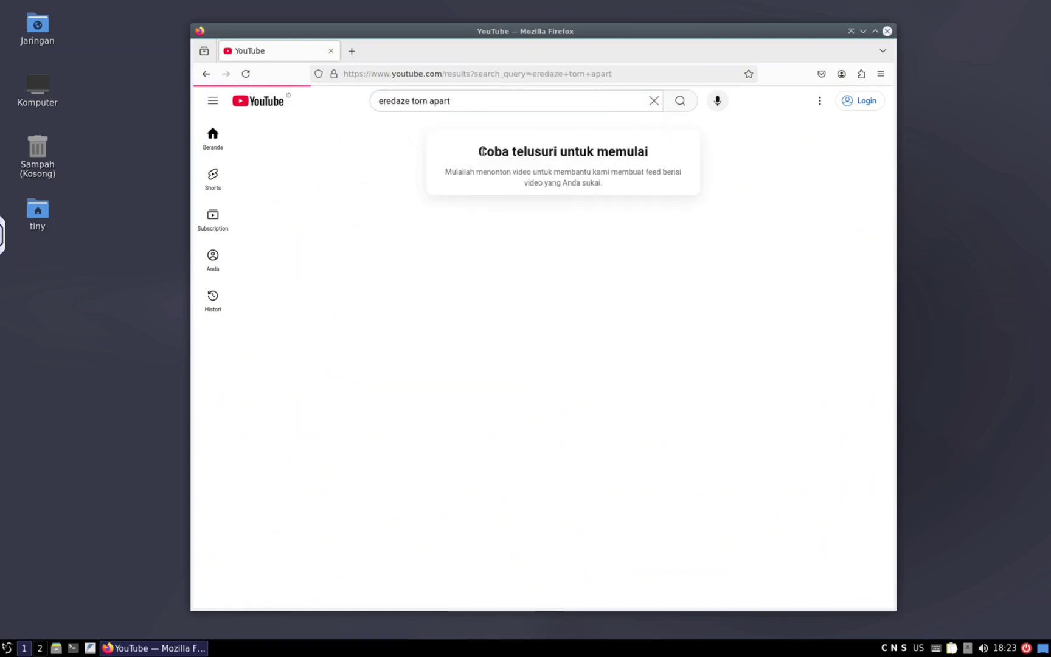
Play the video "Eredaze - Torn Apart (Audio)", decline the YouTube Music offer, and minimize the browser
left_click(595, 155)
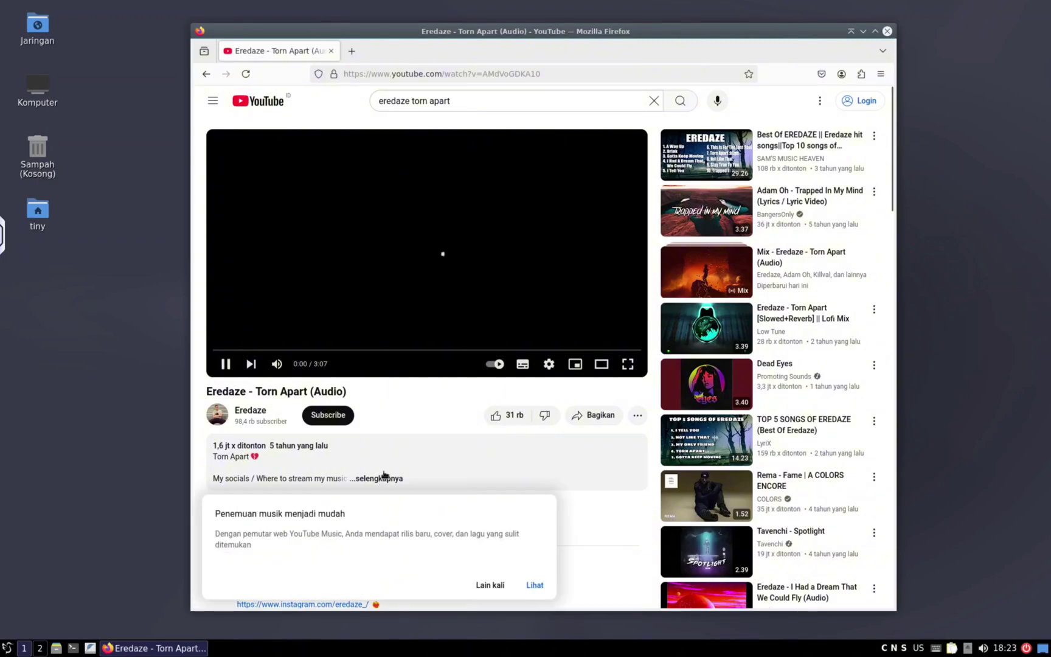
left_click(502, 588)
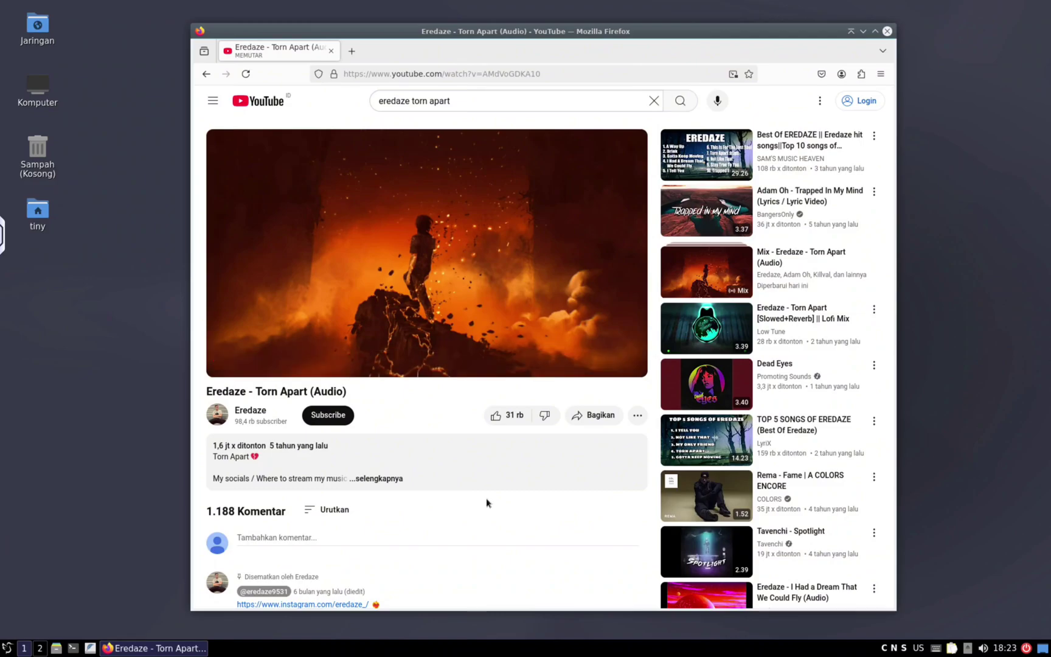
left_click(862, 31)
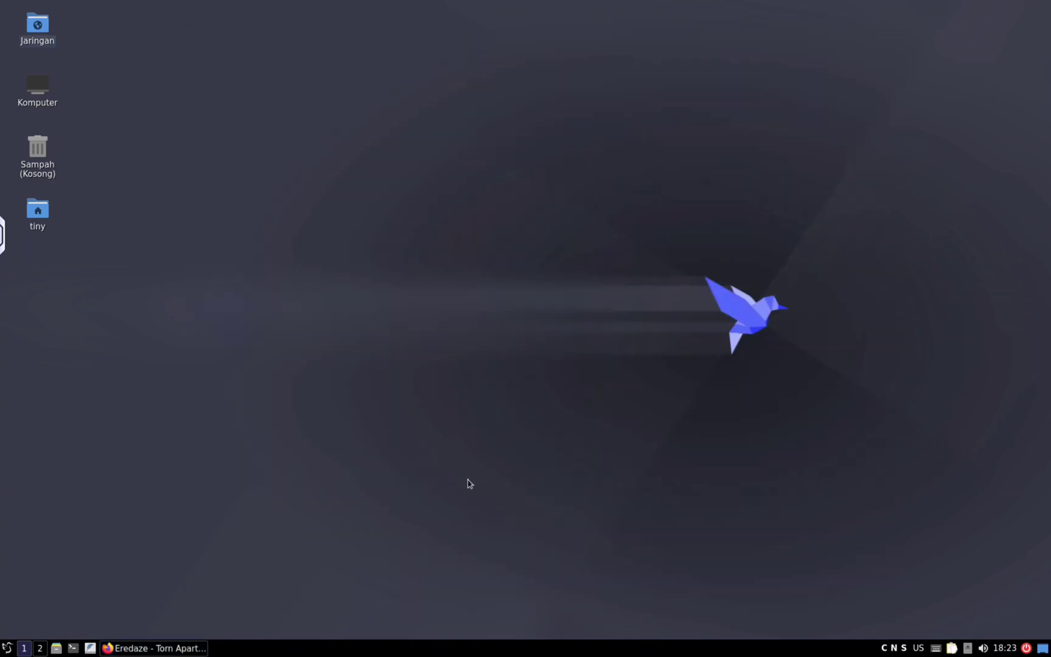
Browse the home folder's sd storage and its Unduhan folder in the file manager, return home, and close the window
left_click(56, 649)
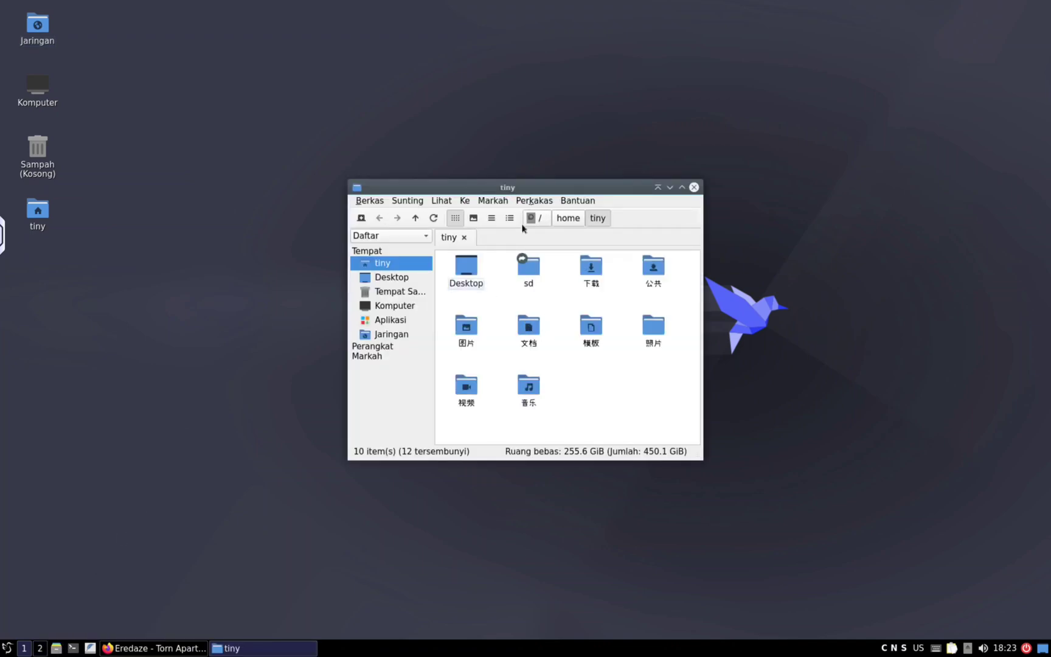
double_click(534, 270)
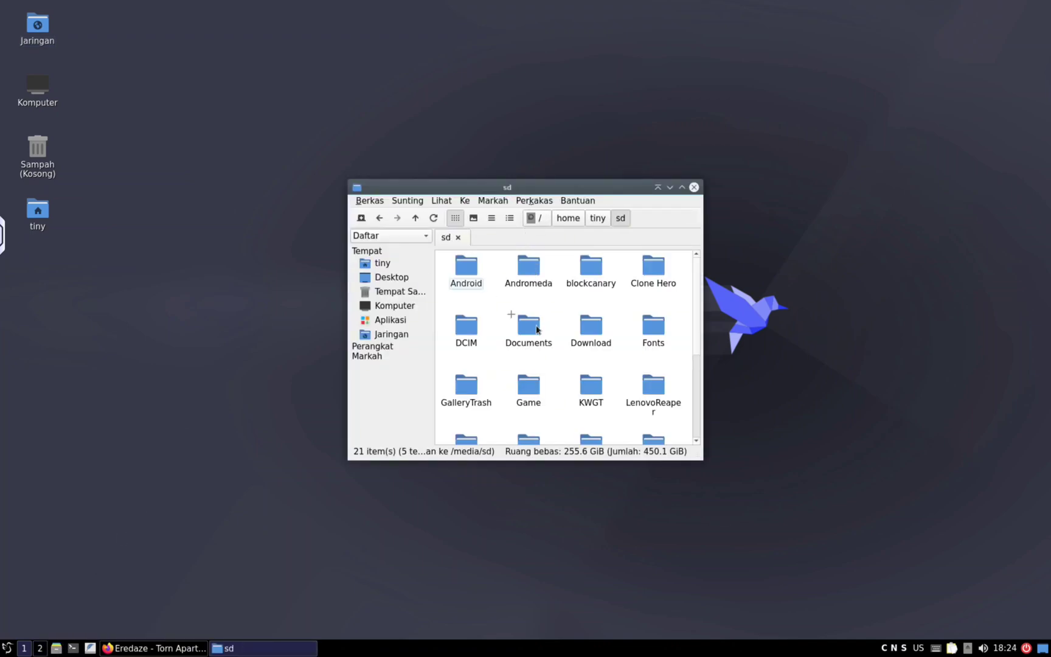
scroll(537, 329, "down", 3)
double_click(653, 344)
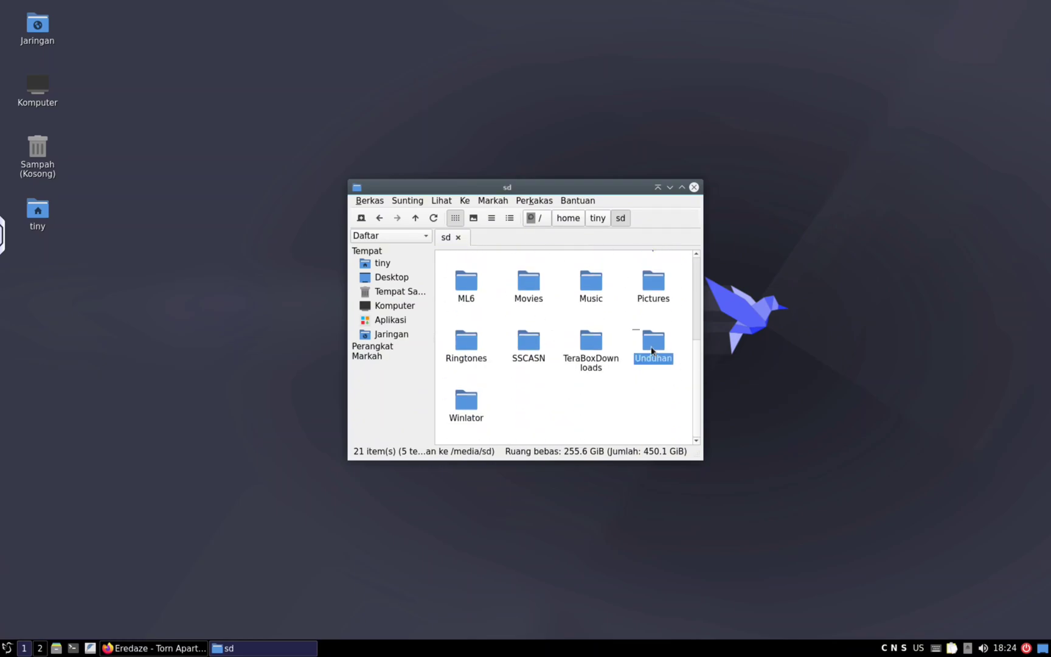
left_click(379, 218)
left_click(378, 218)
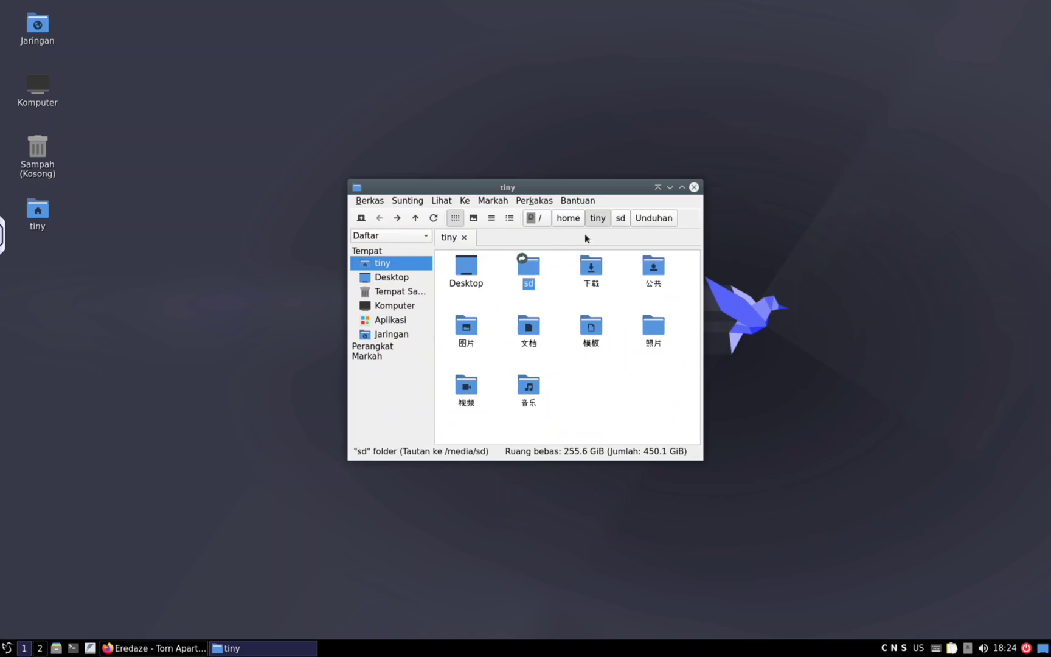
left_click(694, 187)
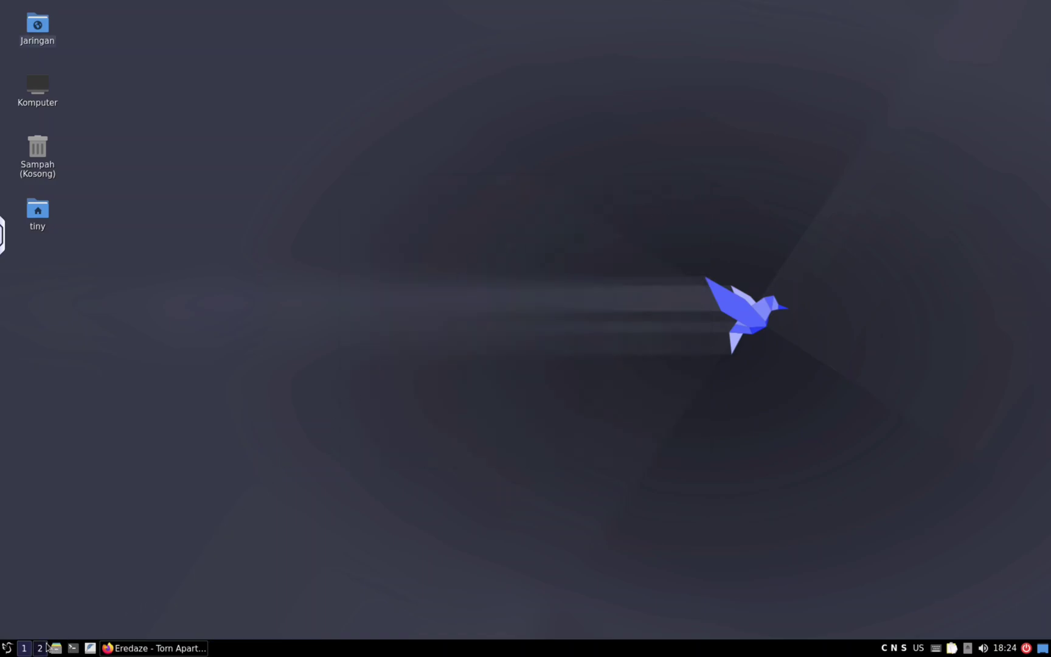
Search for "pi apps" in a new browser tab and open the Pi-Apps install page, declining the translation offer
left_click(8, 653)
left_click(142, 649)
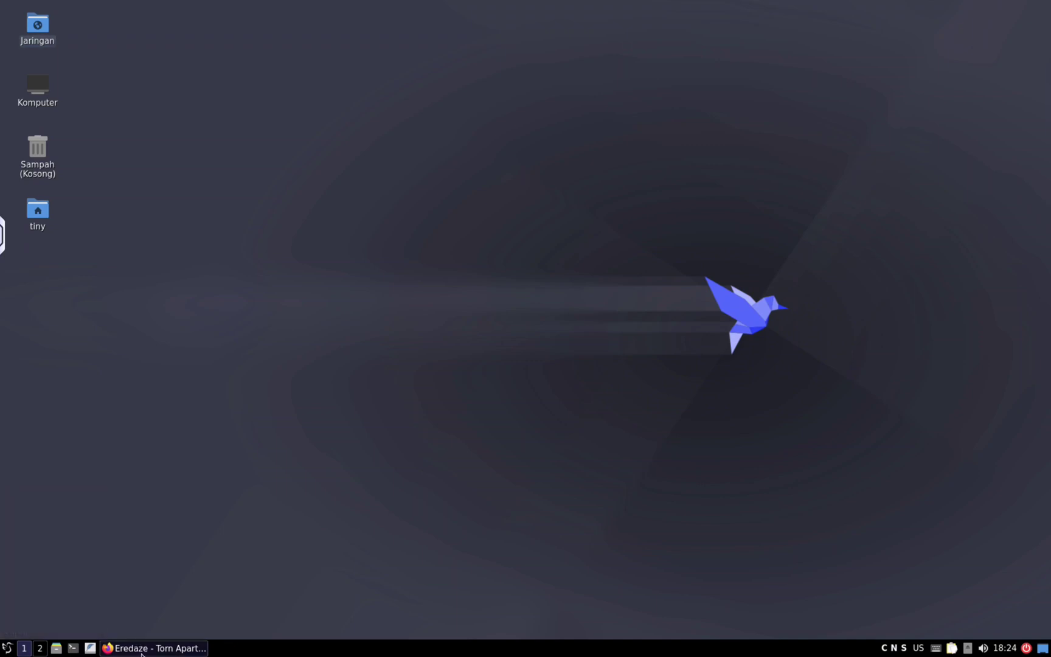
left_click(142, 649)
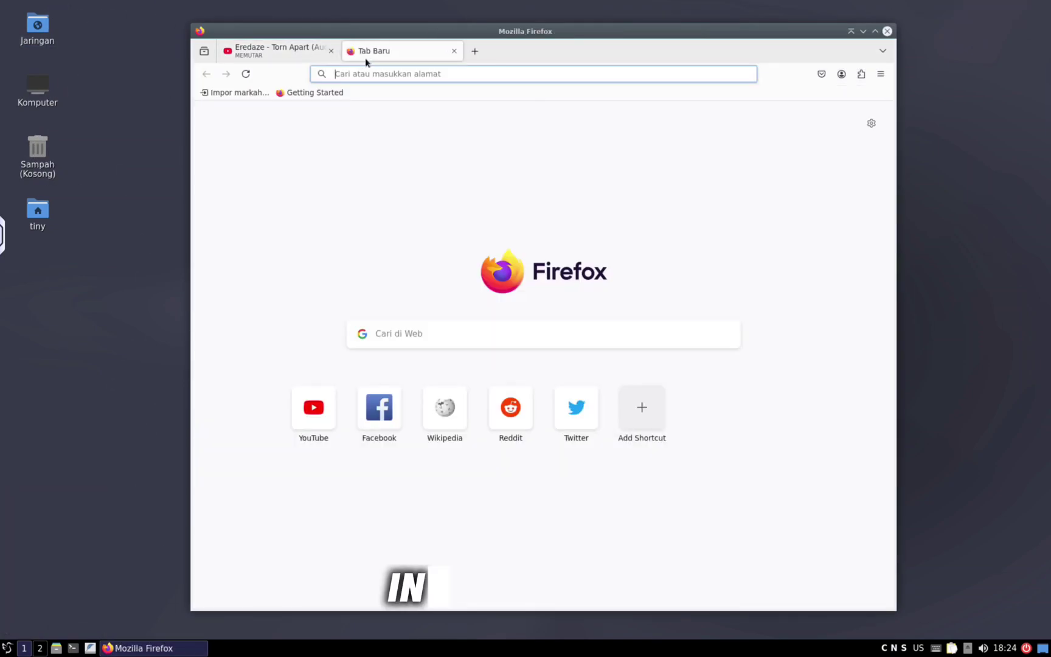
type("pi apps")
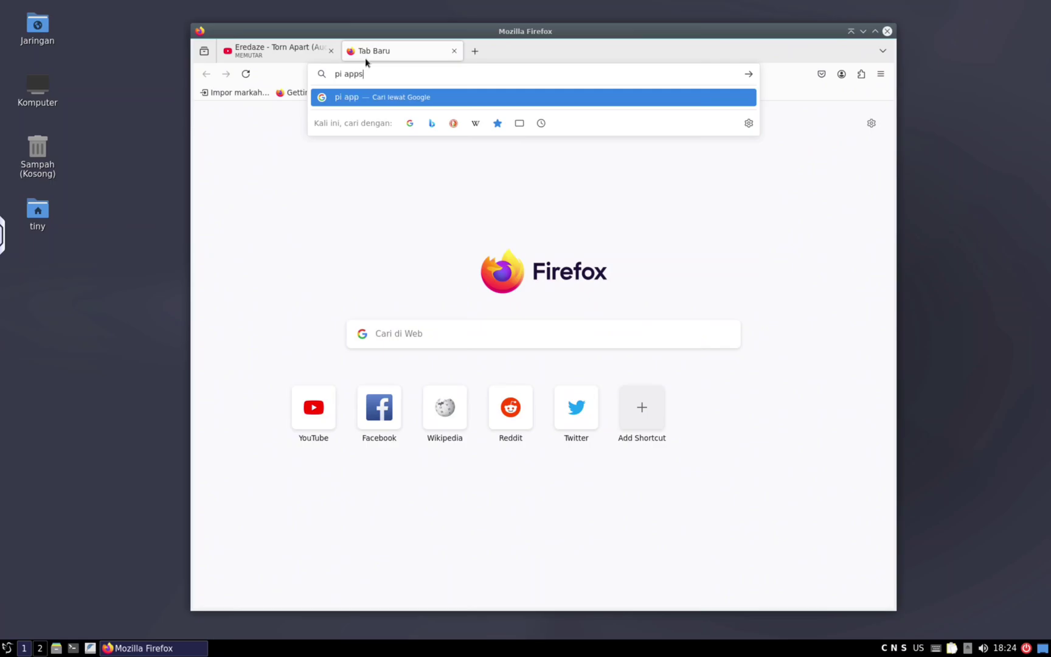
key("Return")
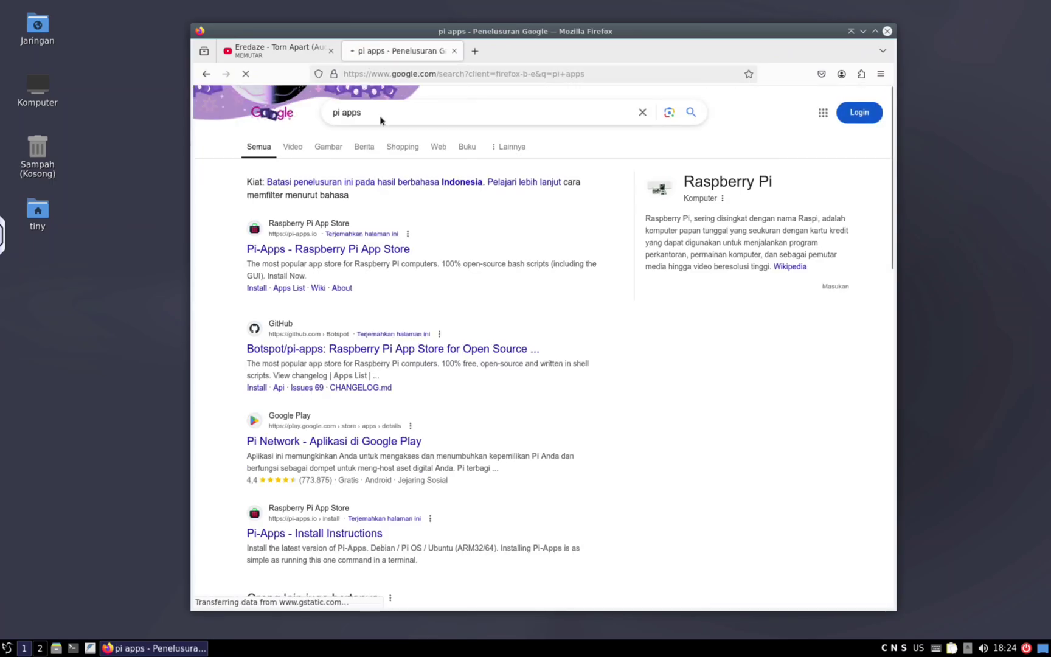
left_click(254, 290)
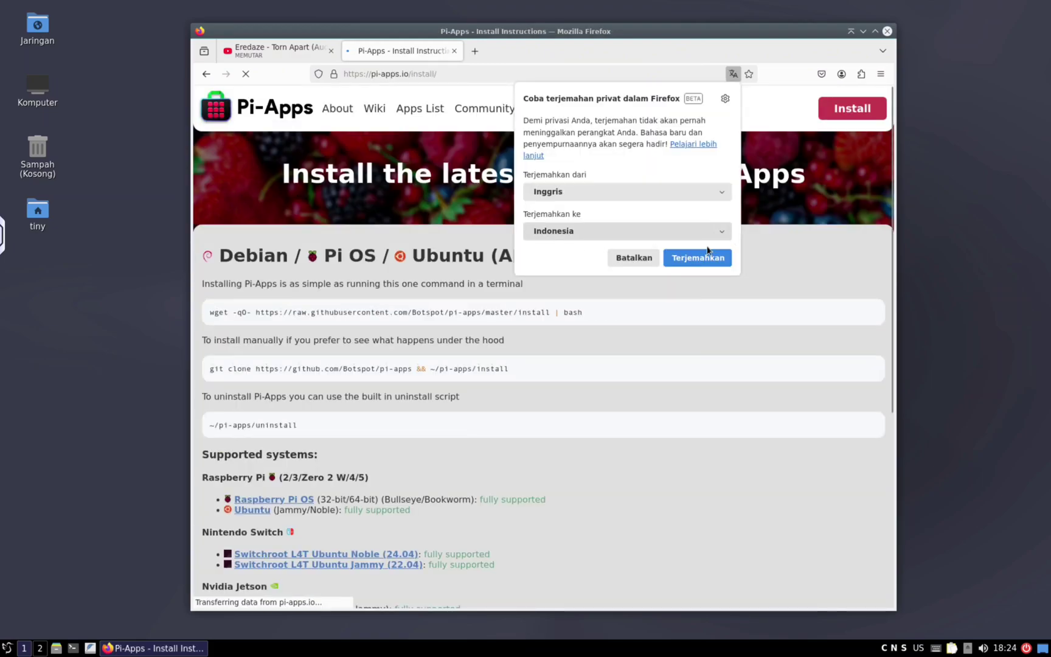
left_click(634, 258)
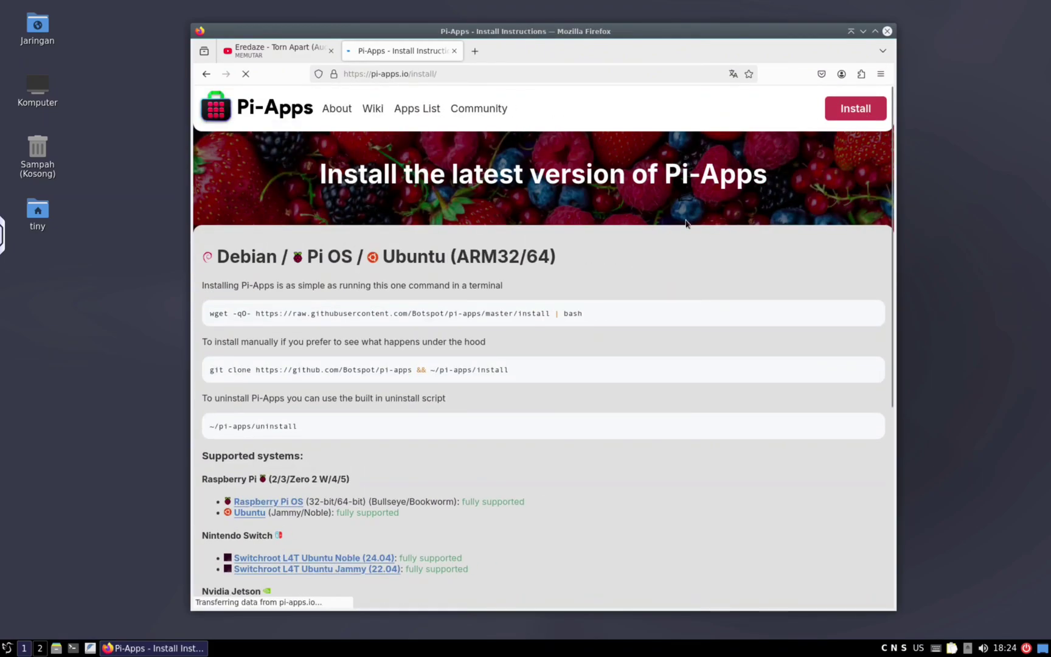
Open a terminal and copy the one-line wget install command from the Pi-Apps page
left_click(72, 649)
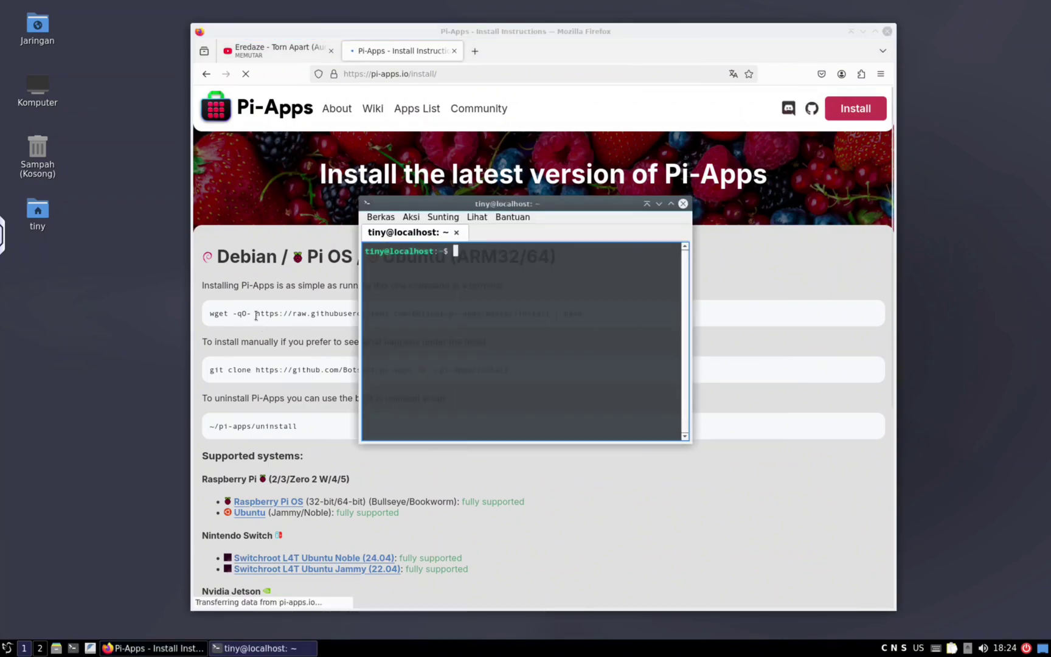
left_click(256, 316)
left_click_drag(210, 315, 586, 312)
triple_click(584, 313)
right_click(574, 315)
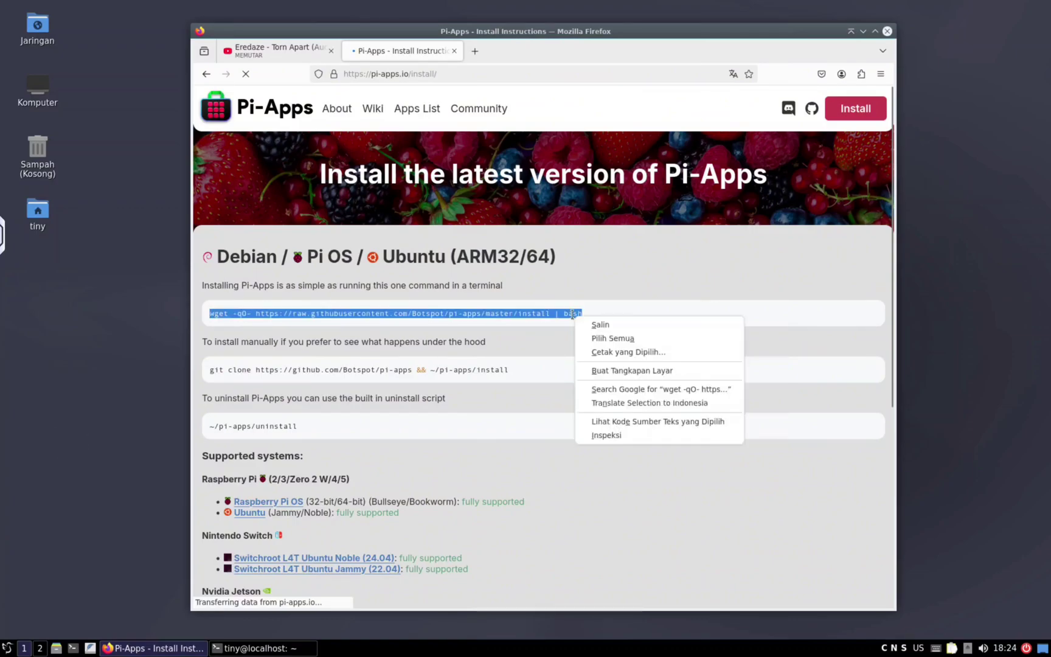
left_click(599, 326)
left_click(267, 648)
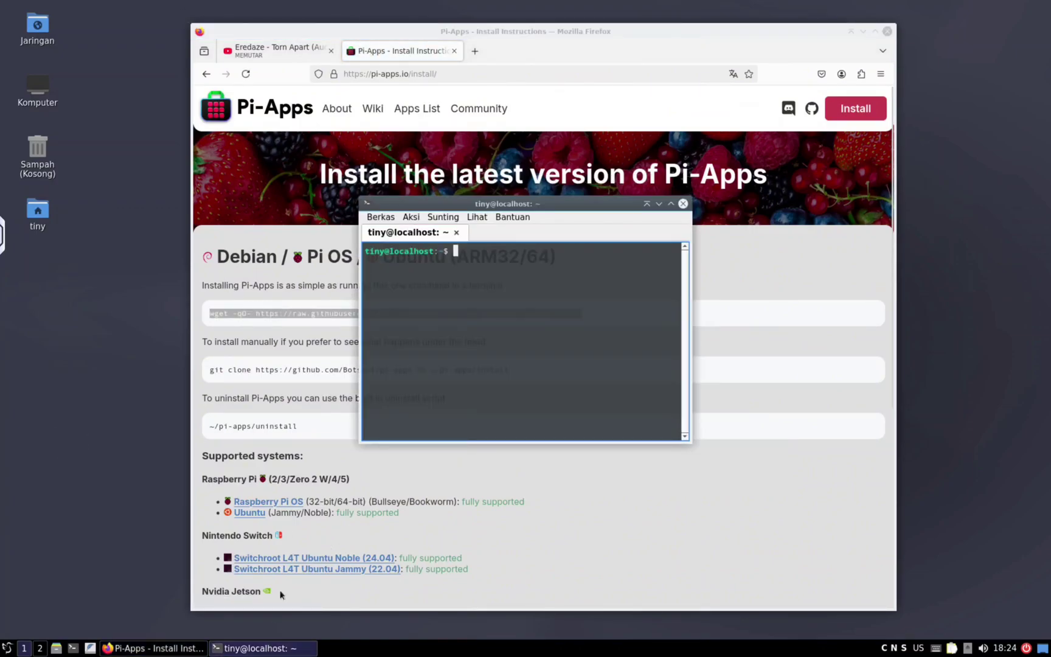
right_click(480, 261)
left_click(504, 296)
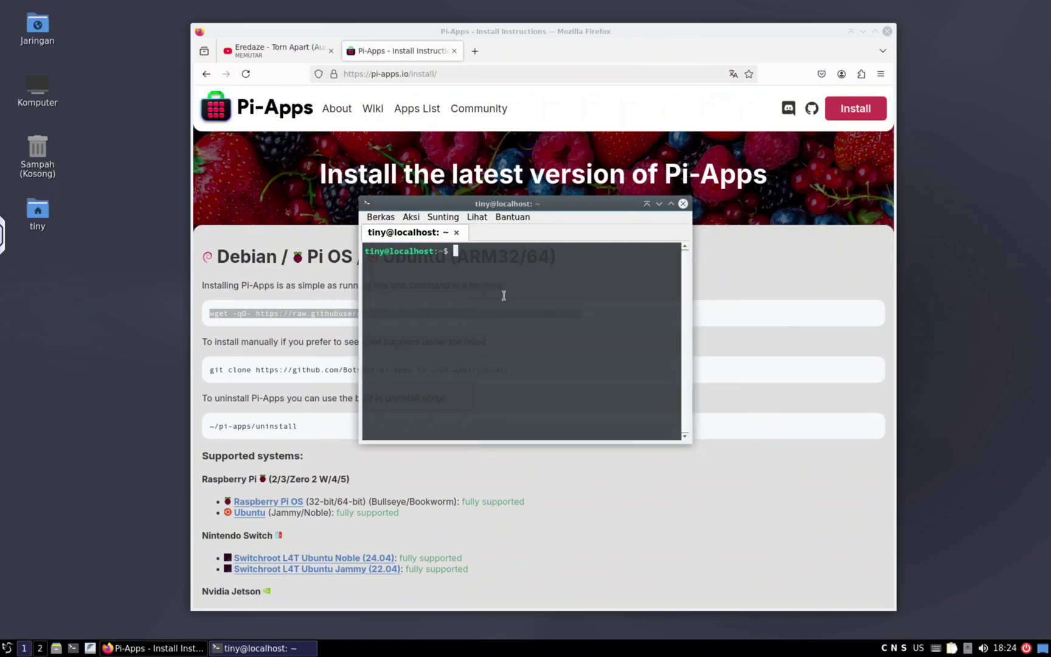
key("Return")
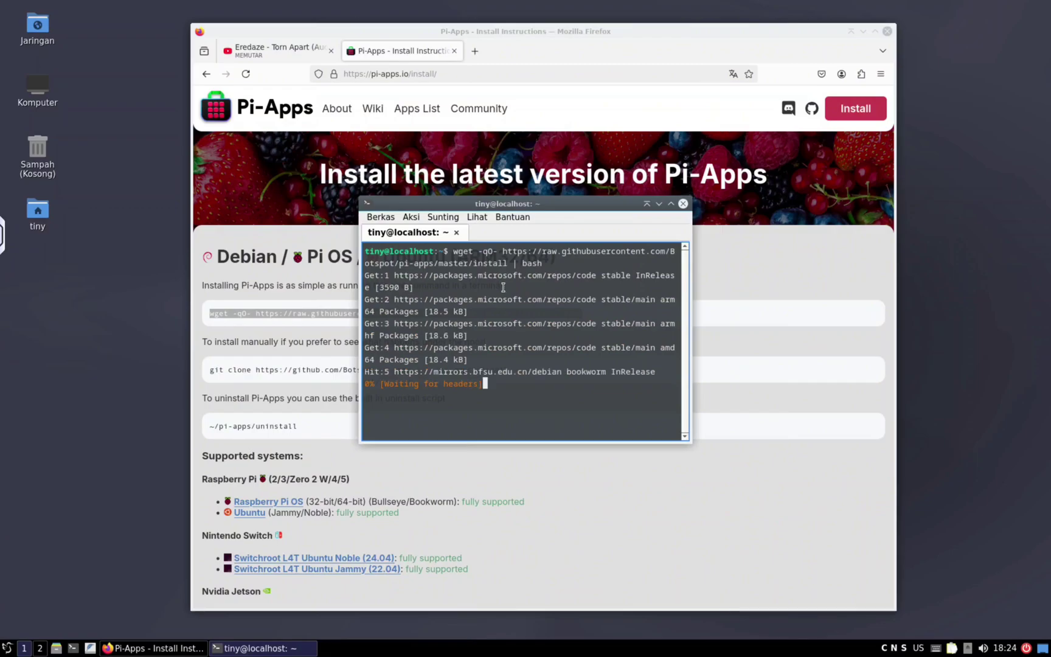
left_click(863, 31)
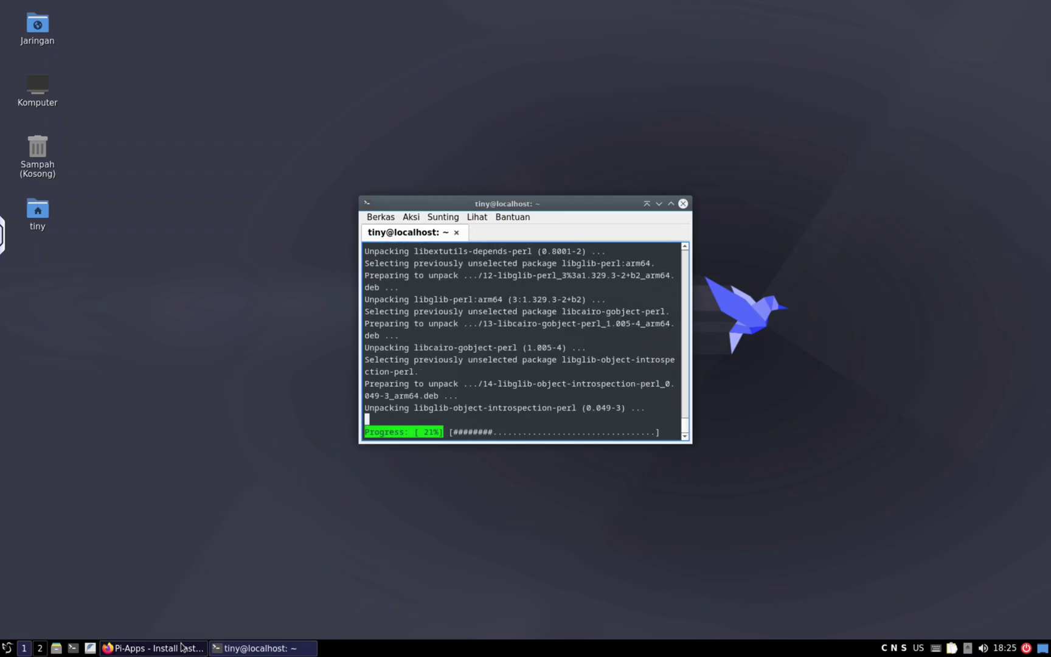
Check the YouTube video's playback in the browser during the installation, and minimize the browser again
left_click(154, 648)
left_click(271, 48)
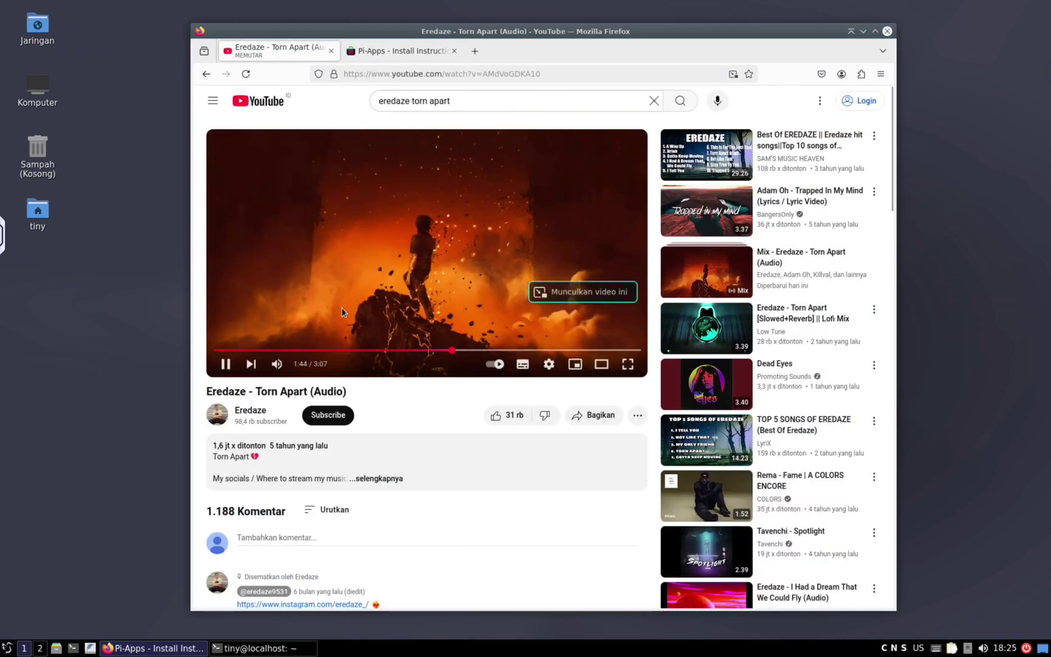
left_click(307, 367)
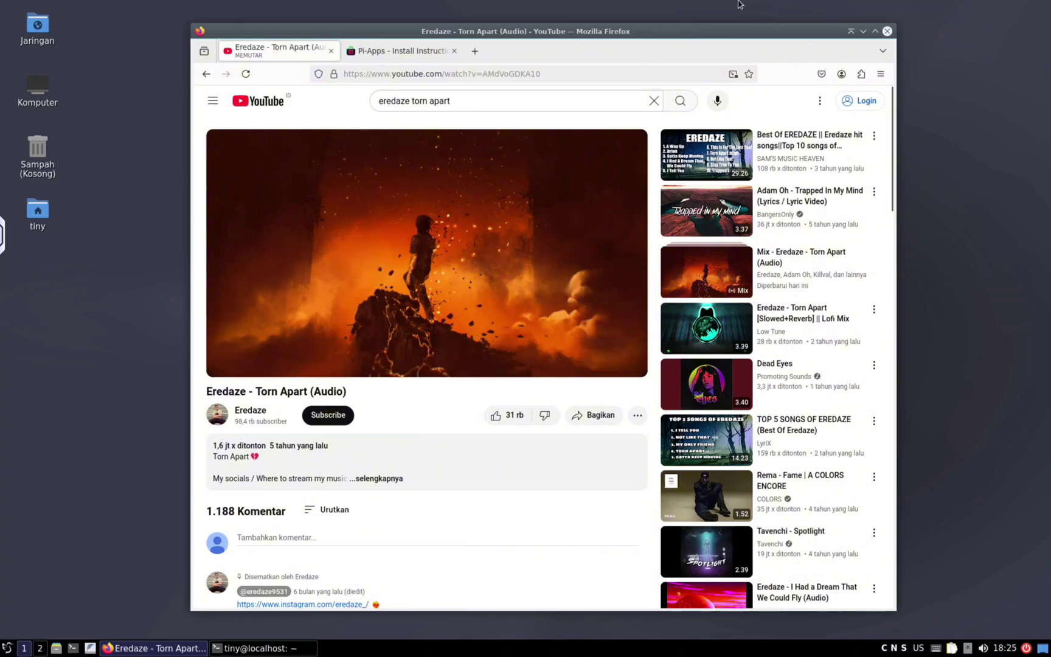
left_click(863, 33)
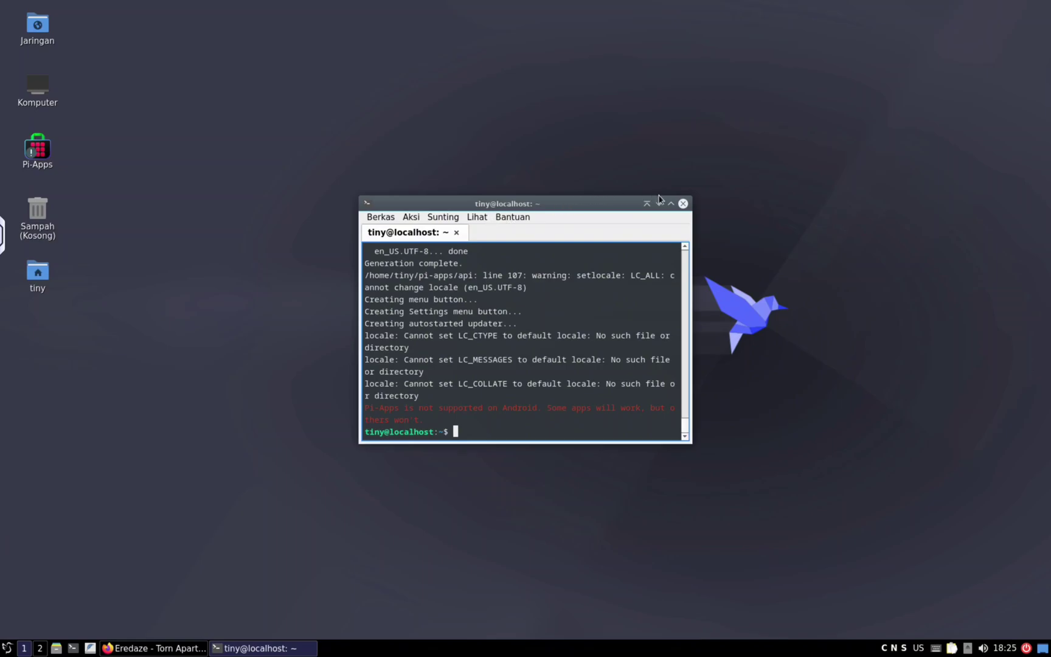
Close the terminal and launch Pi-Apps from the desktop, accepting the unsupported system notice
left_click(681, 204)
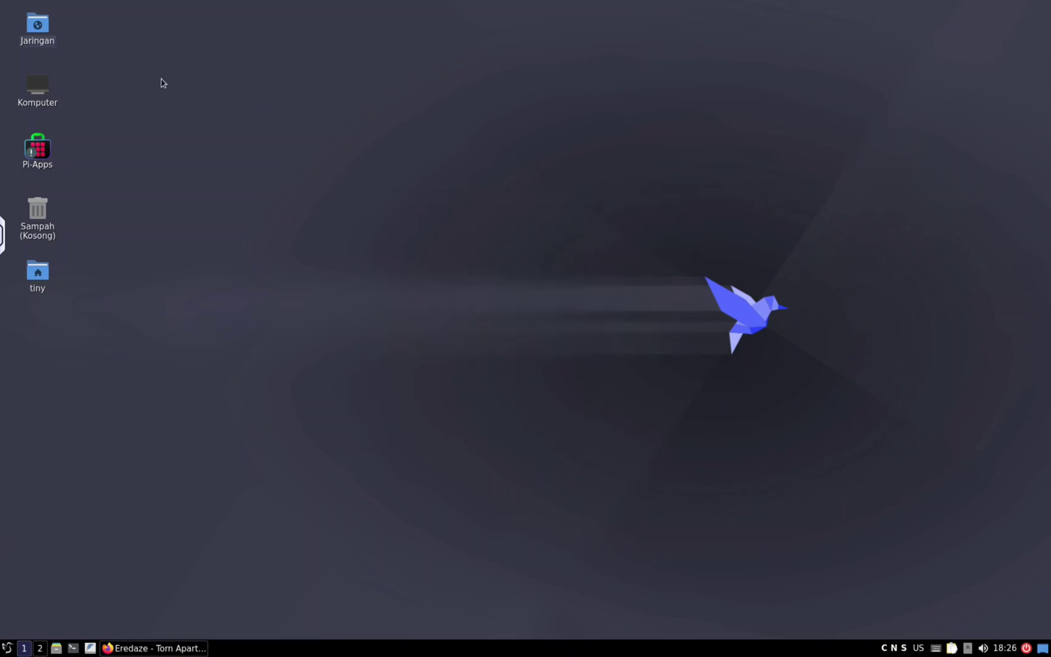
double_click(46, 150)
left_click(470, 316)
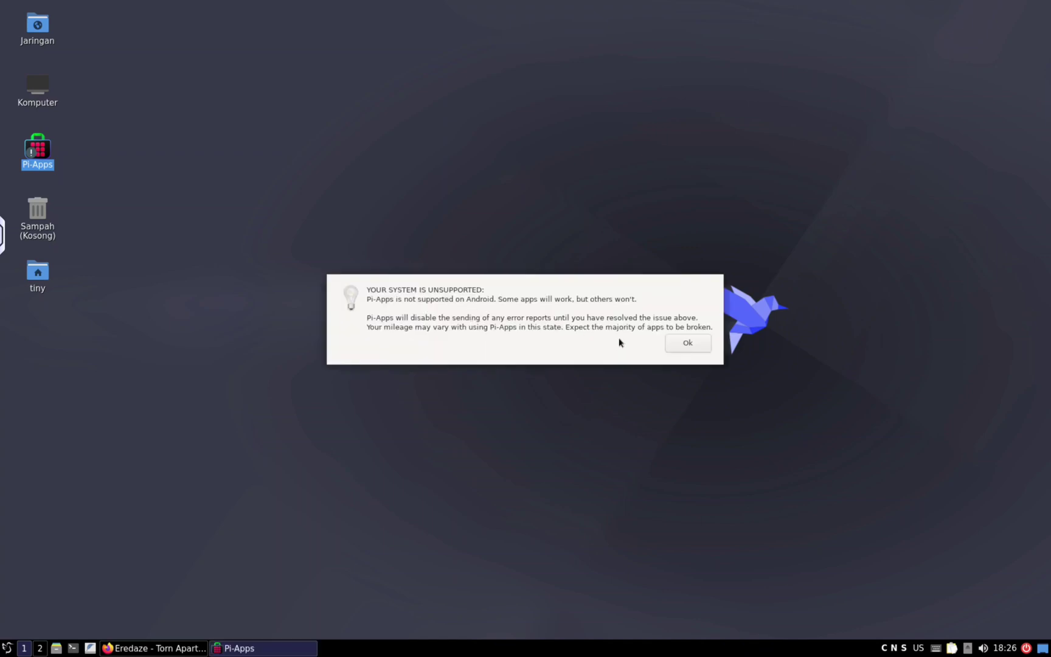
left_click(681, 344)
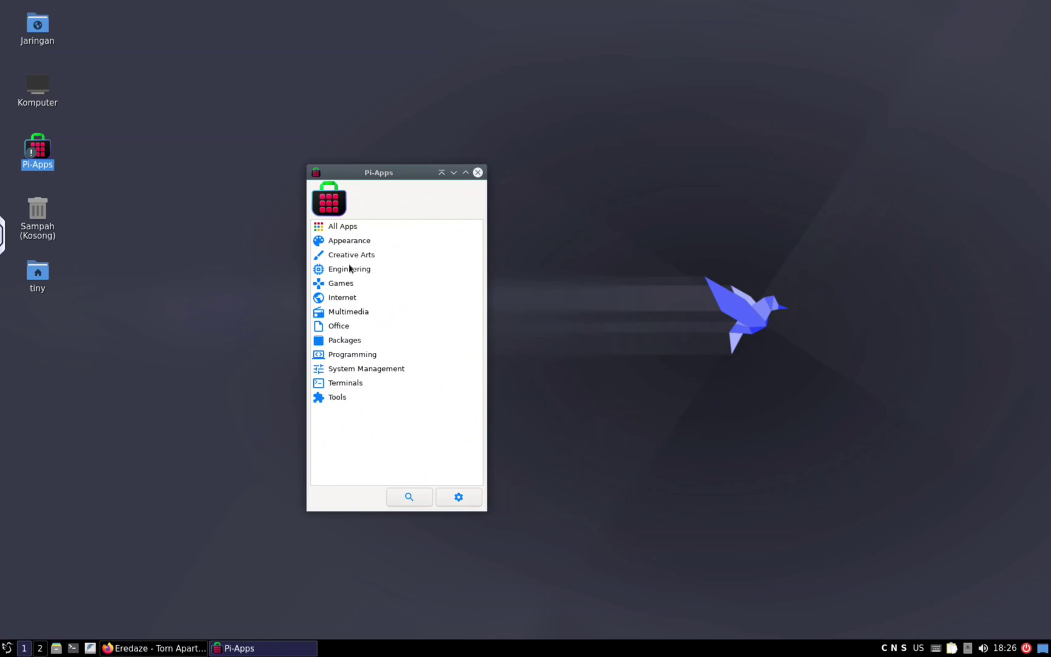
Start installing WPS Office from the Office category of Pi-Apps
left_click(341, 313)
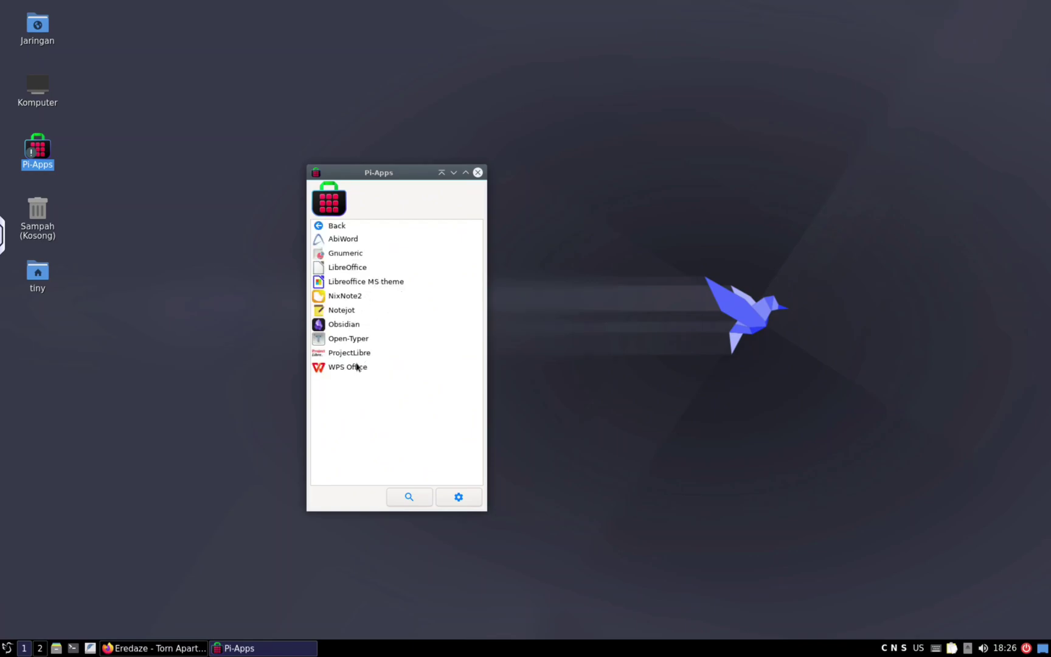
left_click(356, 368)
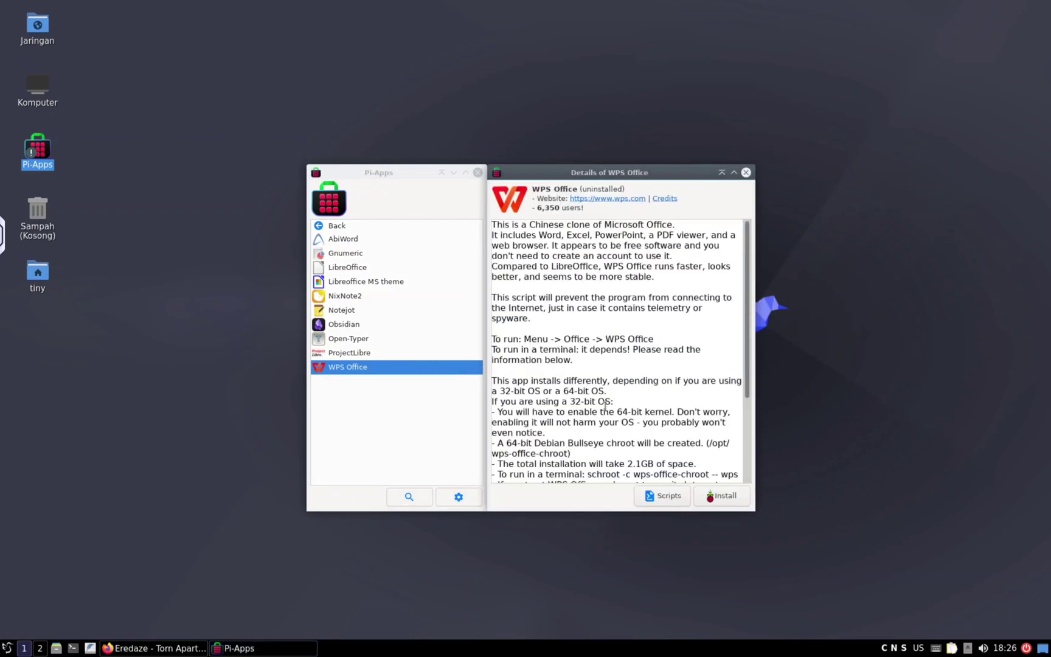
left_click(718, 496)
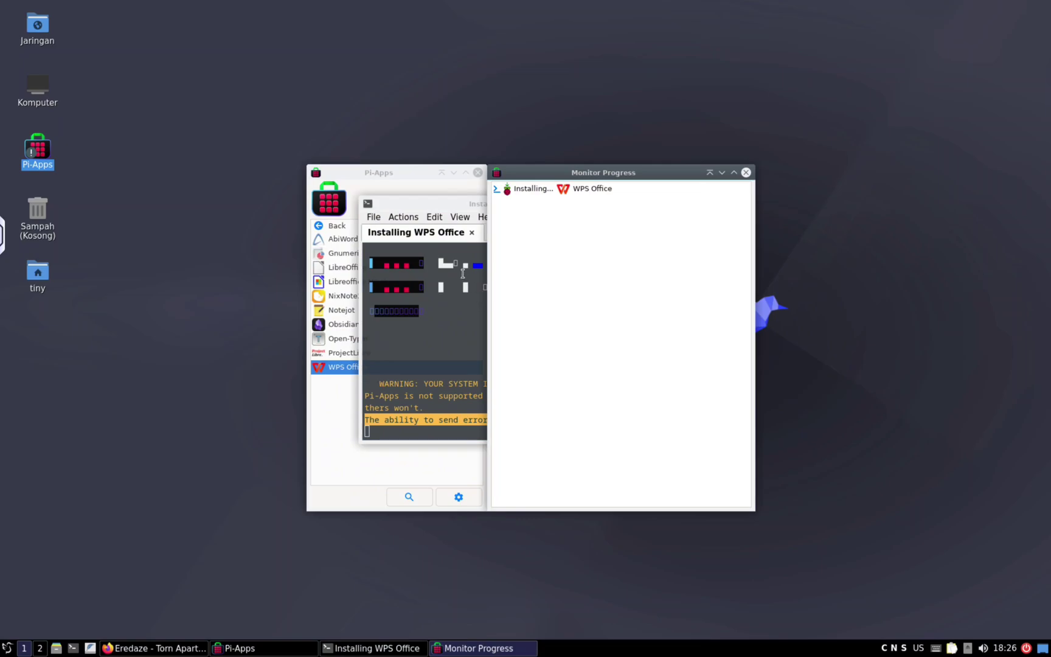
left_click(436, 215)
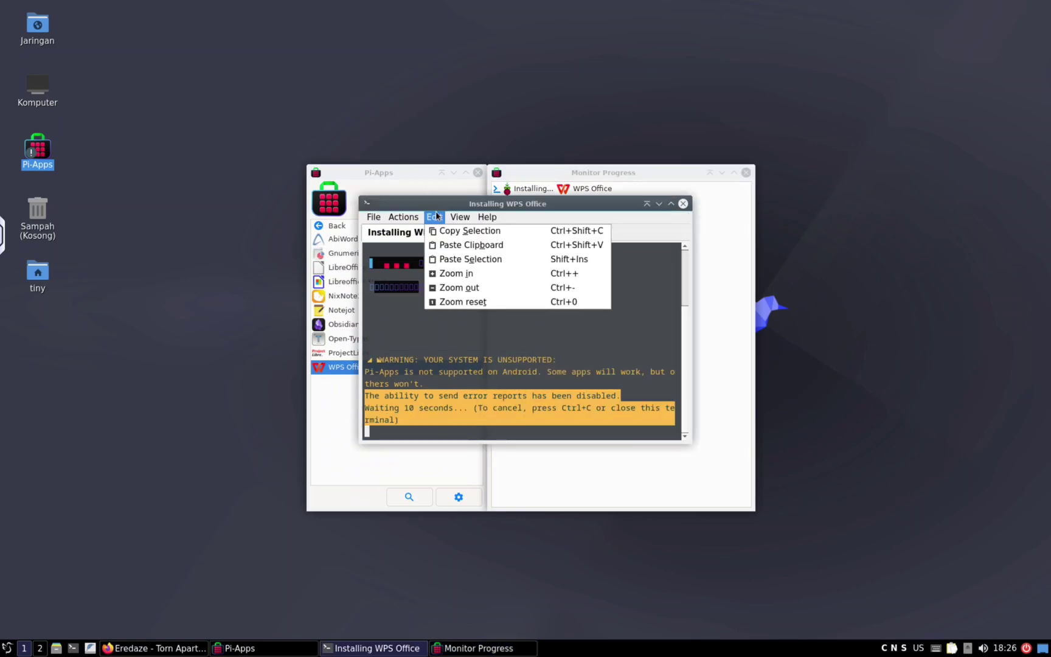
left_click(539, 217)
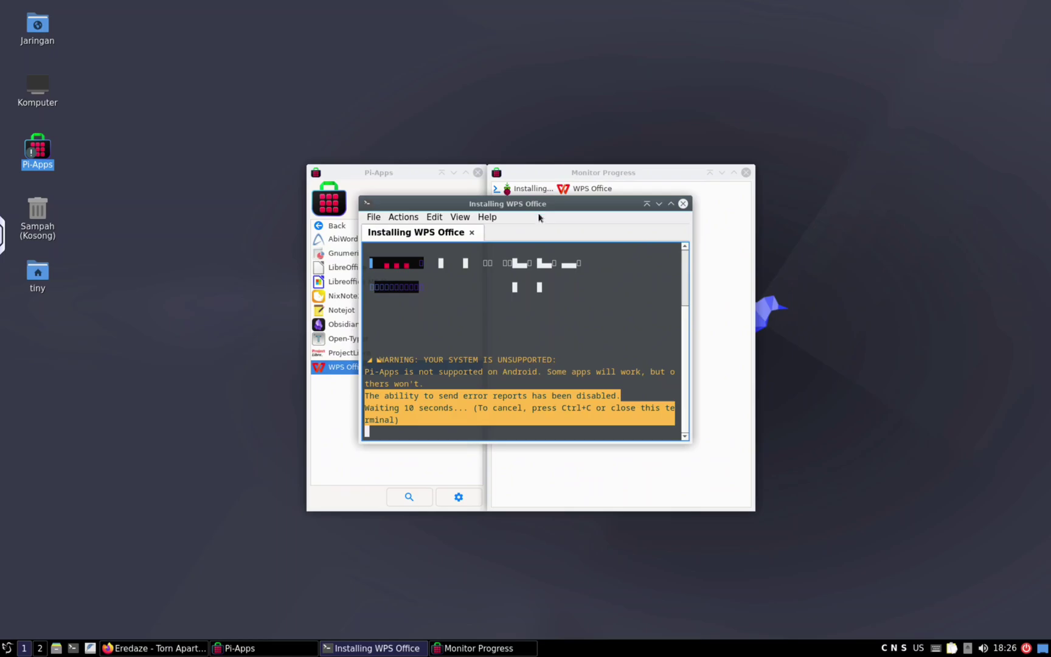
left_click(619, 468)
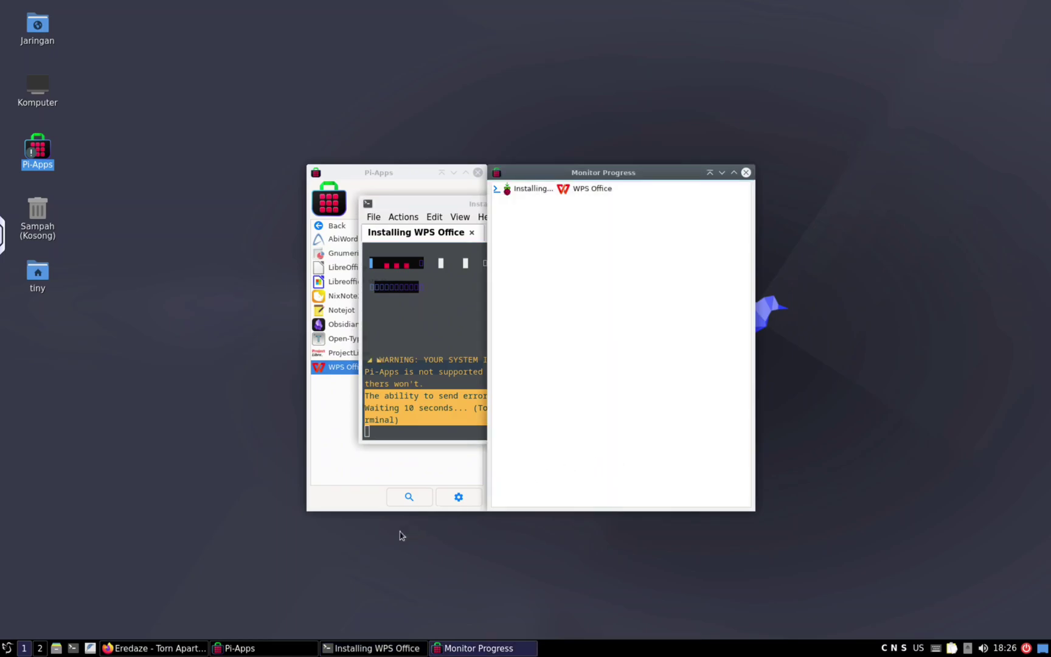
Close the YouTube and Pi-Apps pages in Firefox and bring the WPS Office installation terminal to the front
left_click(183, 649)
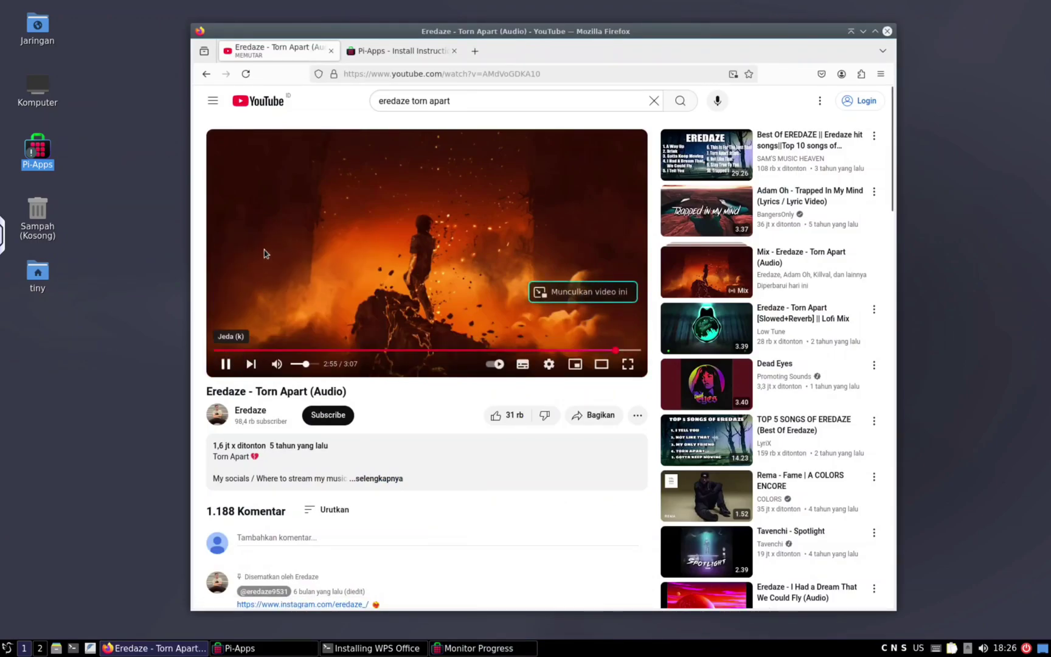
left_click(331, 50)
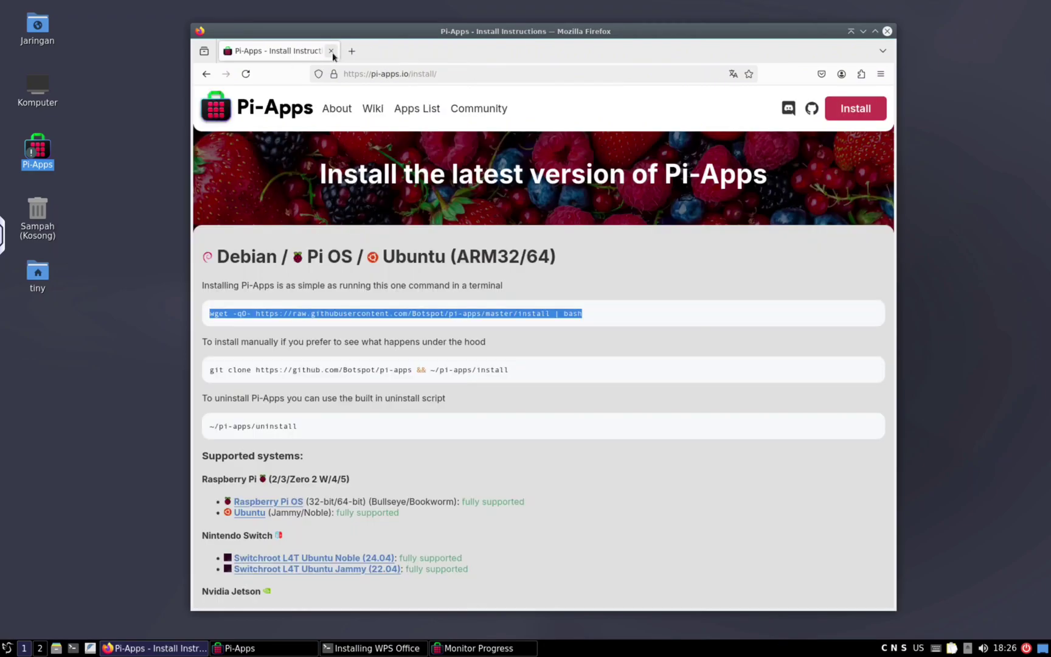
left_click(331, 51)
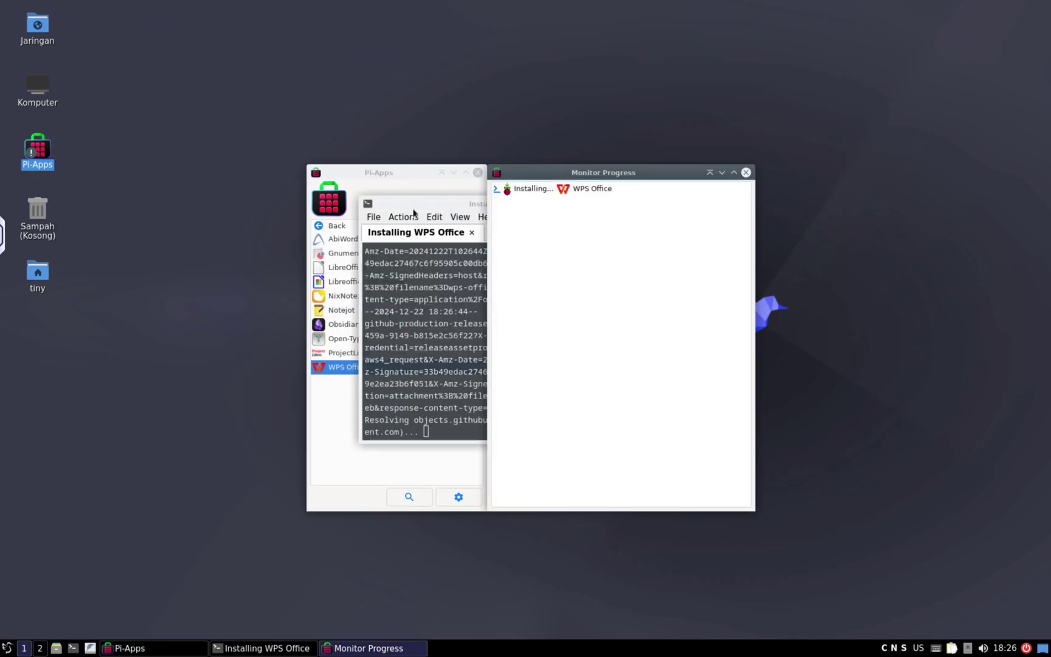
left_click(417, 213)
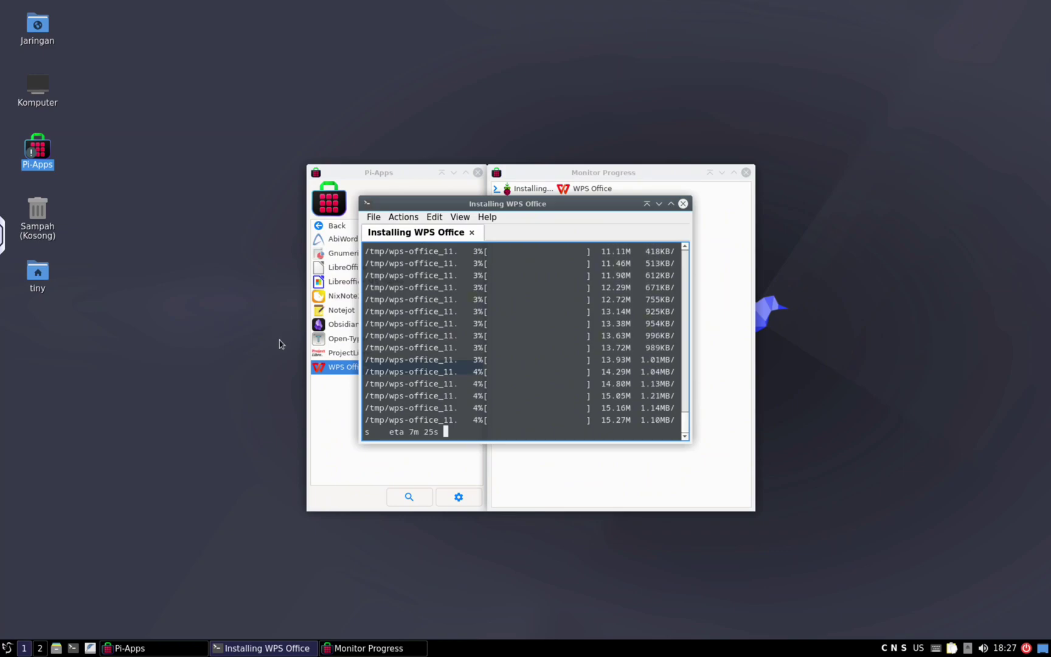
Examine the advanced and information pages of the LXQt monitor settings and close them
left_click(8, 648)
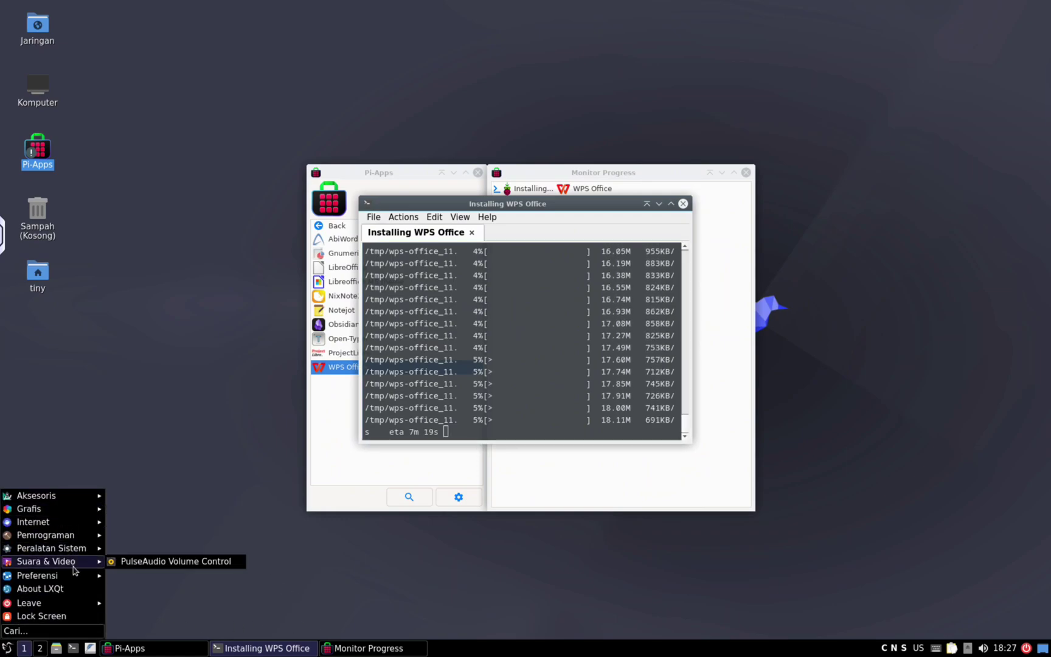
mouse_move(75, 574)
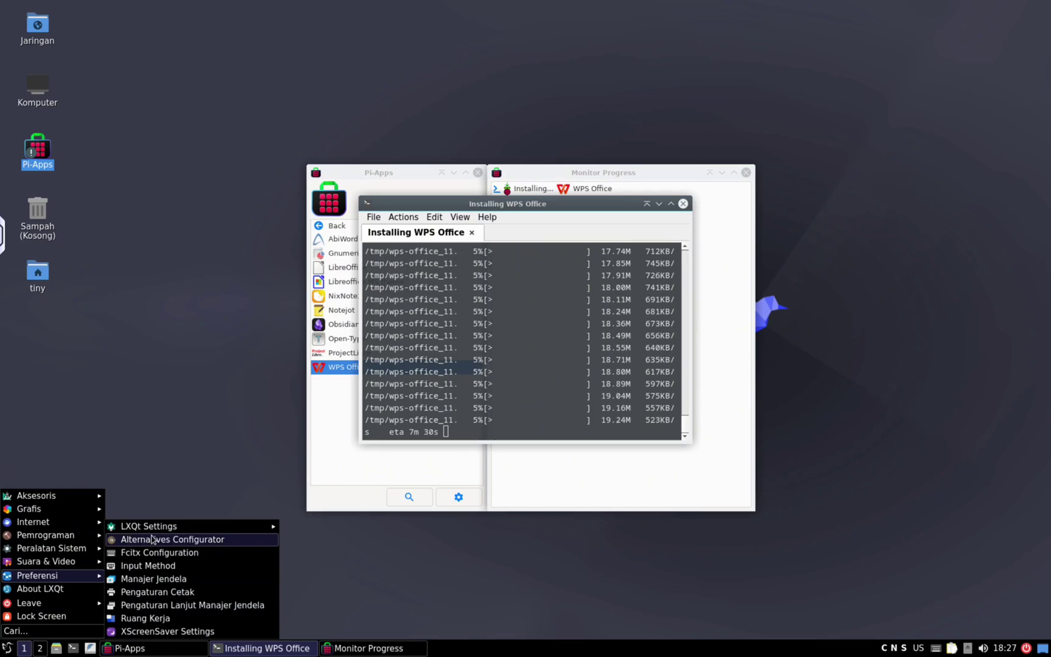
mouse_move(160, 530)
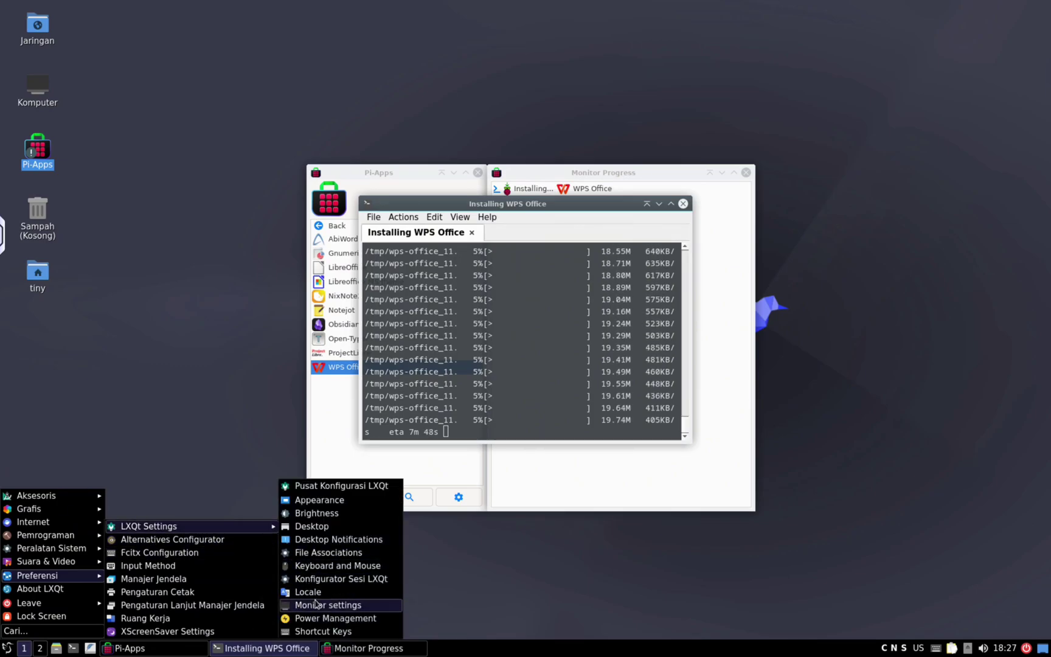
left_click(316, 603)
left_click(574, 284)
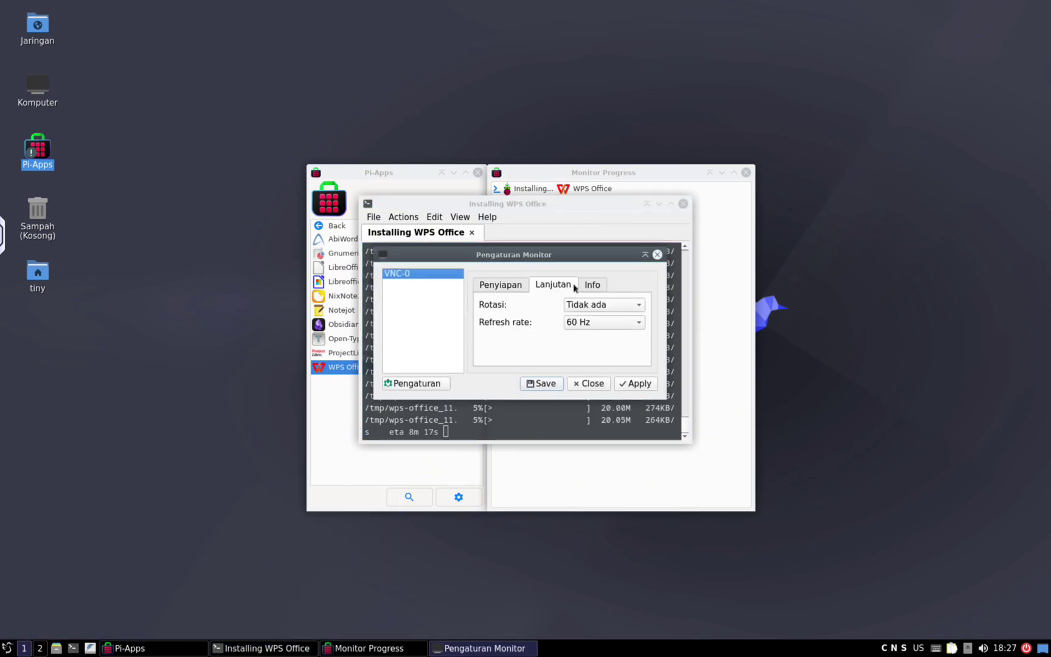
left_click(594, 285)
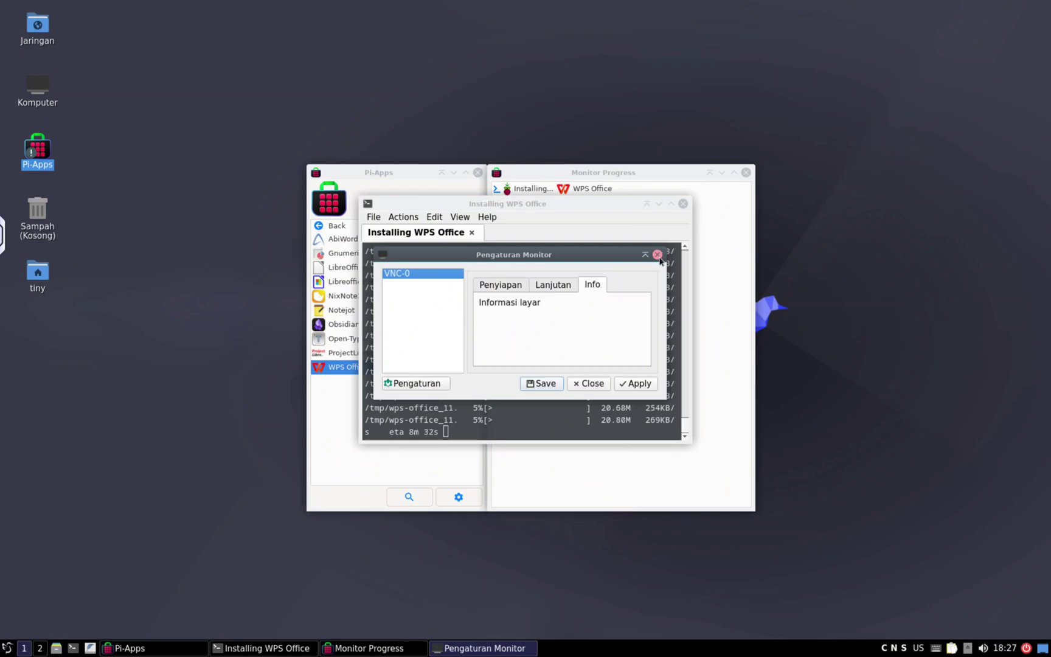
left_click(658, 255)
Hide the Beranda and Jaringan shortcuts in the LXQt desktop preferences, keeping Tempat Sampah and Komputer, and review the other preference pages
key("super")
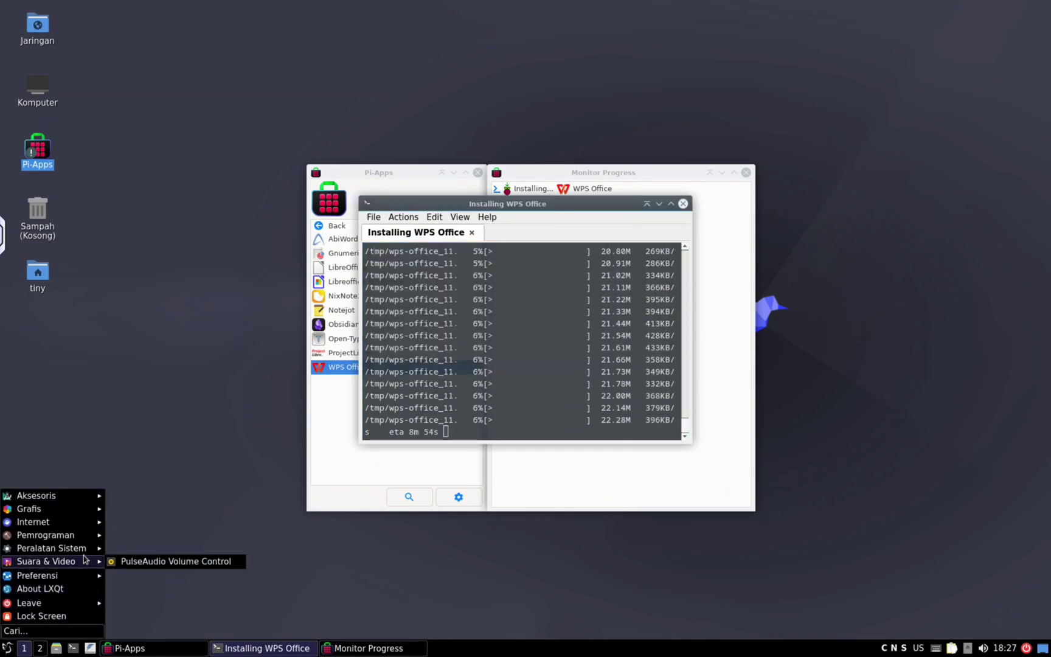
mouse_move(85, 578)
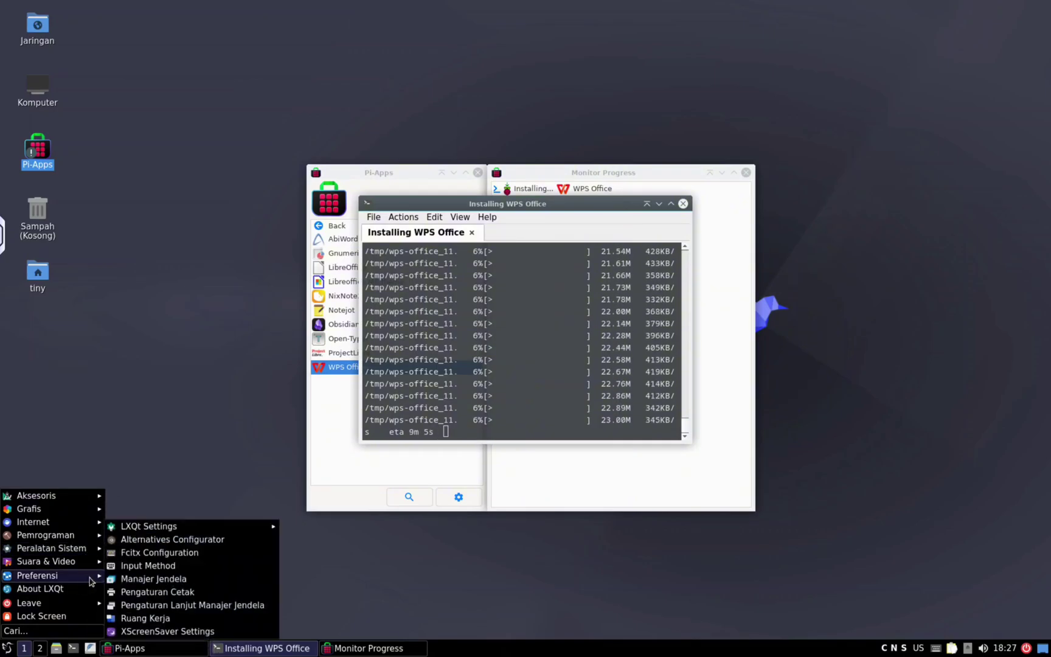
mouse_move(176, 527)
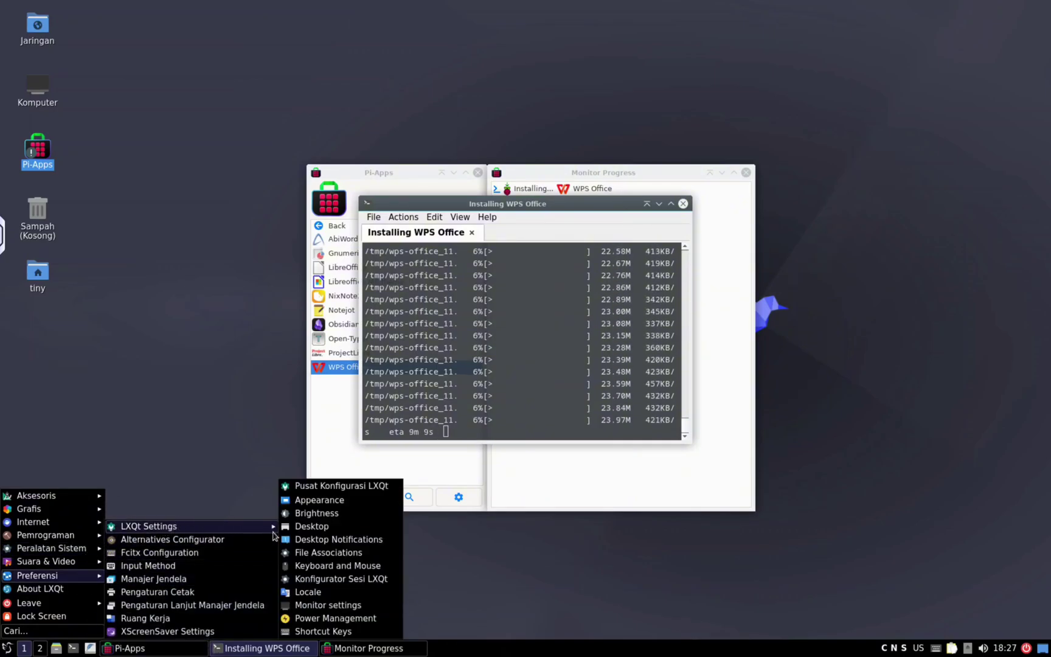
left_click(306, 527)
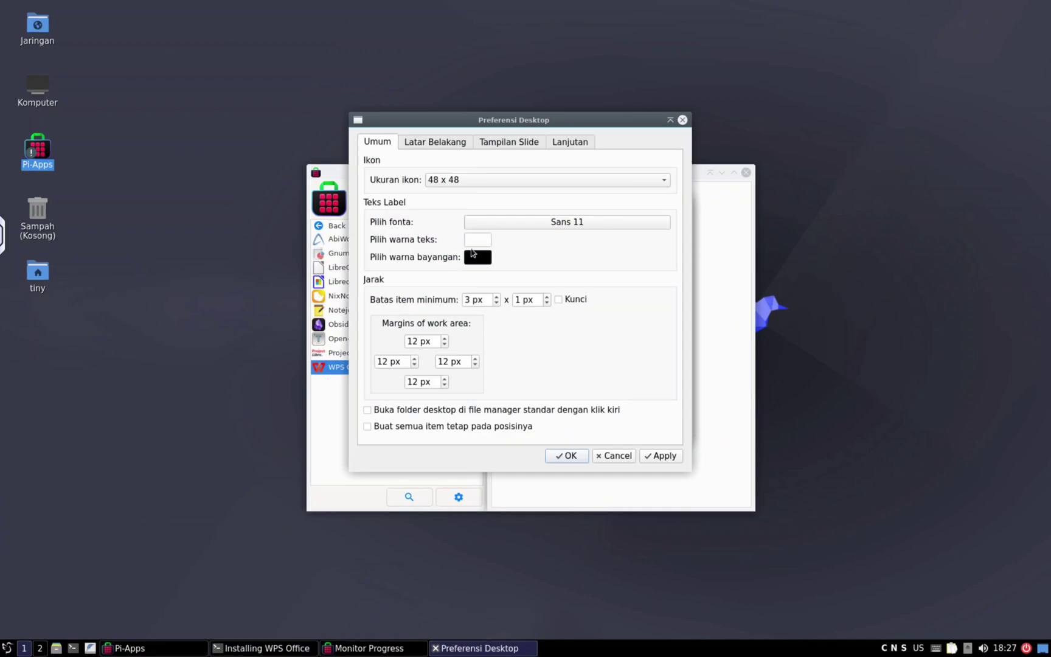
left_click(571, 143)
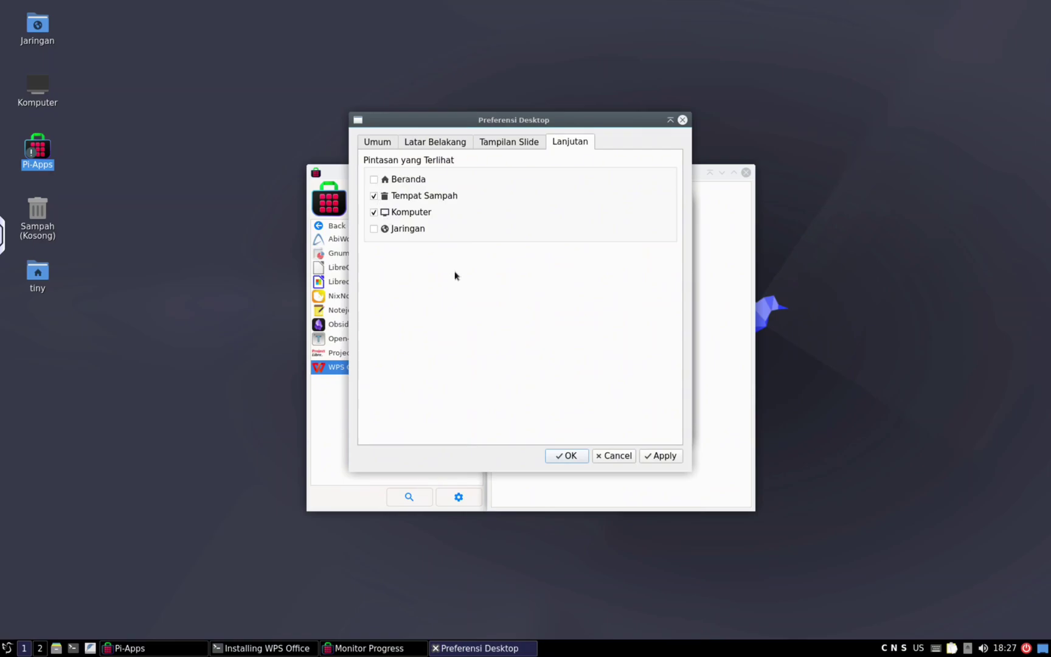
left_click(660, 455)
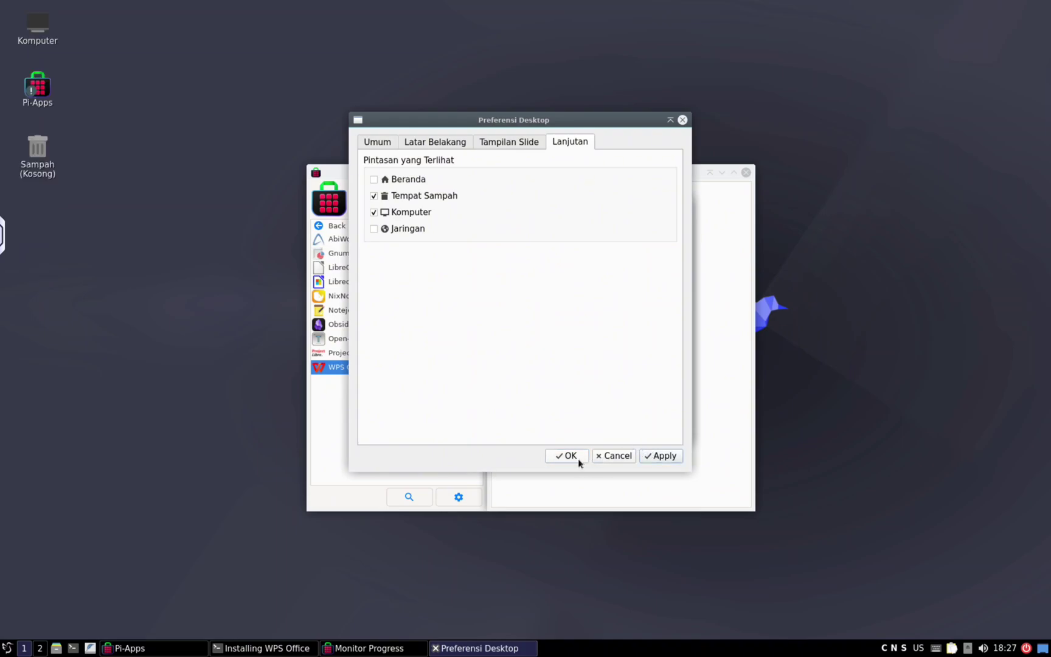
left_click(517, 142)
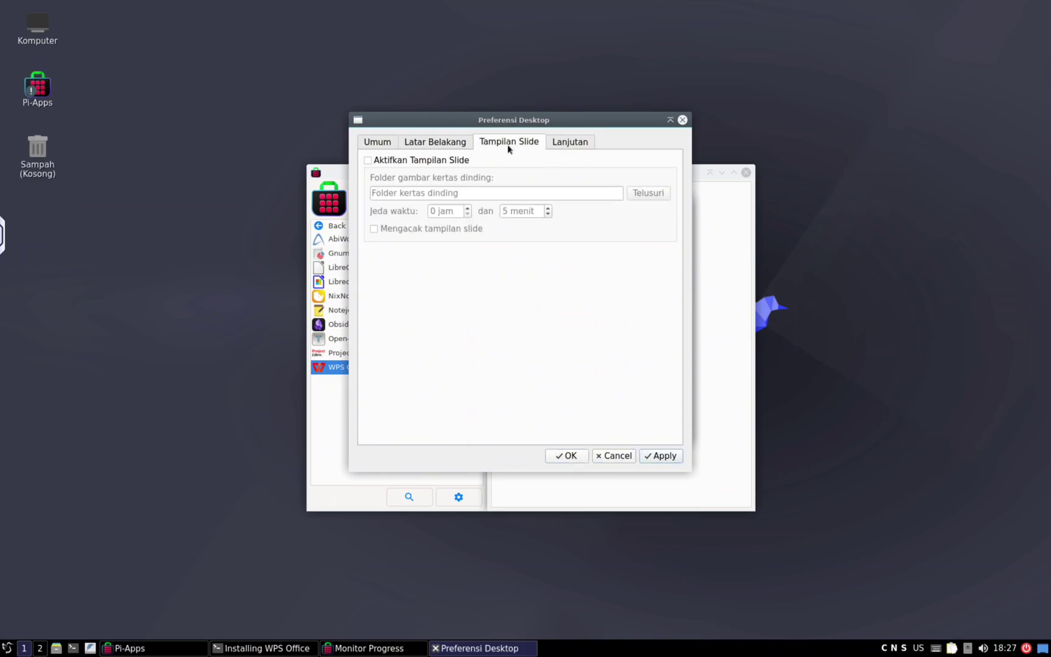
left_click(458, 146)
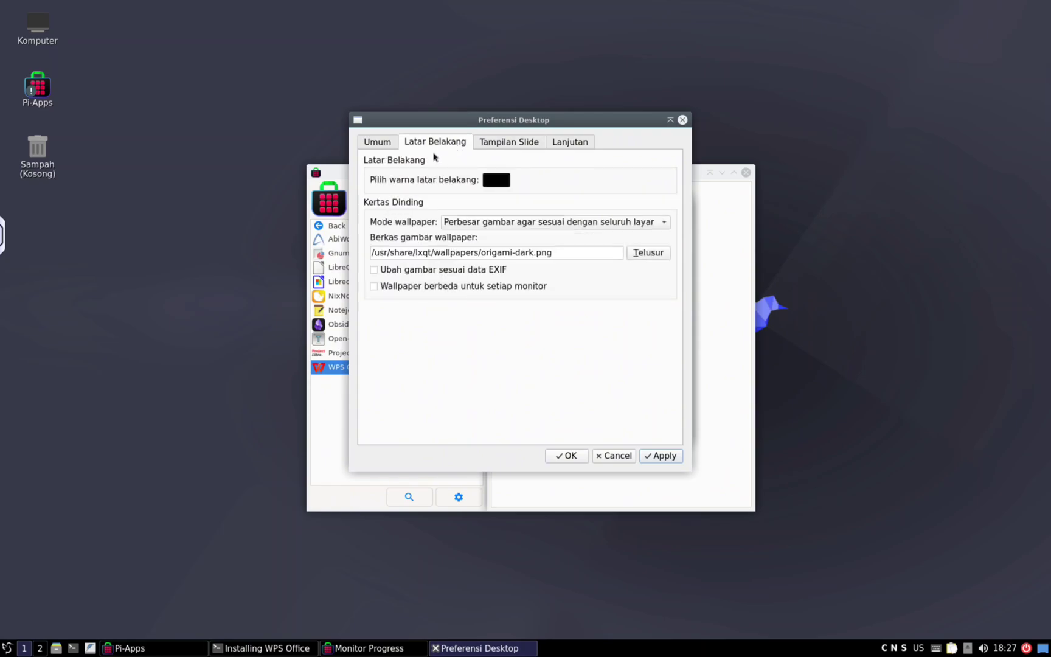
left_click(391, 146)
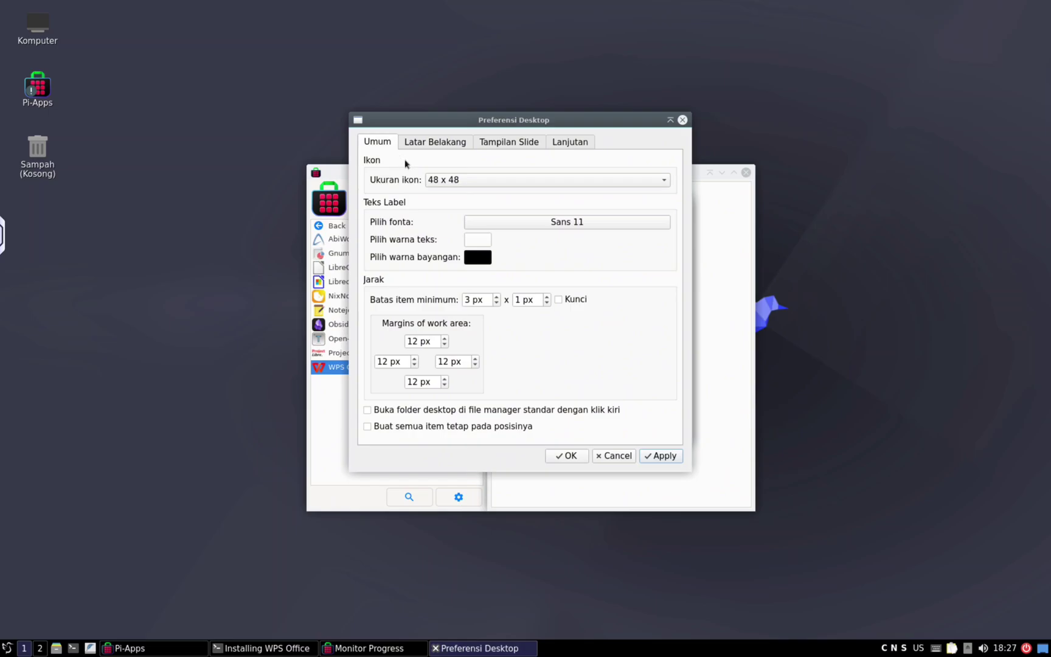
left_click(580, 461)
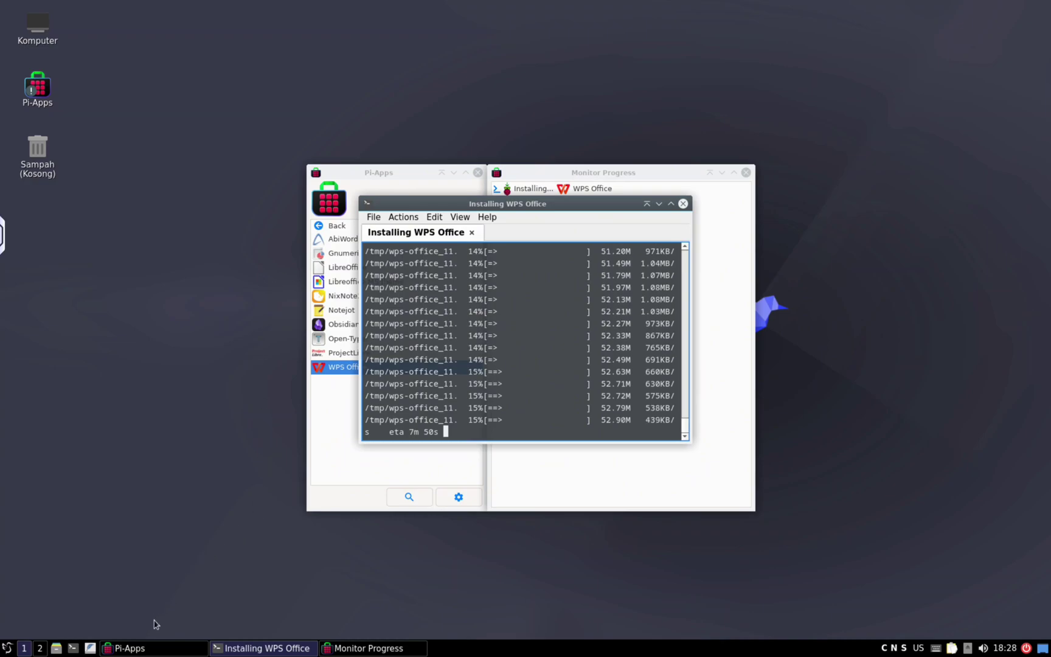
Add a Firefox ESR shortcut from the Internet applications to the desktop
left_click(7, 648)
mouse_move(63, 524)
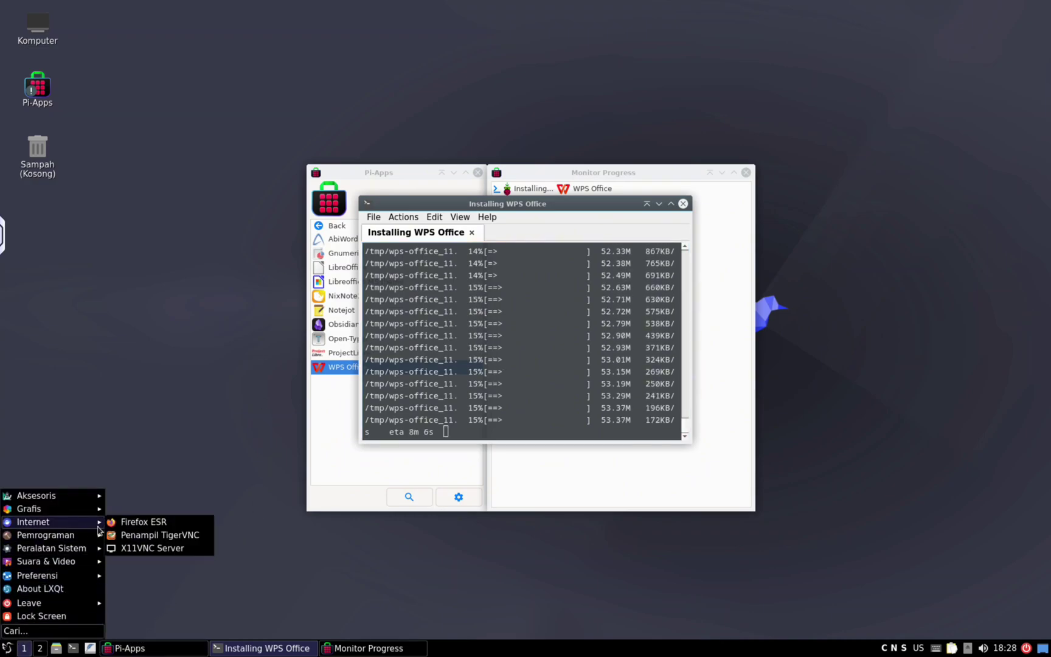
right_click(138, 529)
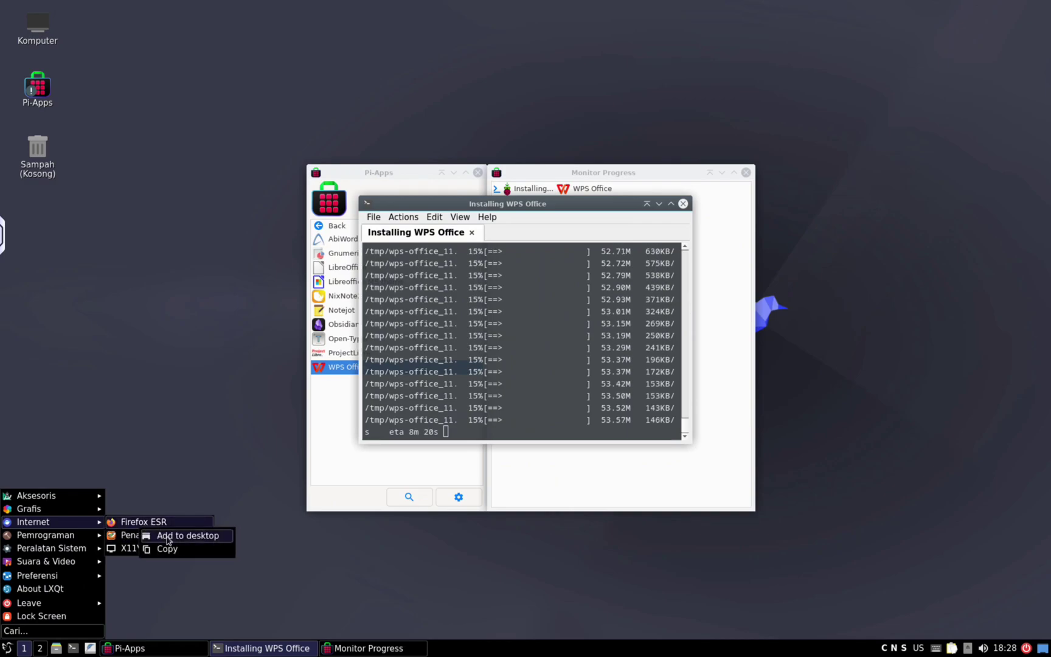
left_click(159, 535)
left_click(132, 249)
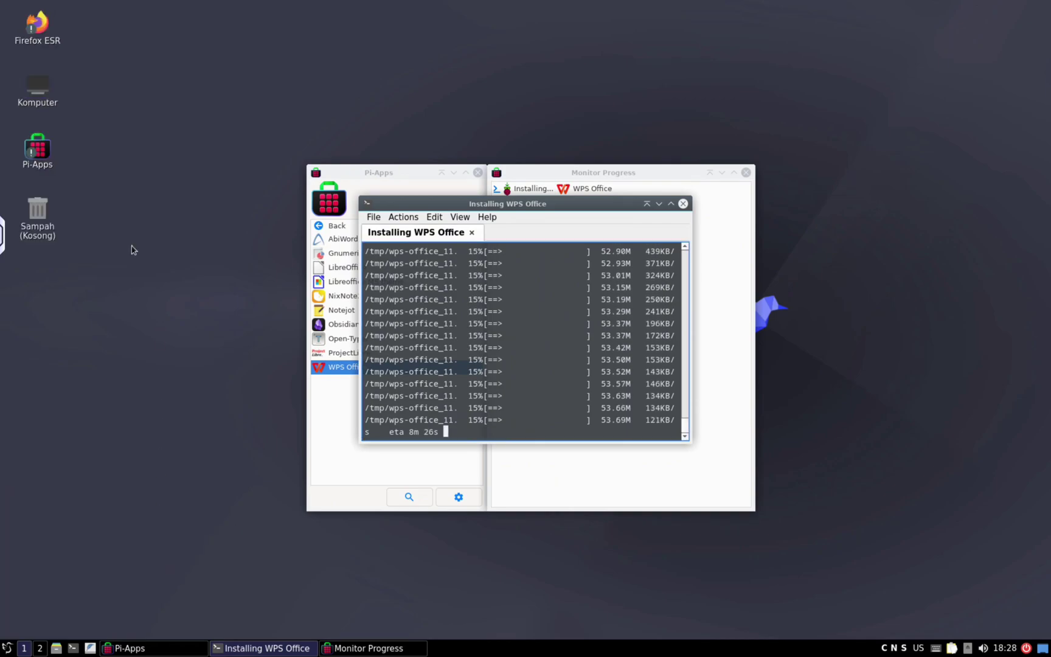
Launch Firefox ESR from its new desktop shortcut, choosing to execute the file
left_click(49, 29)
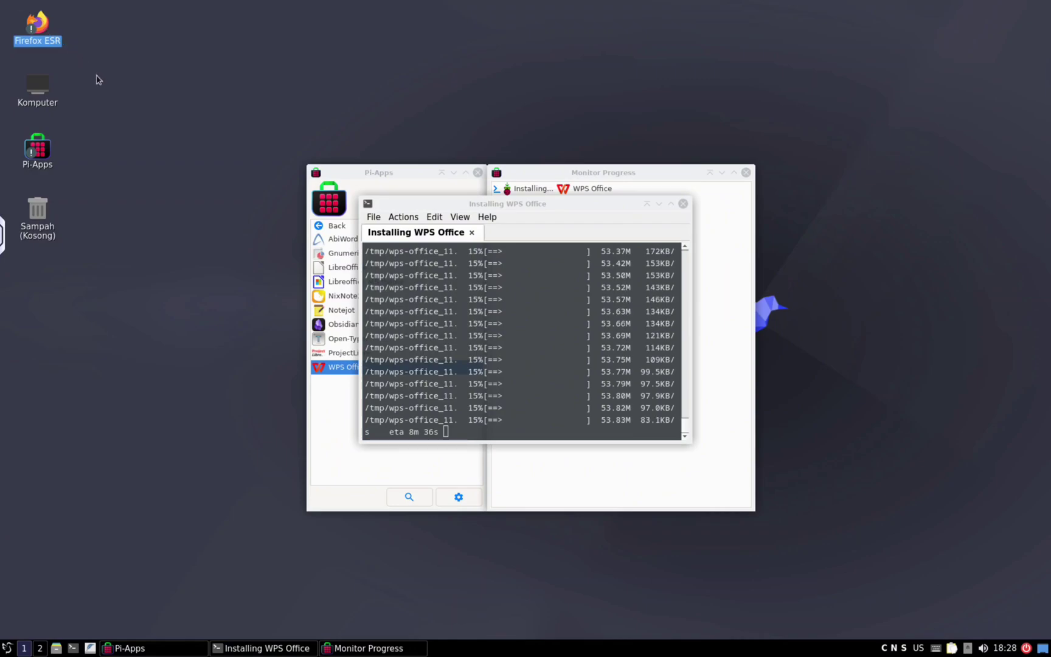
double_click(45, 30)
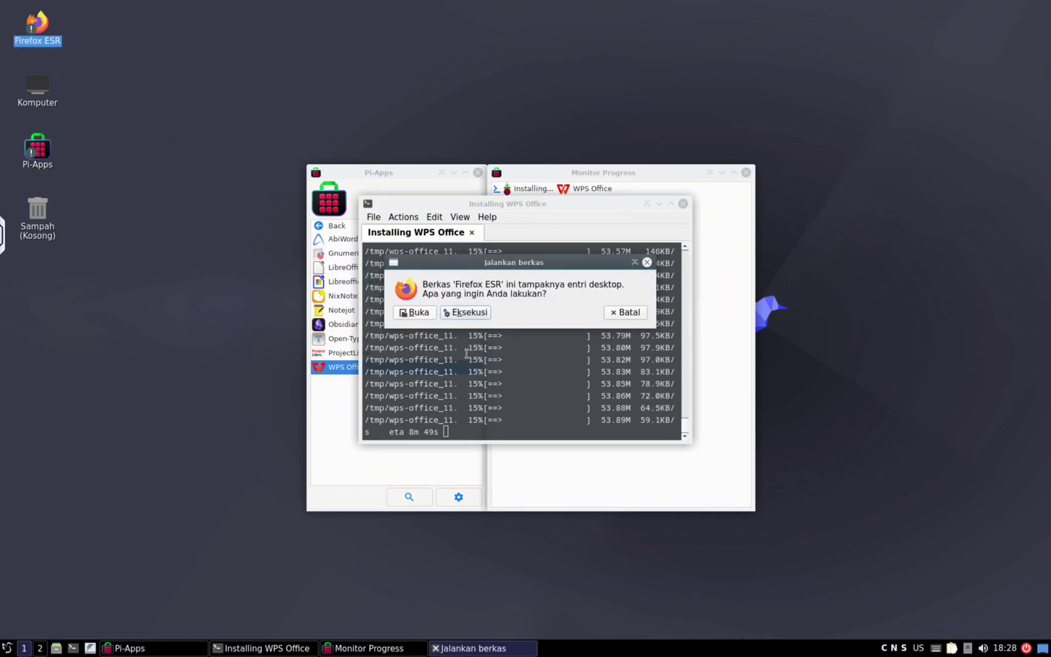
left_click(456, 311)
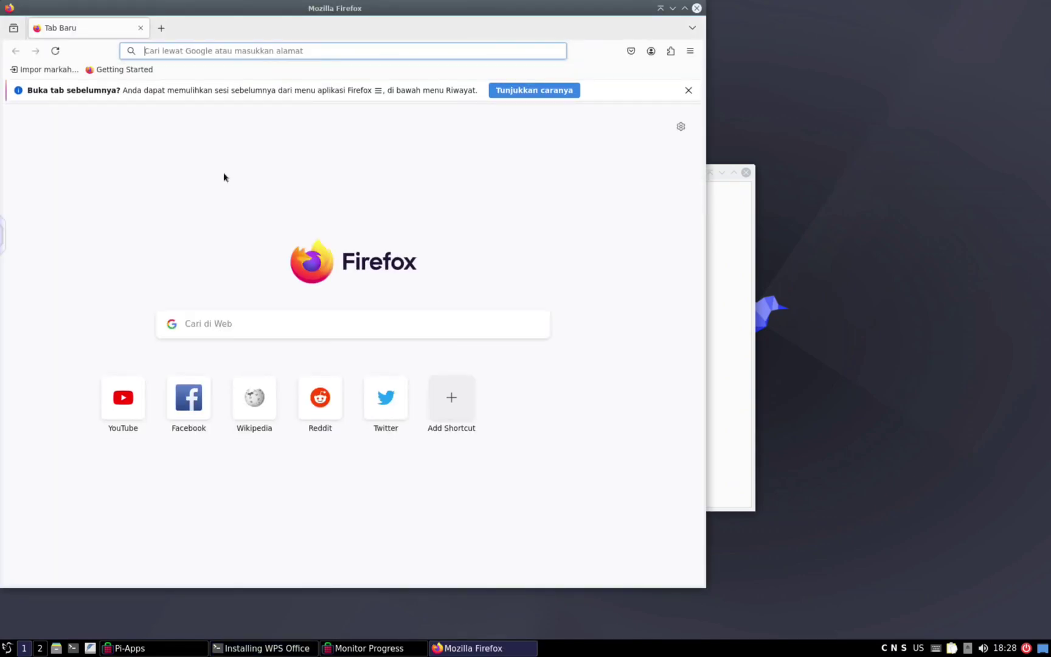
Open YouTube from the new tab page and browse the Eredaze channel's videos and Shorts
left_click(130, 434)
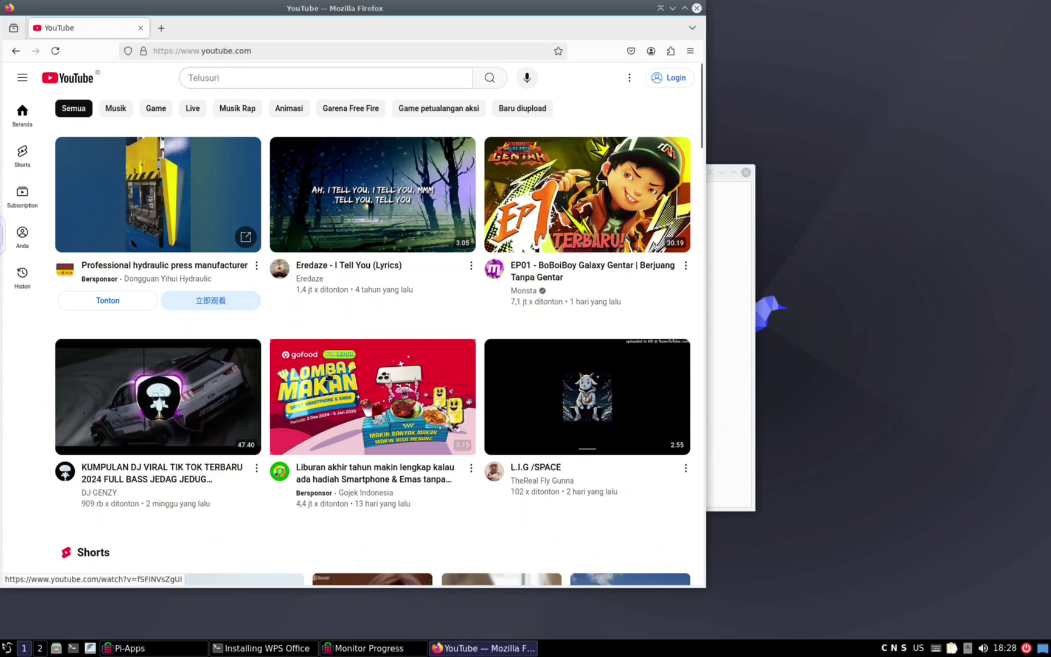
left_click(303, 278)
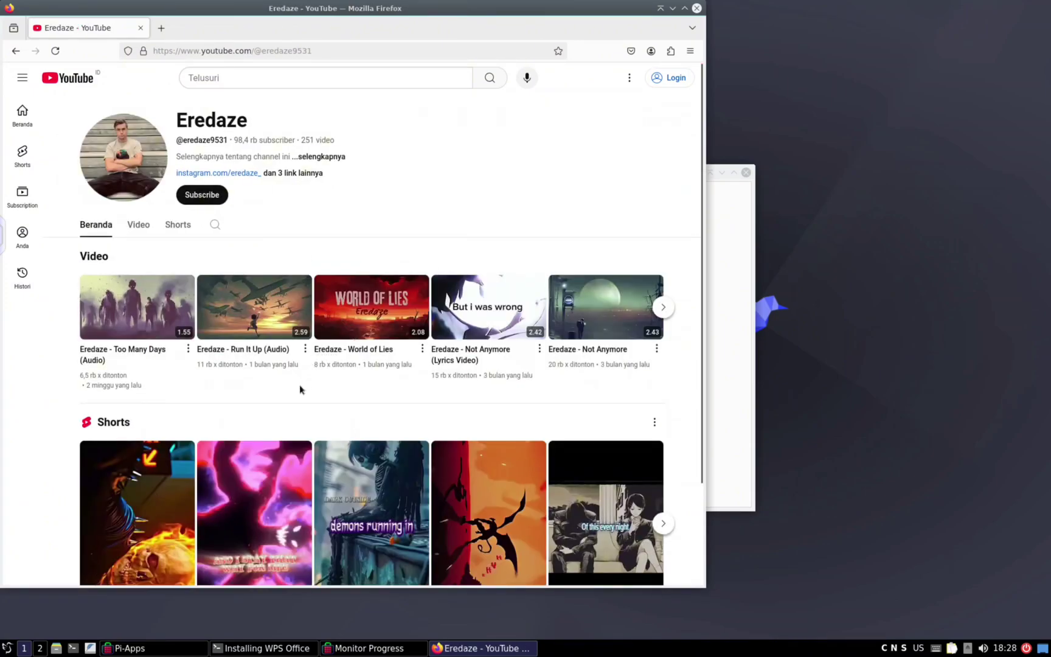
scroll(235, 374, "down", 2)
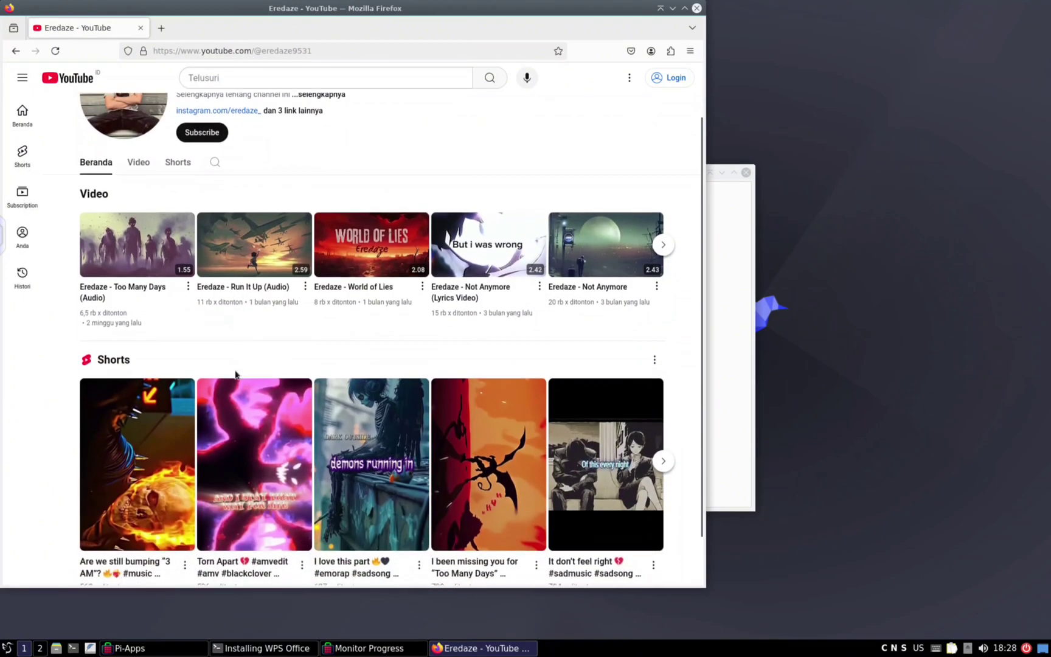
scroll(233, 375, "up", 2)
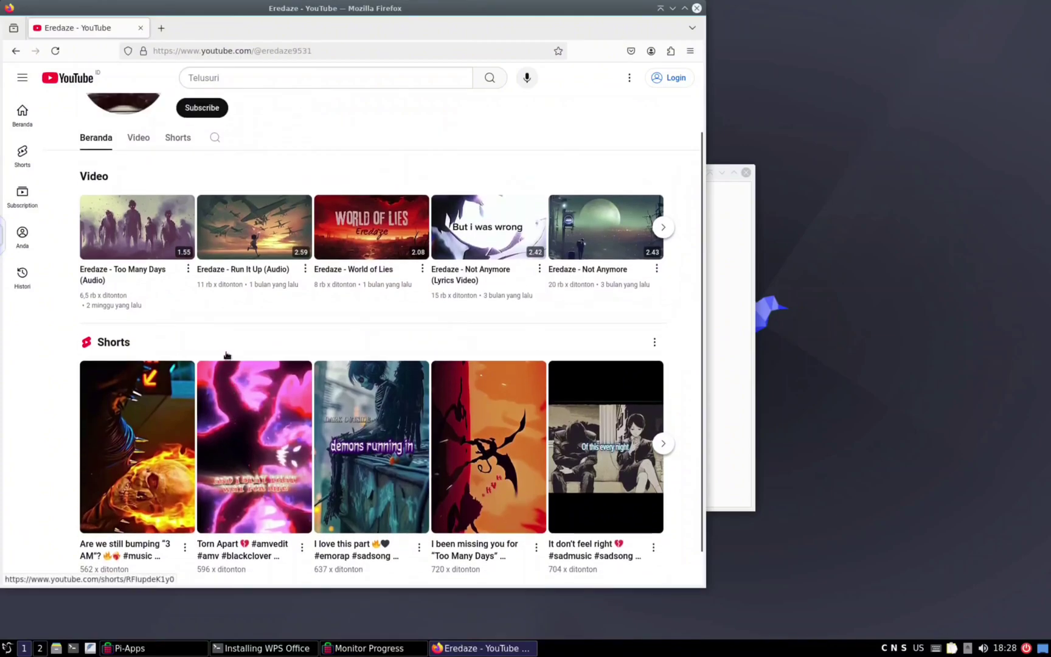
Show the Eredaze channel's full video list and play the video "Eredaze - Seasons"
left_click(139, 221)
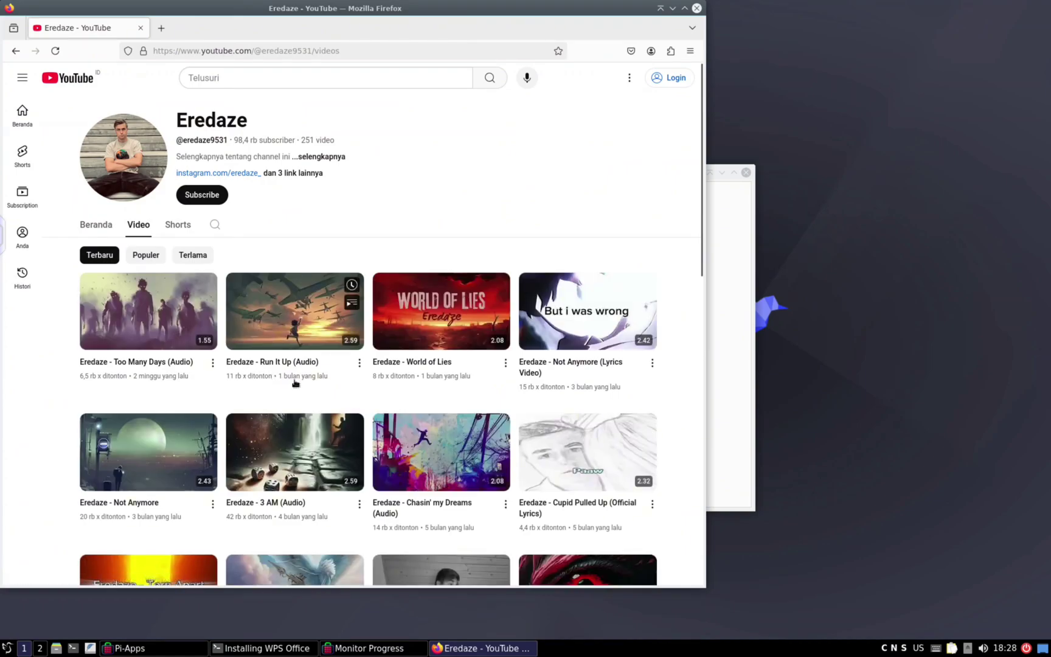
scroll(288, 390, "down", 3)
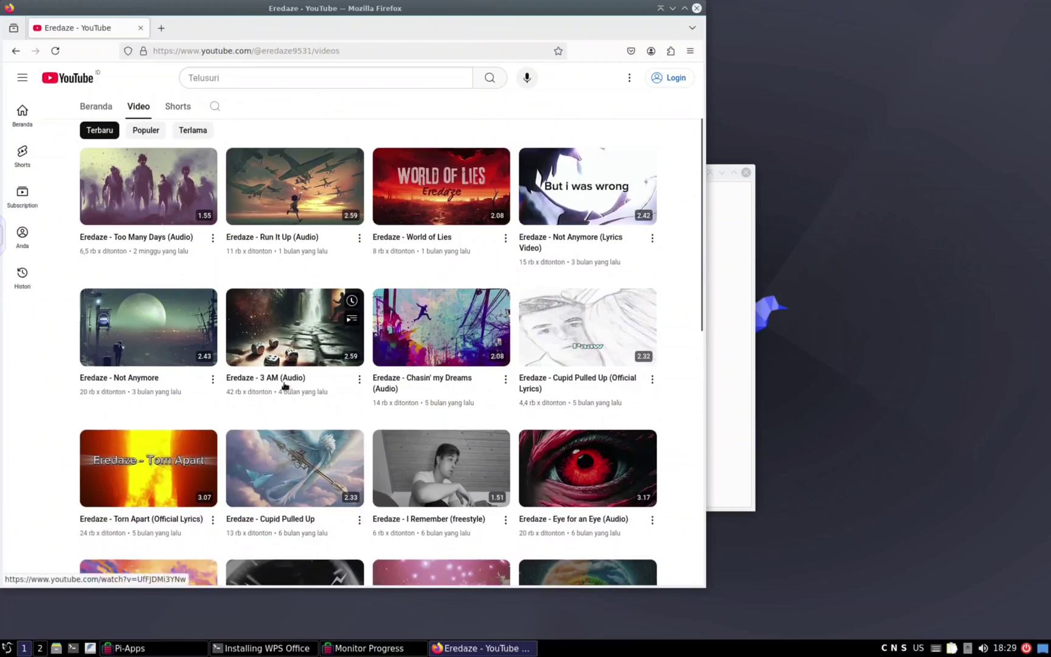
scroll(284, 388, "down", 3)
scroll(284, 384, "down", 1)
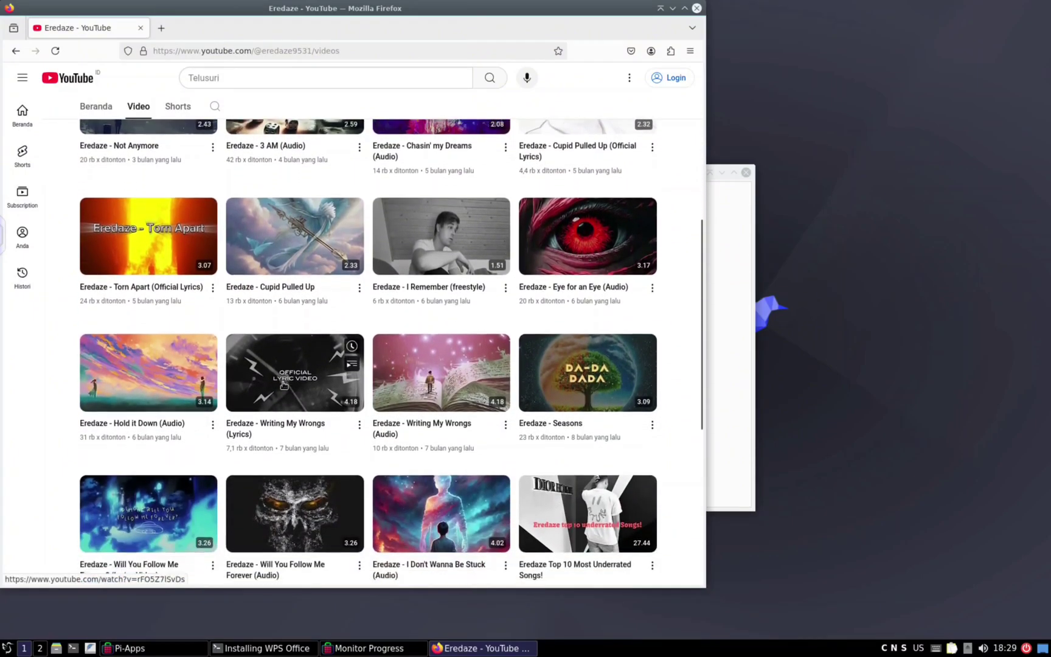
scroll(311, 411, "down", 1)
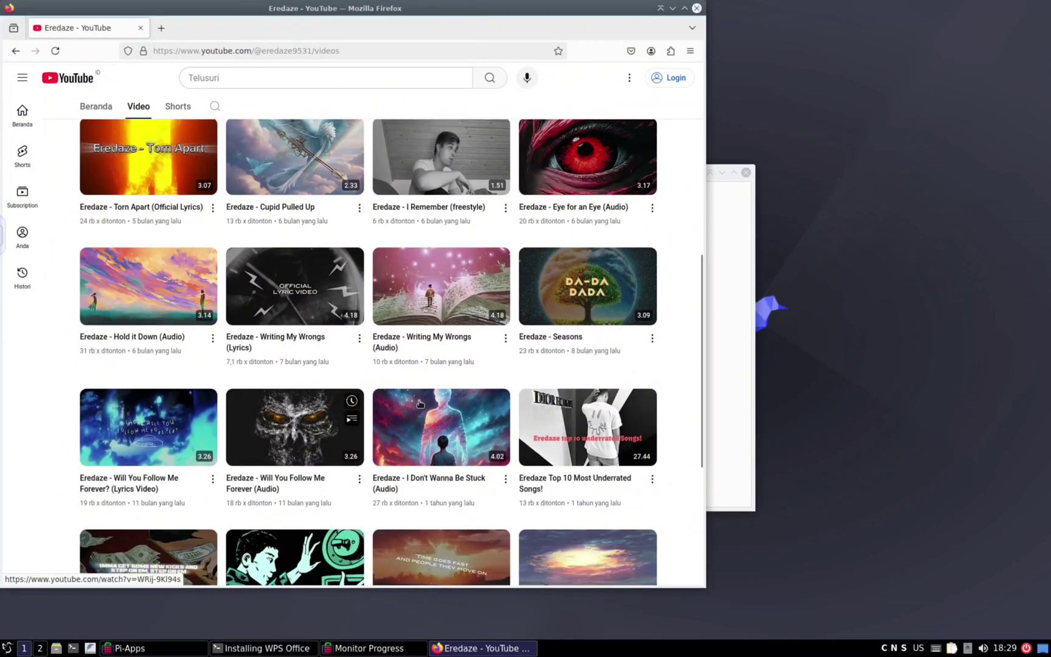
left_click(548, 334)
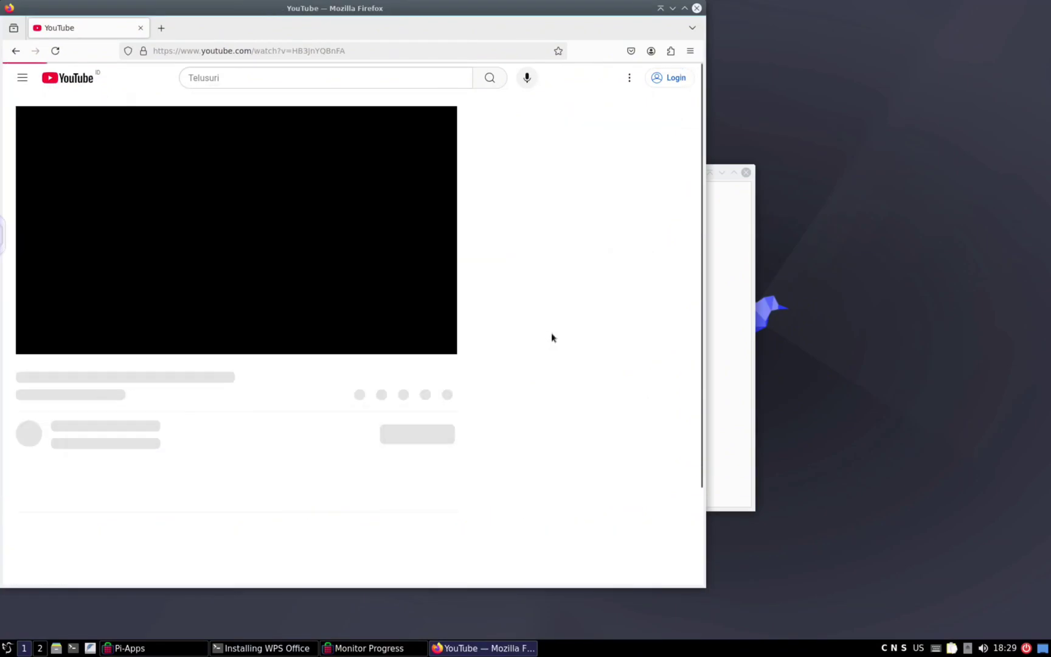
Minimise Firefox to check the WPS Office installation terminal, then restore the YouTube video
left_click(746, 408)
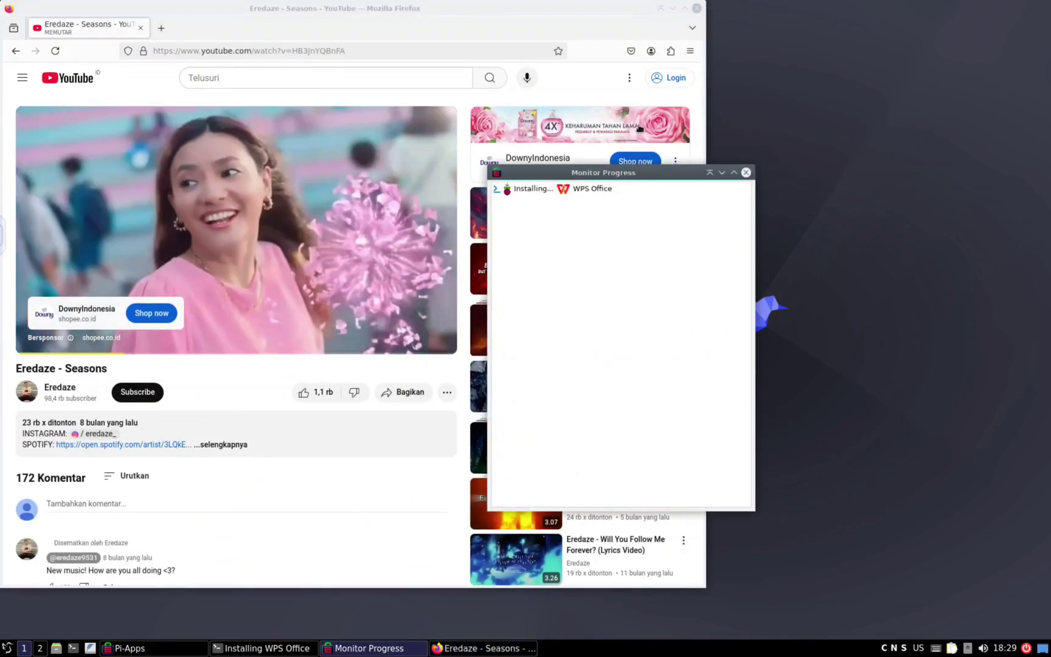
left_click(673, 8)
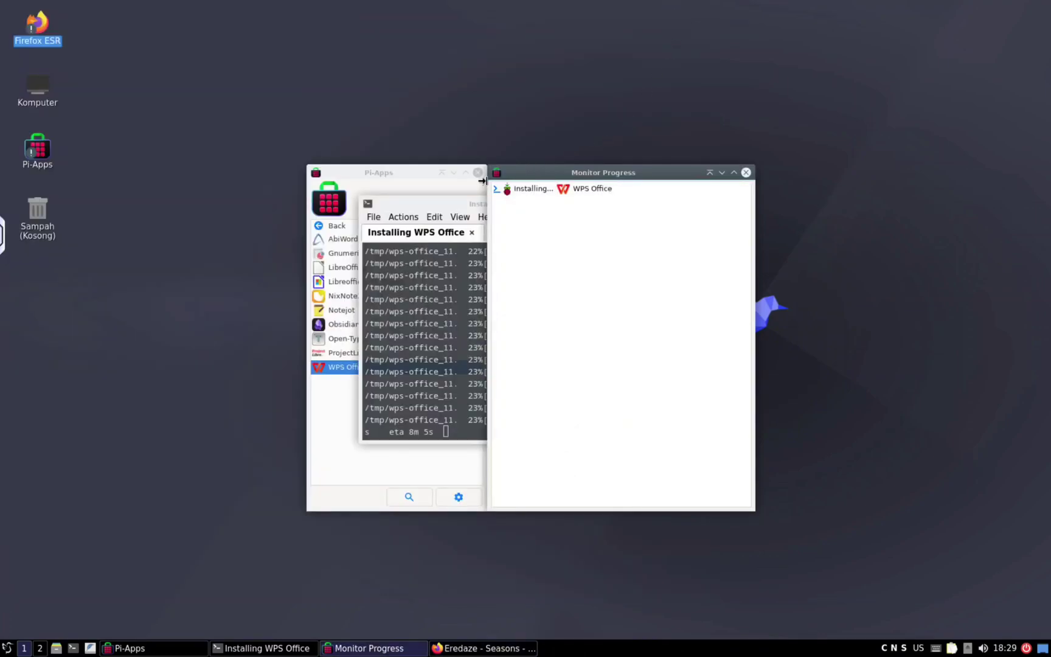
left_click(467, 204)
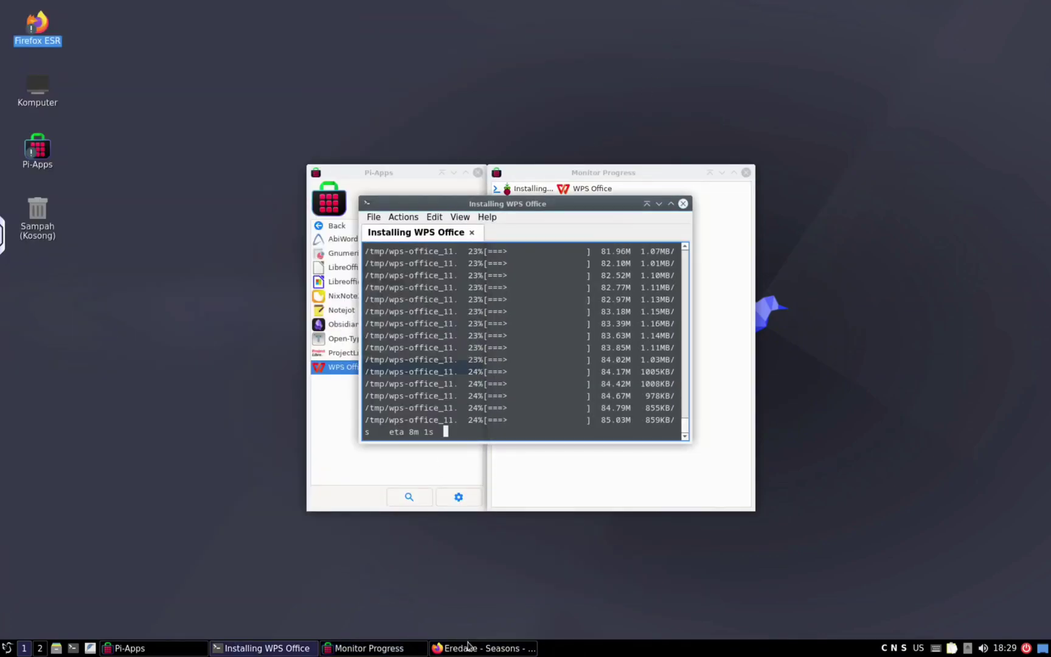
left_click(466, 648)
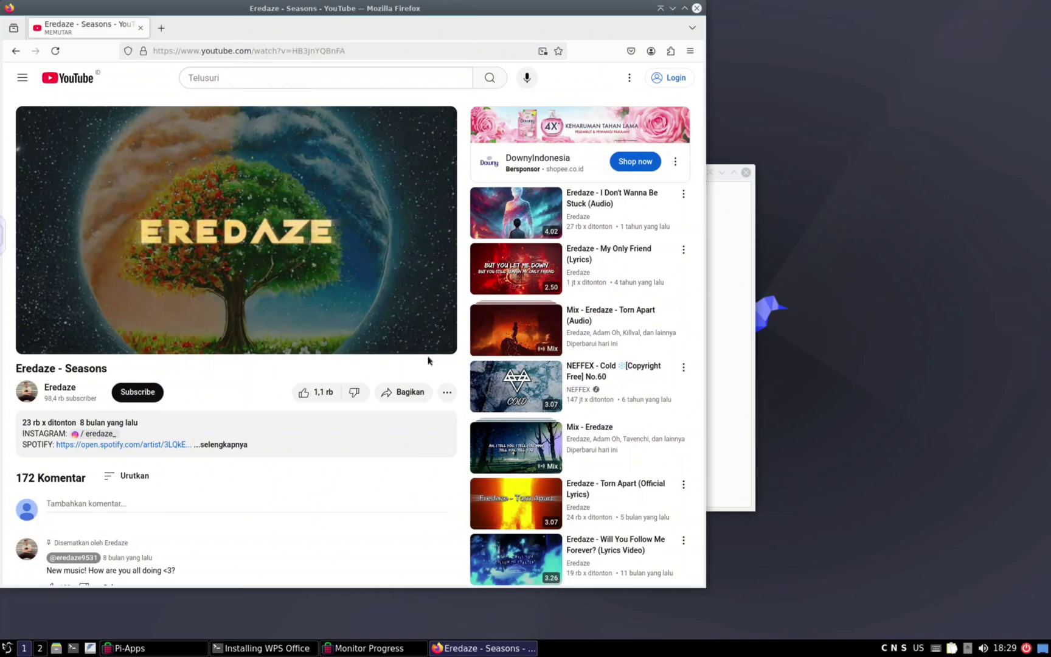
Read the full description of the Seasons video, then return to the channel's video list and browse its older uploads
left_click(227, 445)
scroll(225, 466, "down", 3)
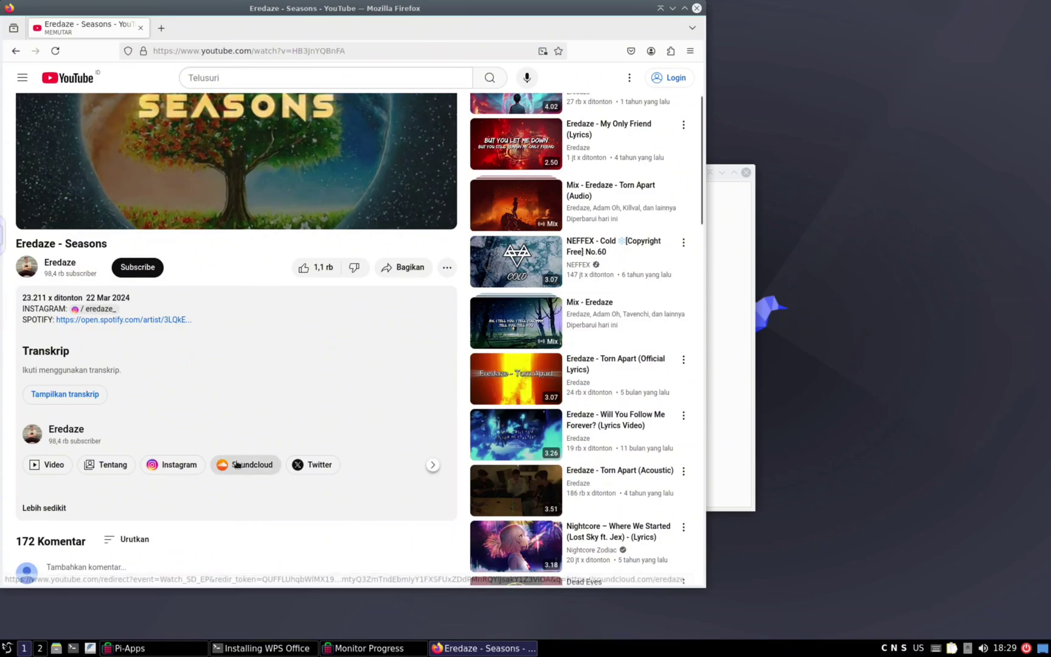
scroll(242, 462, "up", 3)
mouse_move(536, 286)
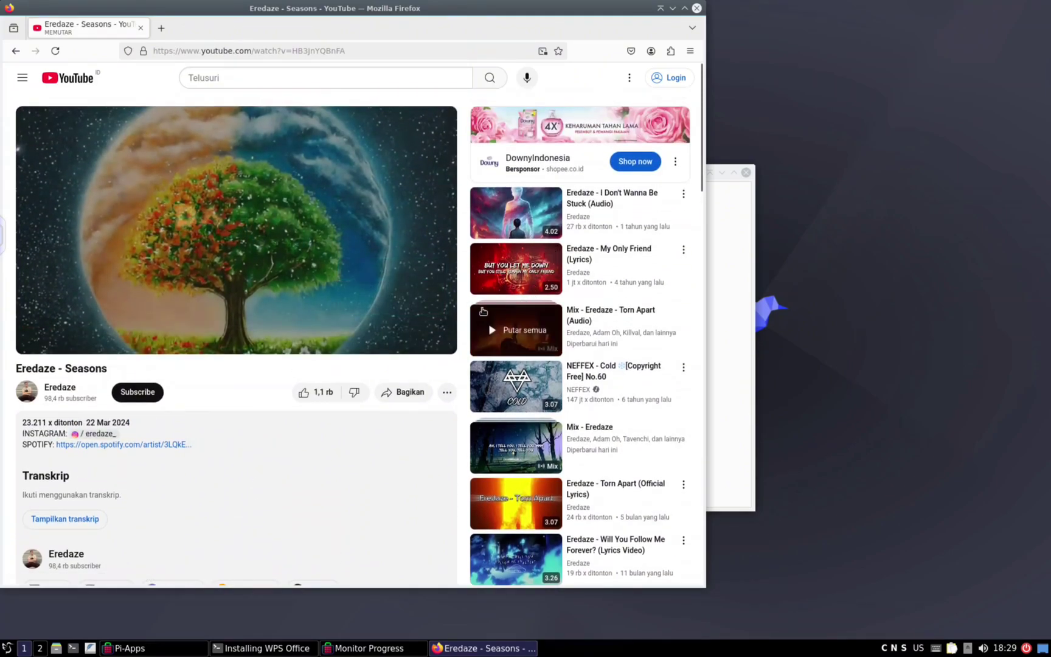
left_click(16, 51)
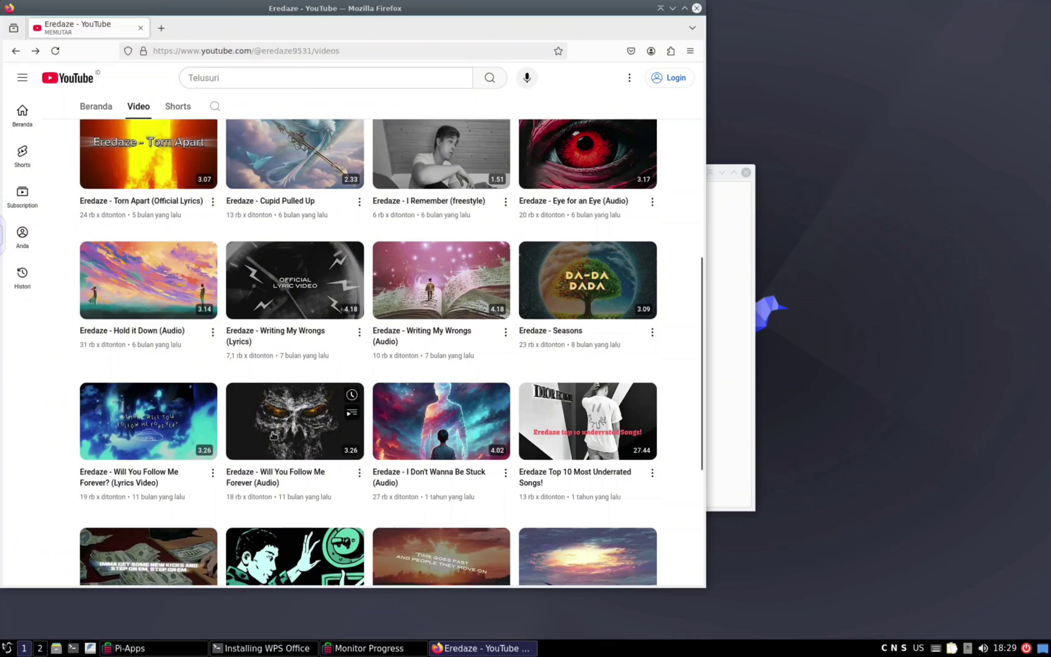
scroll(272, 426, "down", 5)
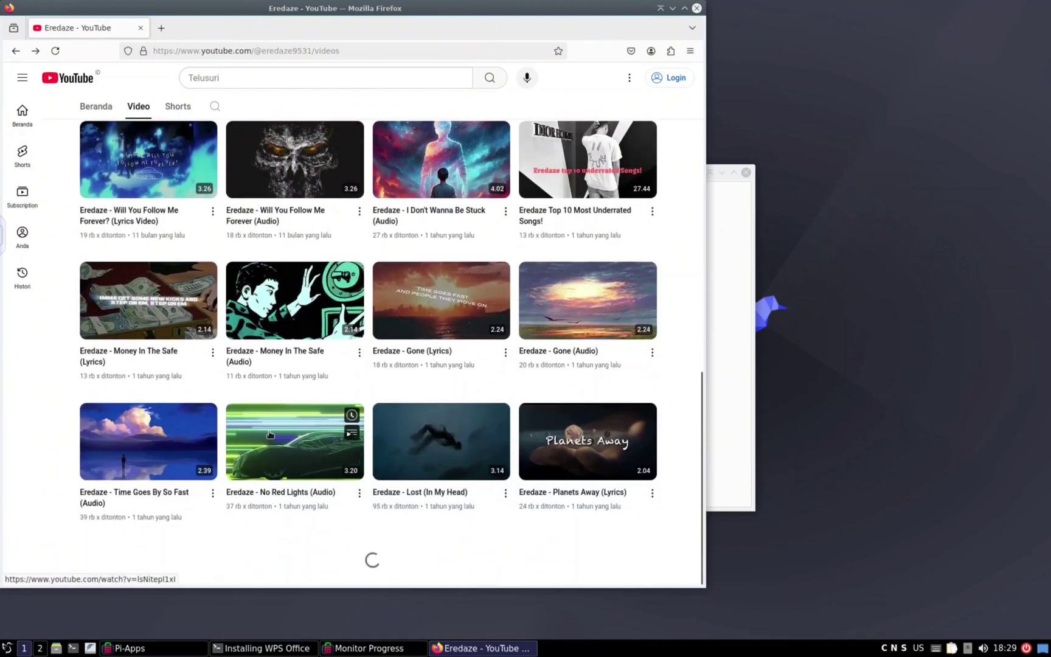
scroll(274, 453, "down", 3)
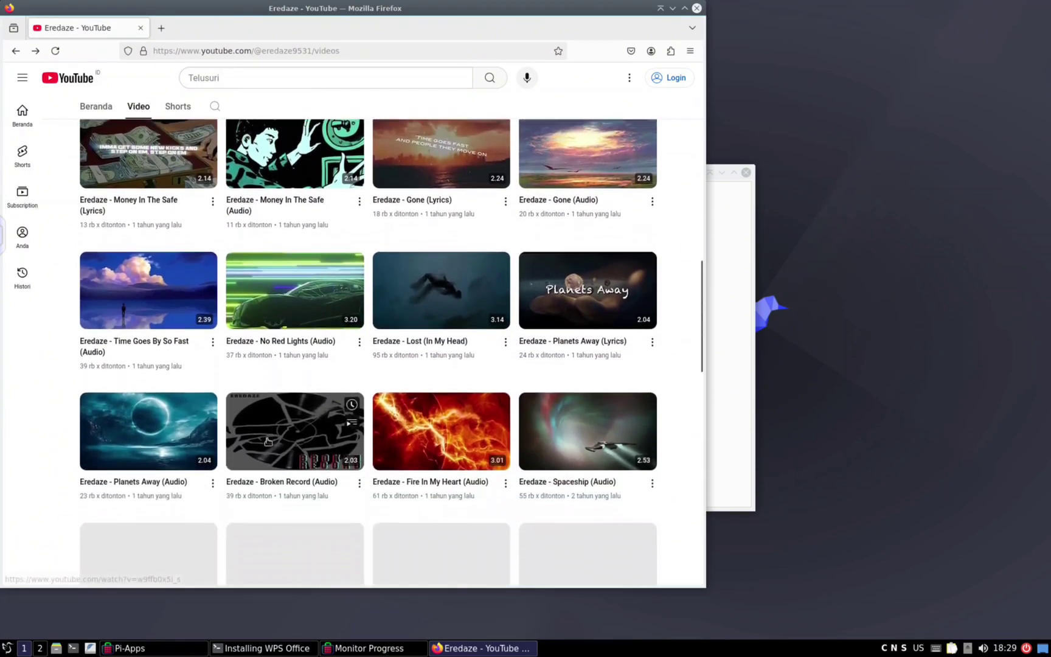
scroll(281, 470, "down", 2)
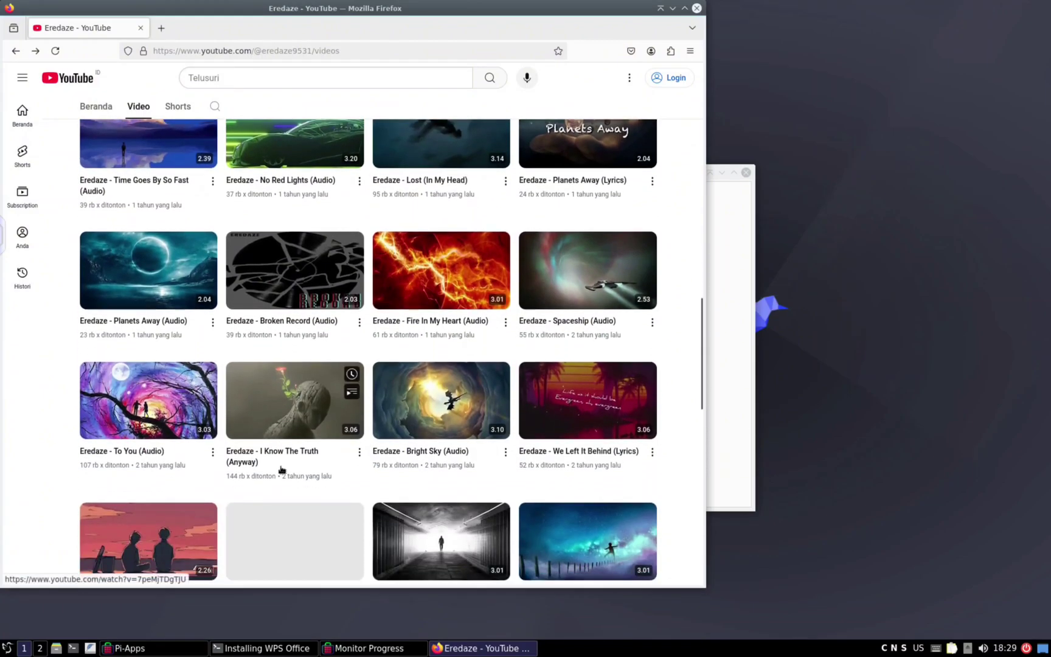
scroll(391, 475, "down", 2)
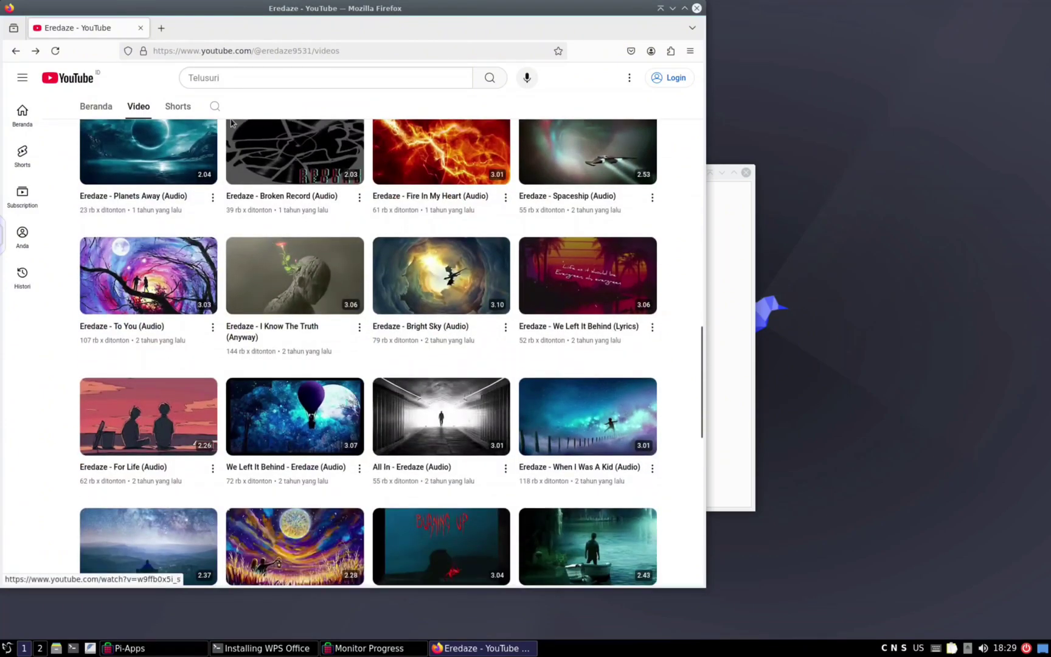
Search YouTube for "21 years old eredaze" and play "Eredaze - 22 Years Old (Audio)"
left_click(239, 78)
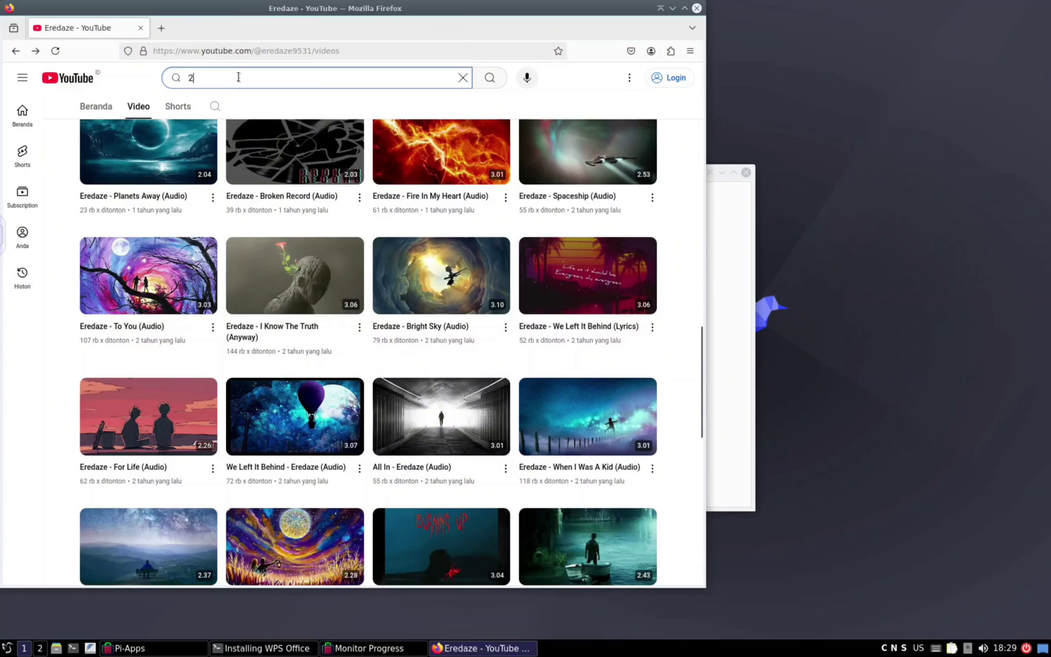
type("21 yea")
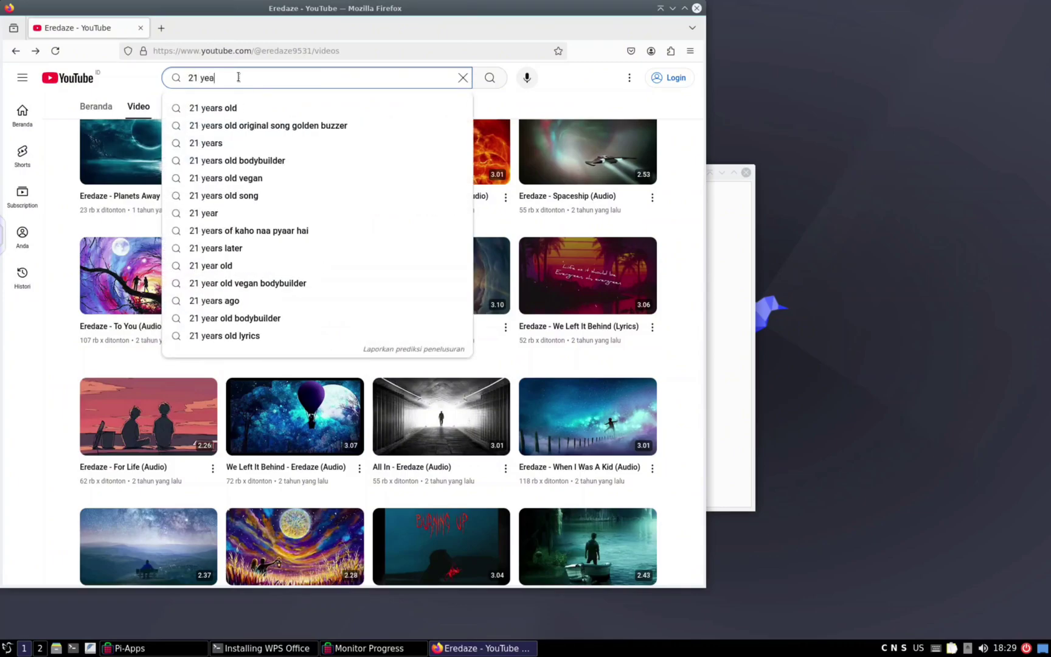
key("Down")
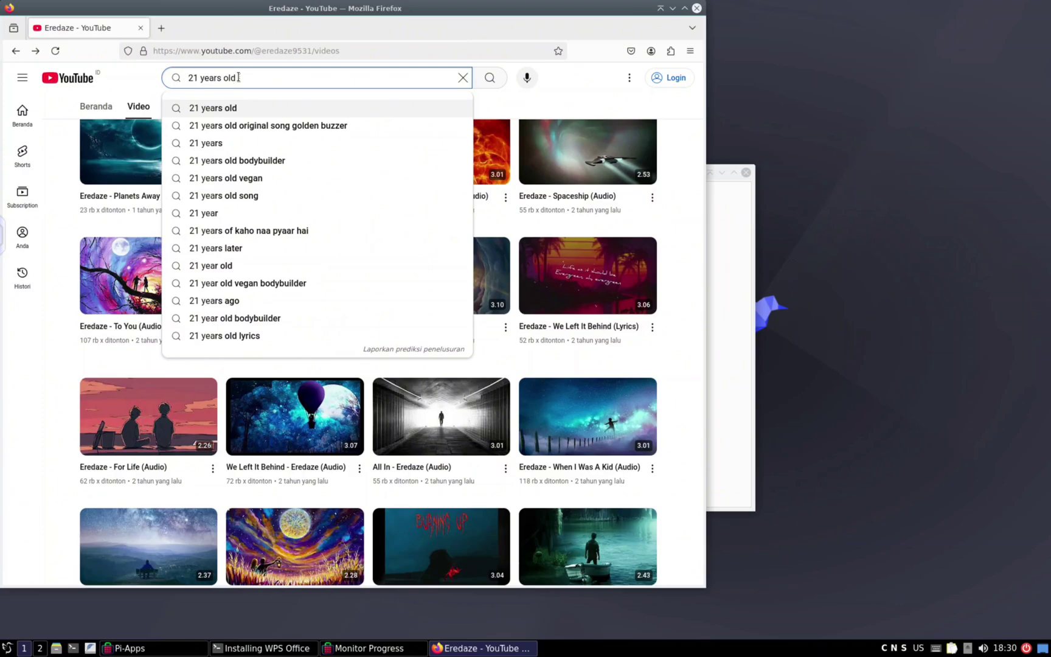
key("Return")
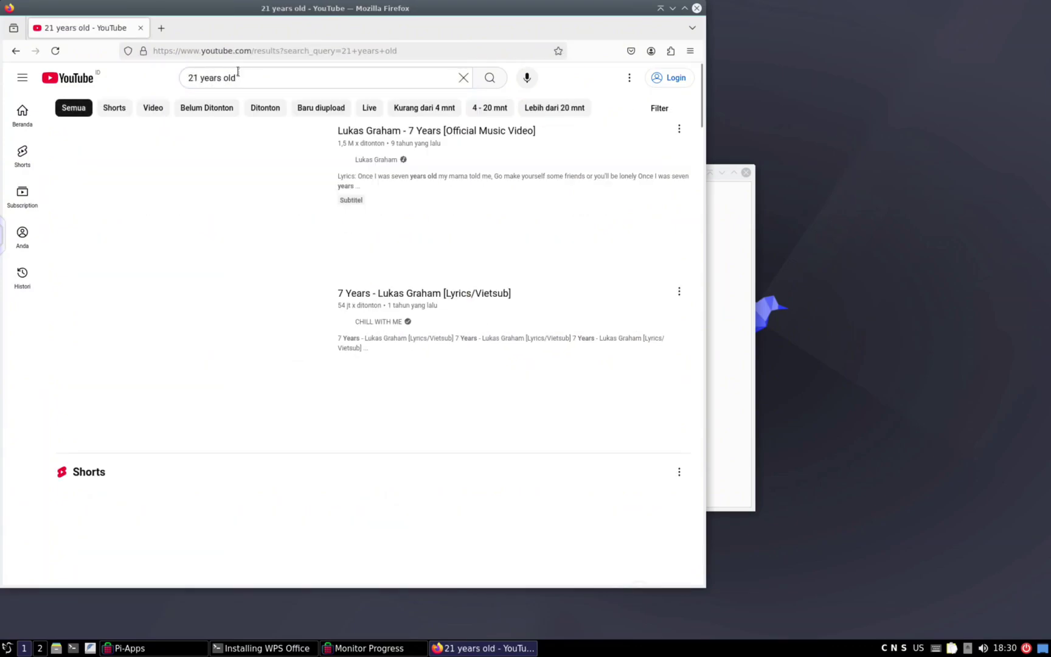
left_click(281, 78)
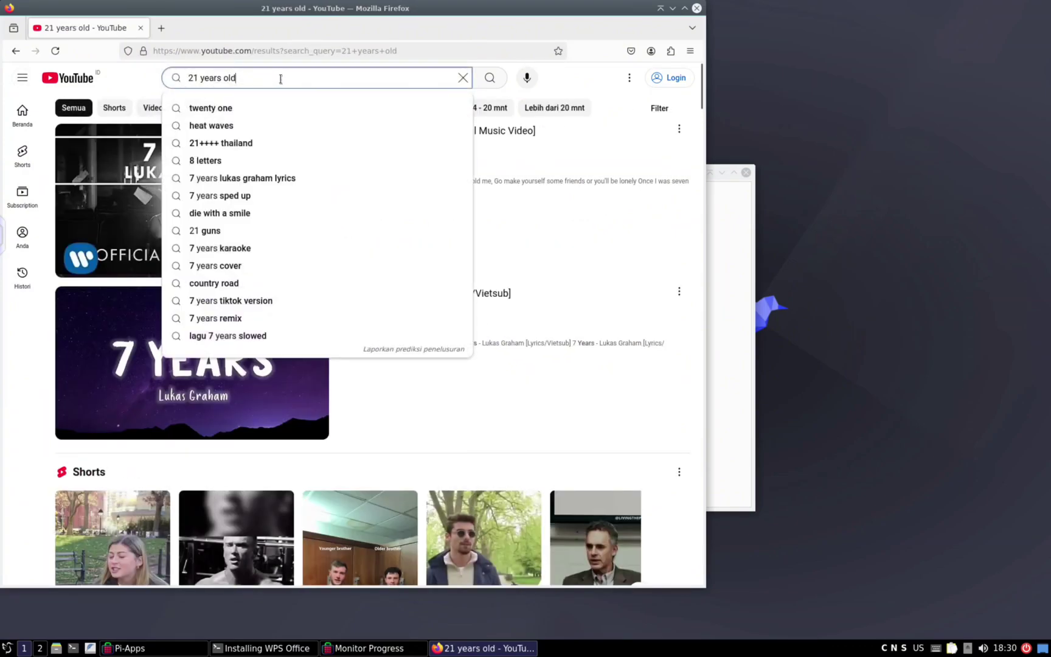
type("ere")
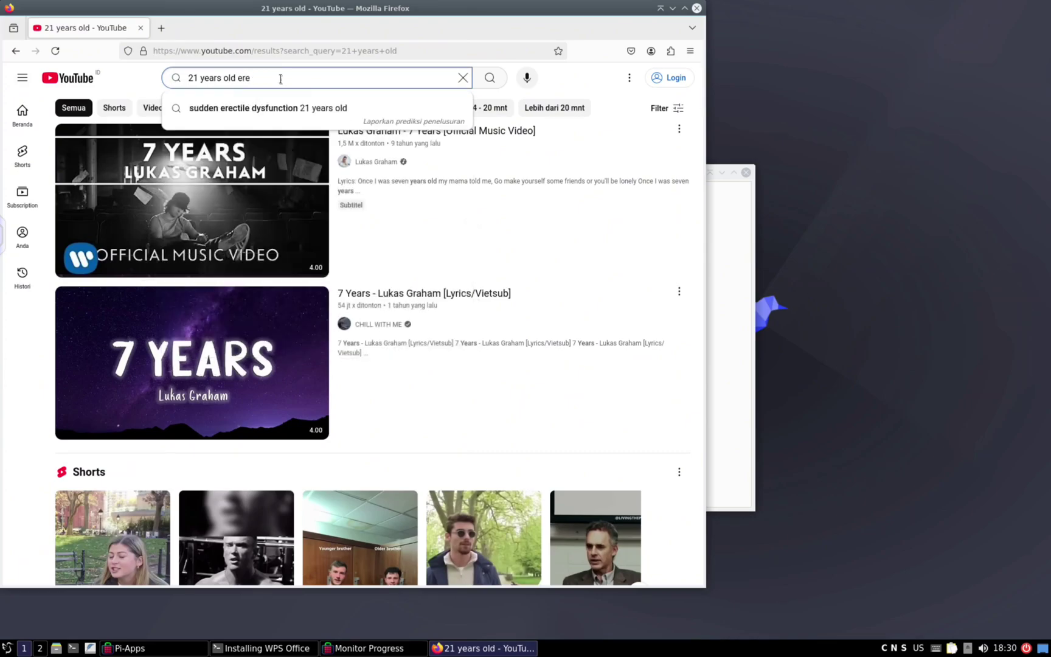
type("daze")
key("Return")
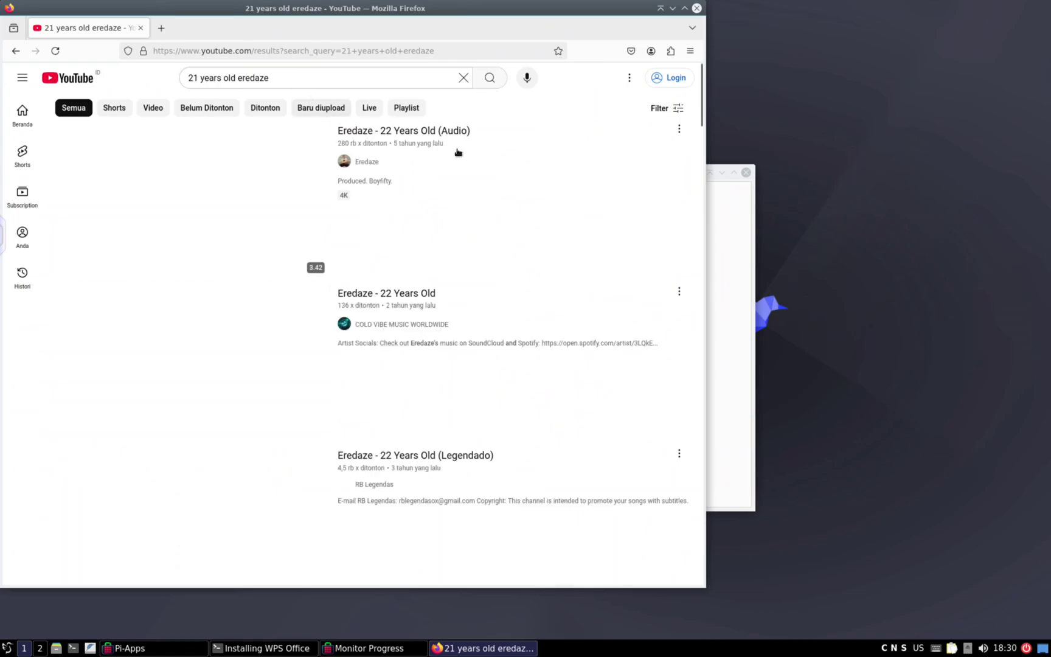
left_click(421, 131)
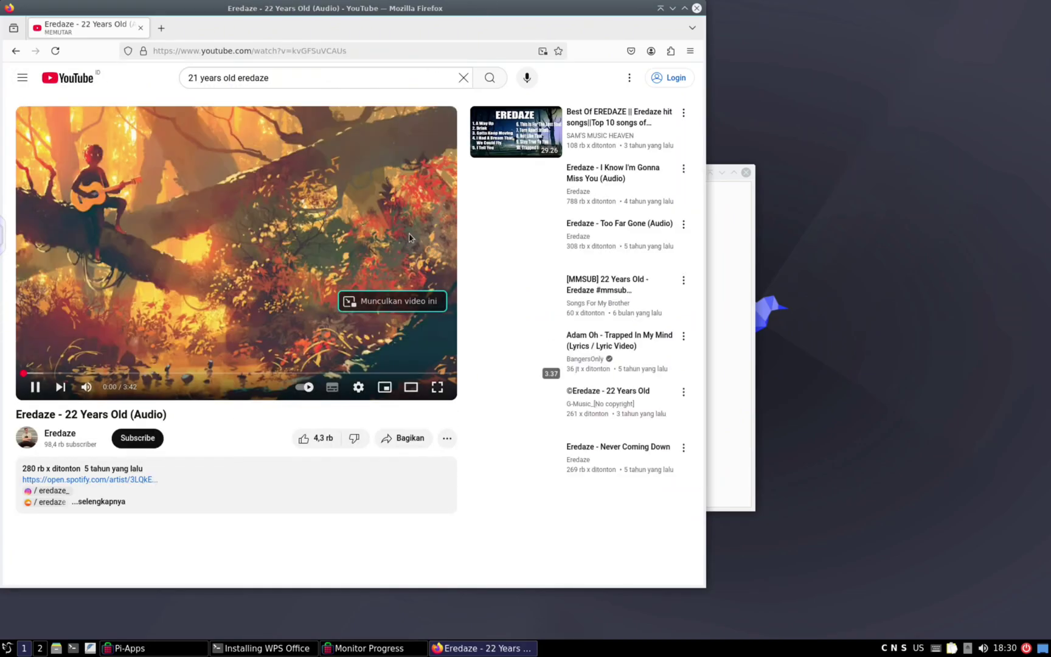
Minimise Firefox and rearrange the desktop icons into one column, from the top: Sampah, Komputer, Pi-Apps, Firefox ESR
left_click(673, 8)
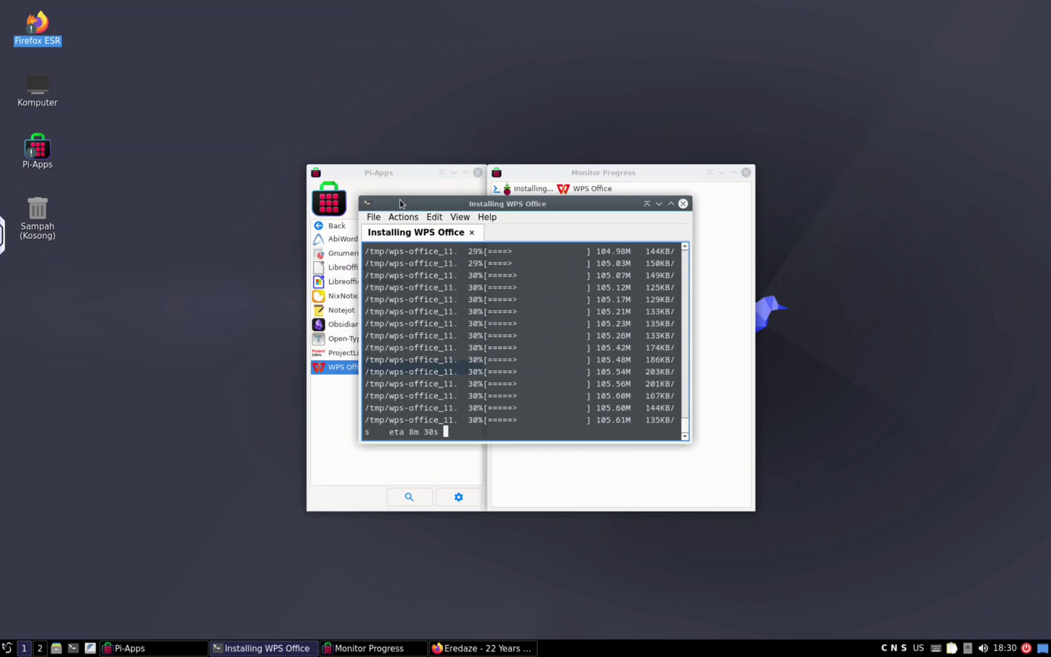
left_click(301, 160)
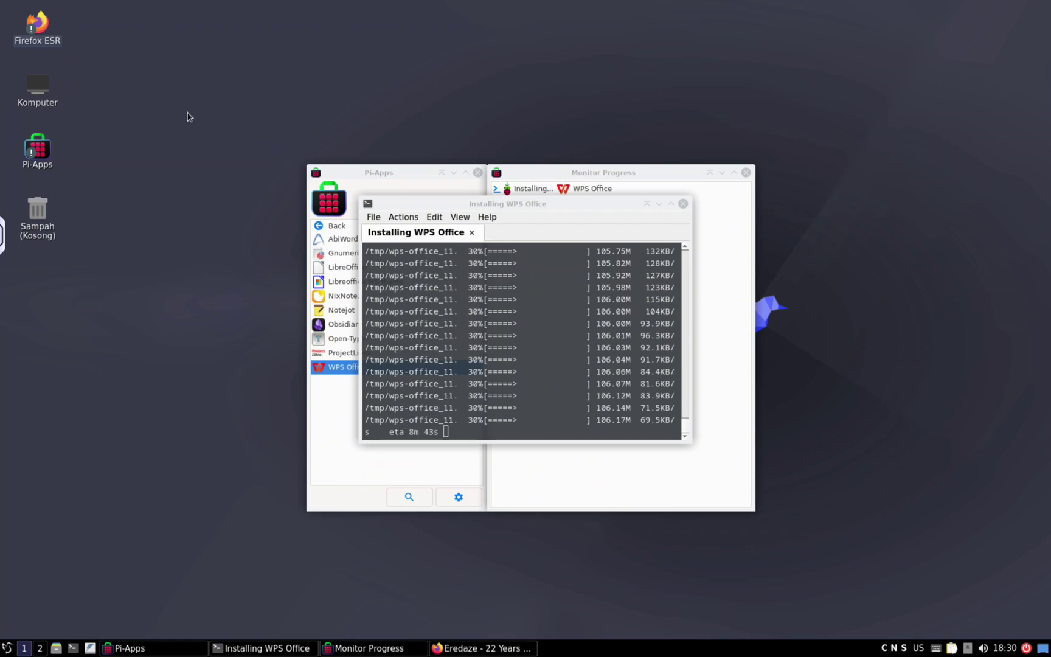
left_click_drag(41, 96, 166, 35)
left_click_drag(57, 43, 58, 272)
left_click_drag(51, 120, 61, 180)
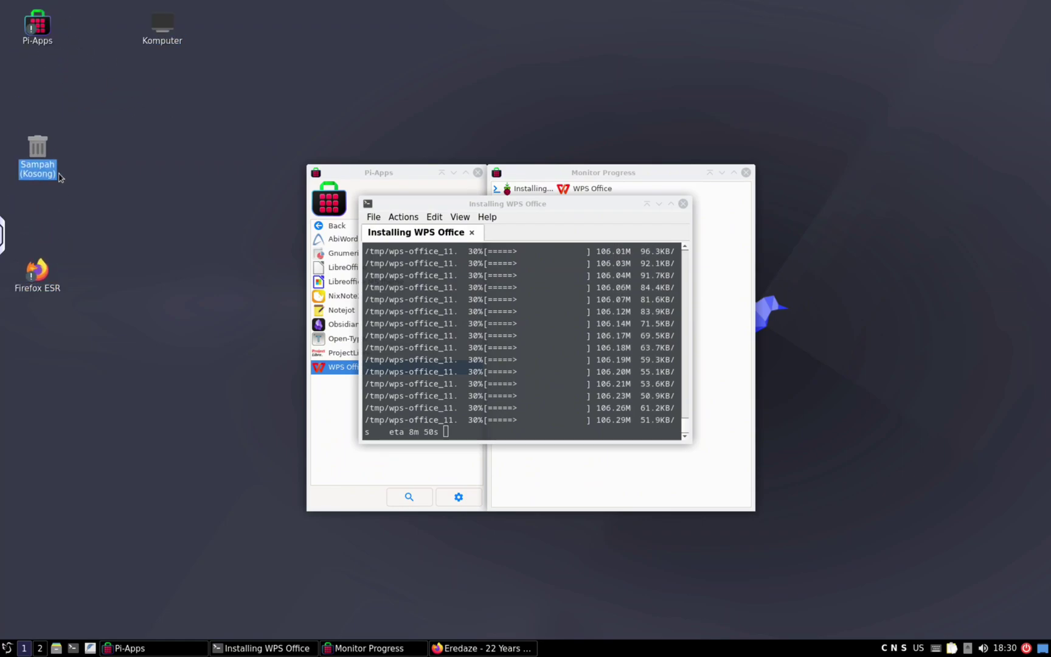
left_click_drag(47, 49, 43, 91)
left_click_drag(146, 38, 38, 221)
left_click_drag(37, 149, 40, 61)
left_click_drag(82, 297, 37, 153)
left_click(230, 125)
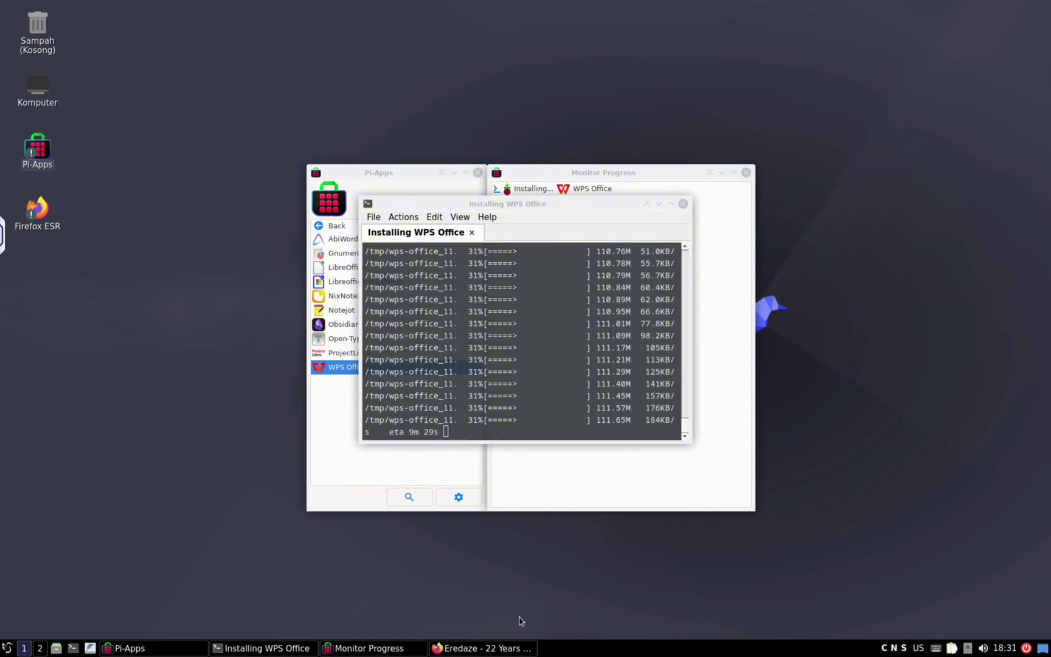
Restore Firefox, open its add-ons manager and search for add-ons matching "ads"
left_click(517, 648)
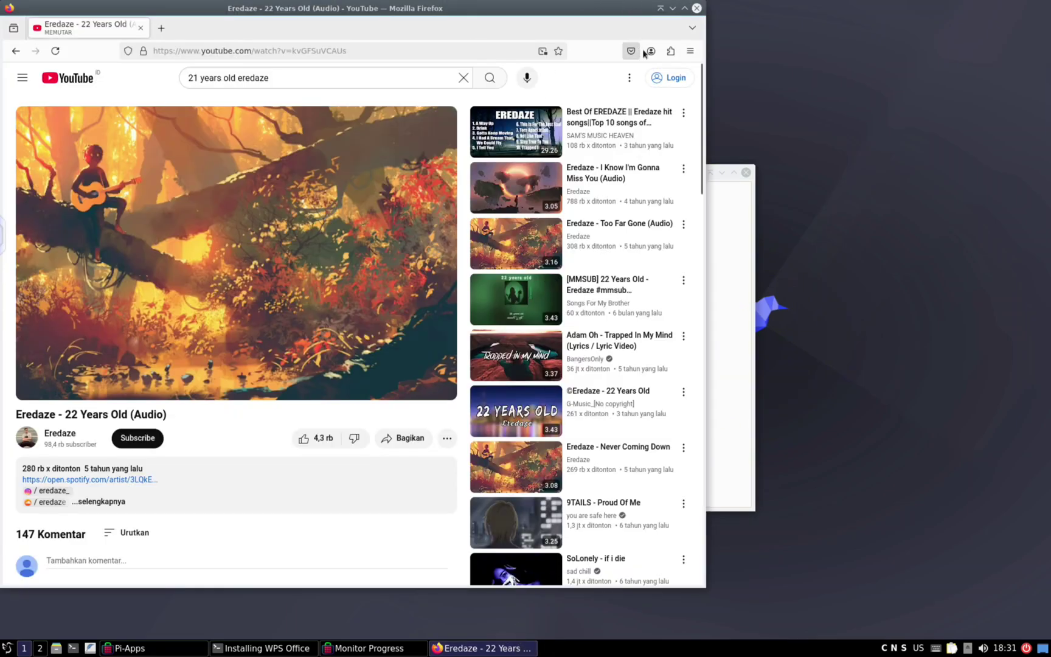
left_click(671, 52)
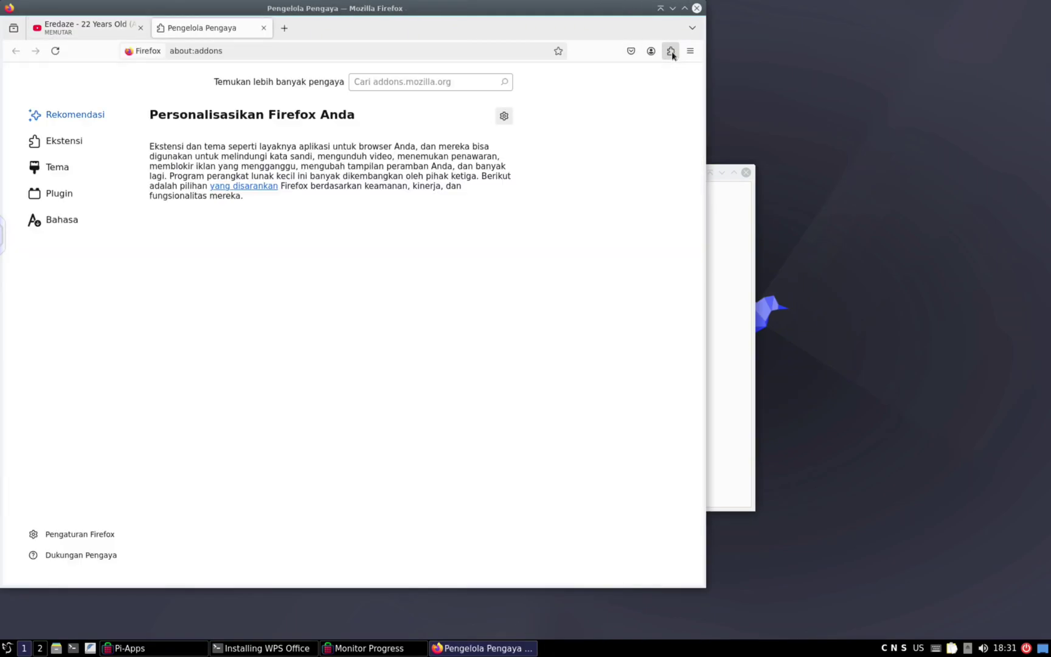
left_click(376, 85)
type("ads")
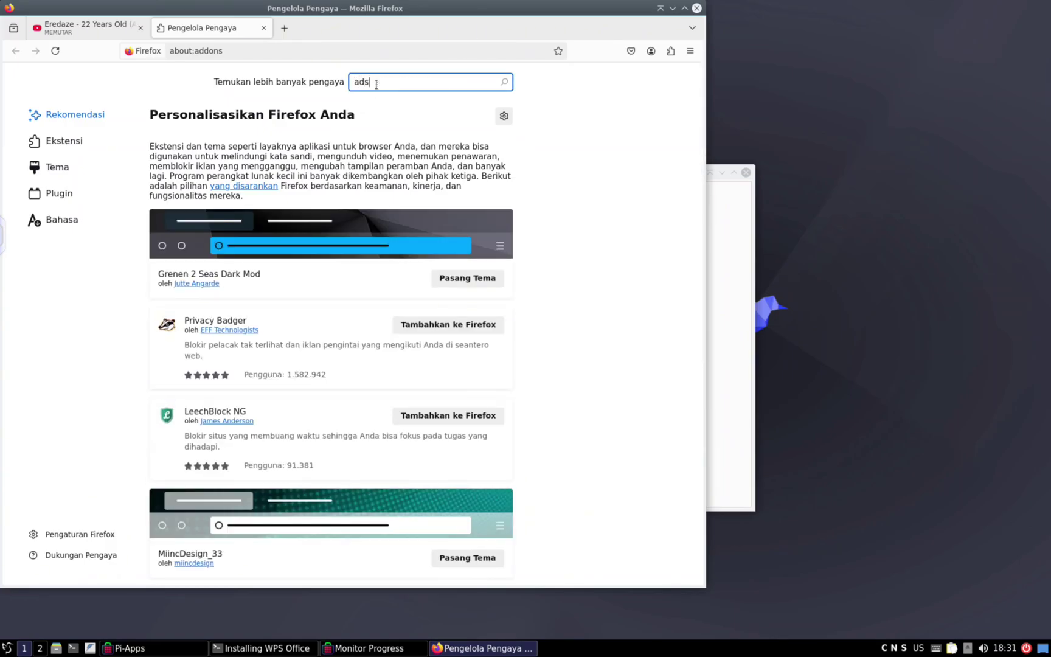
key("Return")
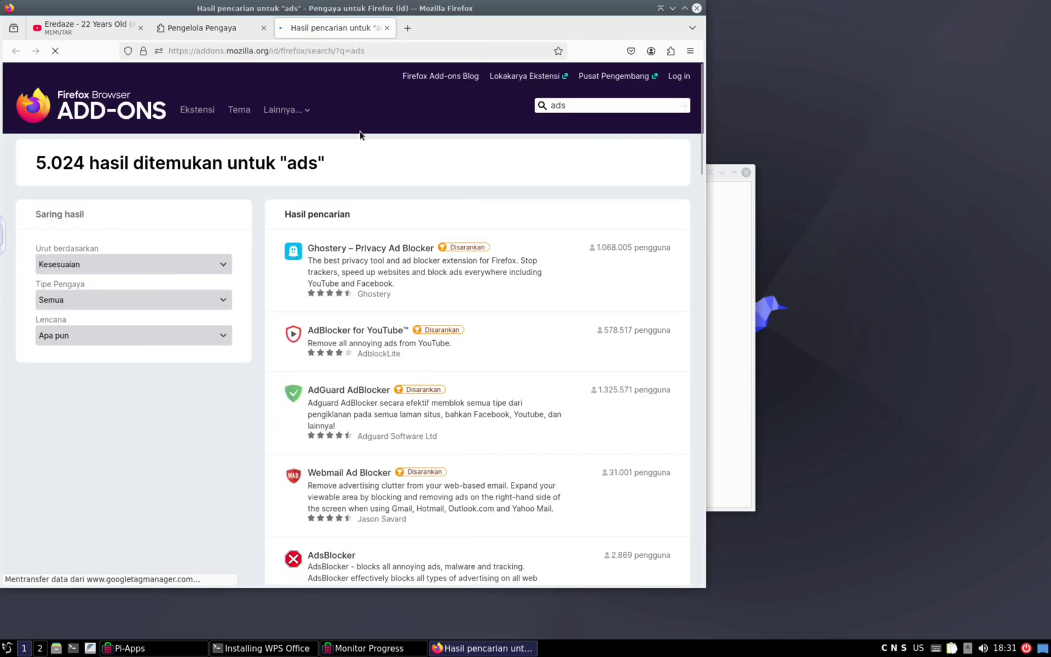
Install the AdBlocker for YouTube extension by AdblockLite and grant its requested permissions
left_click(377, 334)
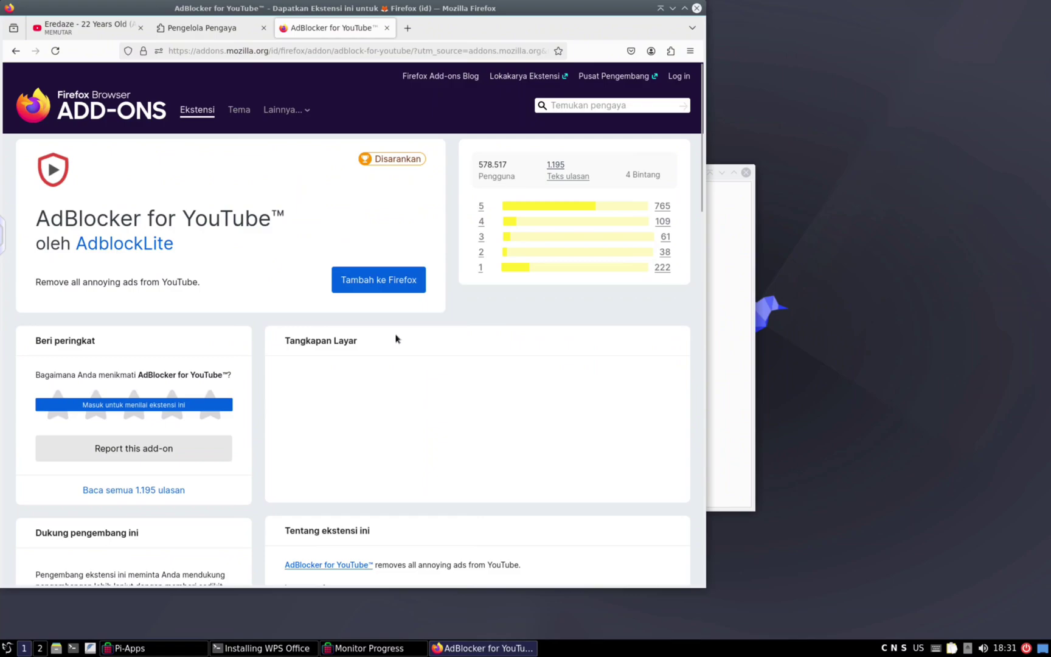
left_click(368, 287)
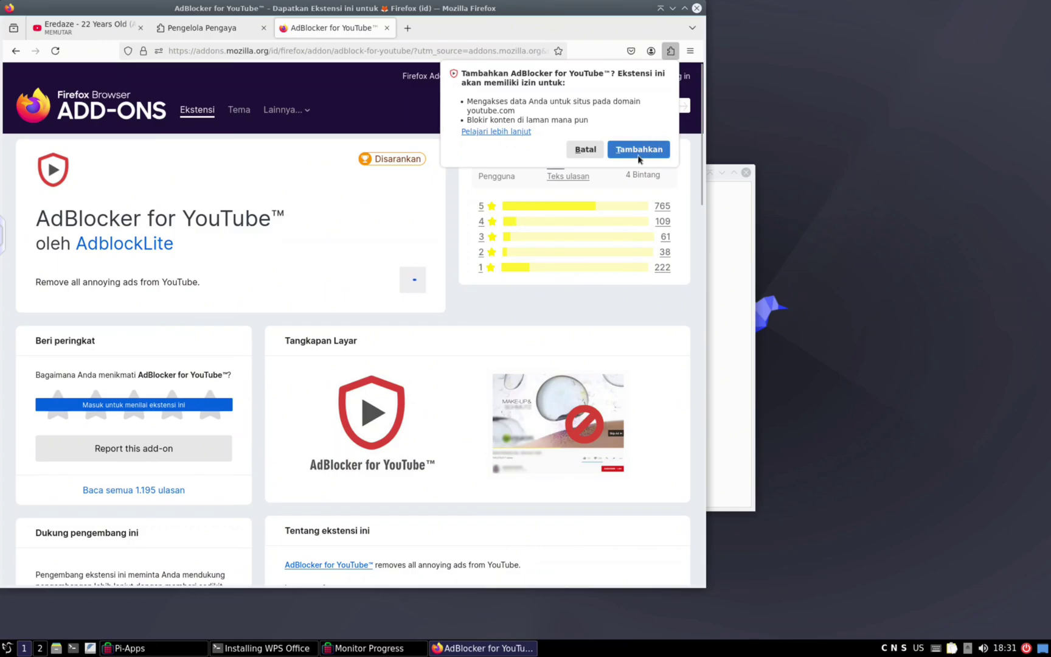
left_click(639, 150)
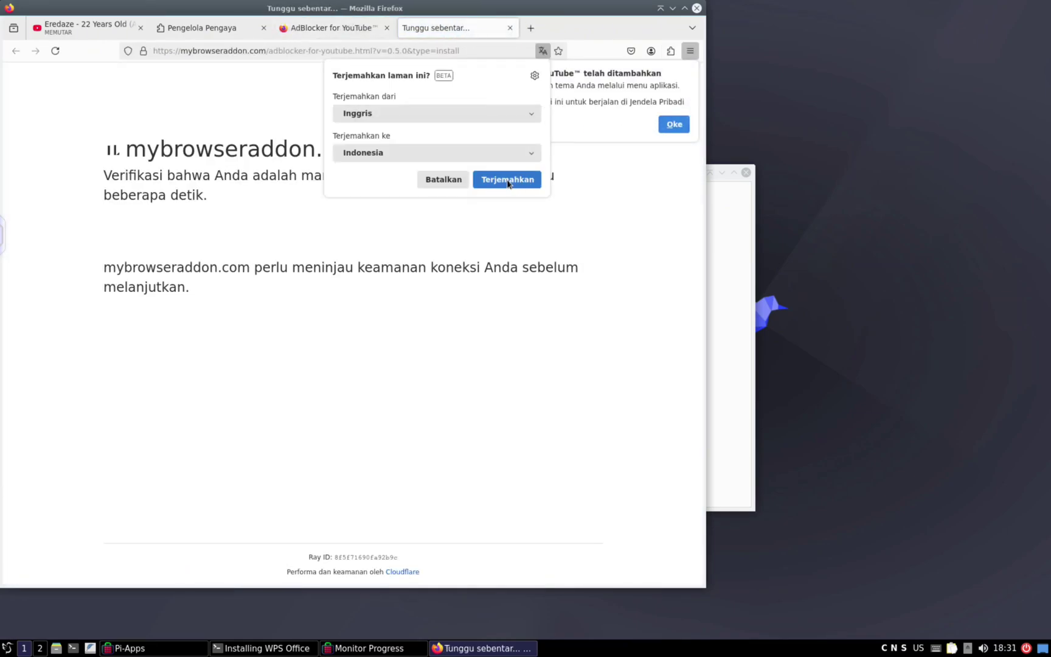
Dismiss the page translation offer and allow AdBlocker for YouTube to run in private windows
left_click(457, 179)
left_click(524, 99)
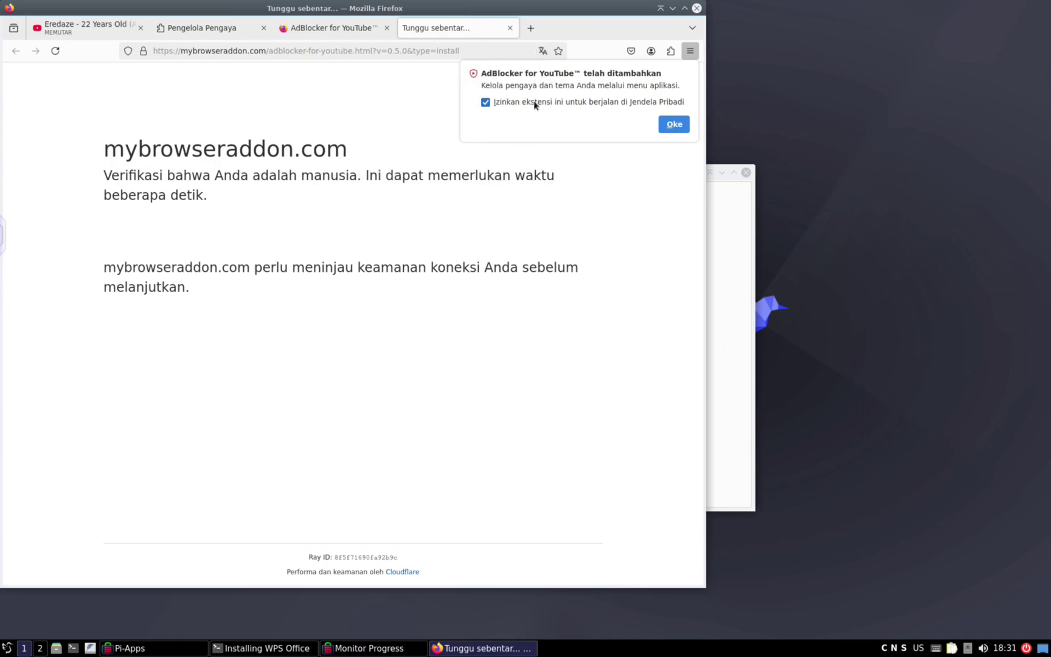
left_click(677, 127)
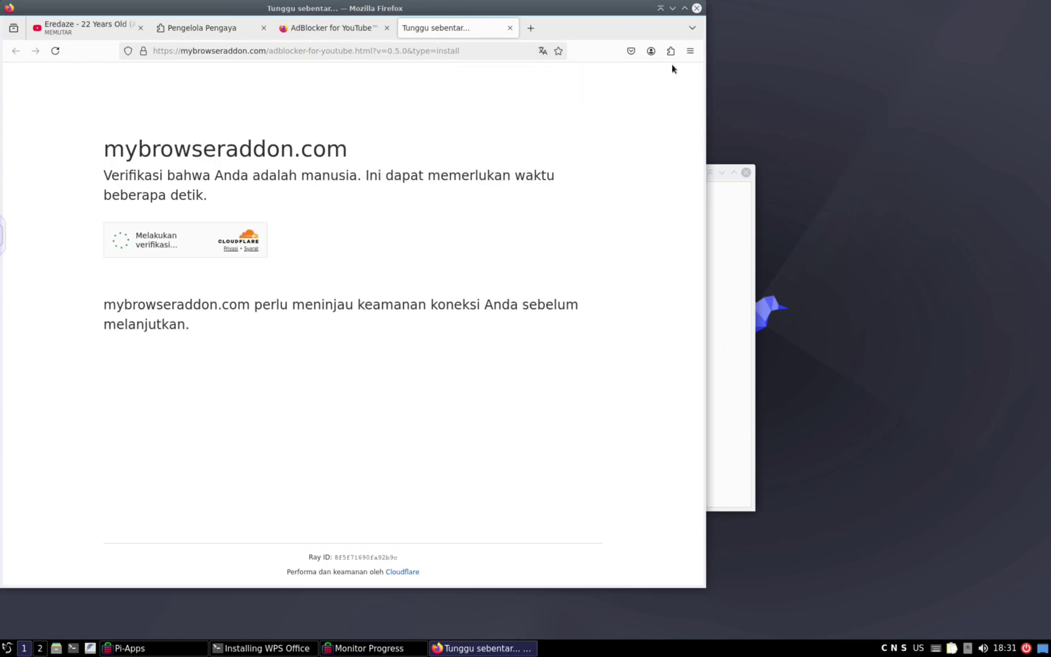
Manage the AdBlocker for YouTube extension: set automatic updates to Aktif and review its permissions
left_click(669, 54)
left_click(665, 106)
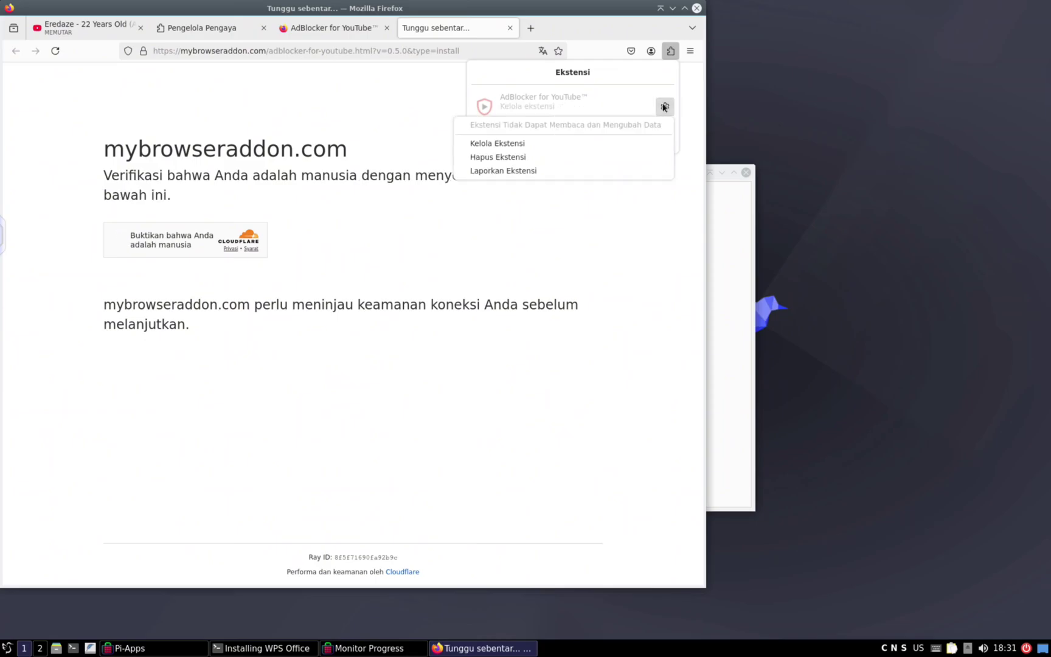
left_click(583, 143)
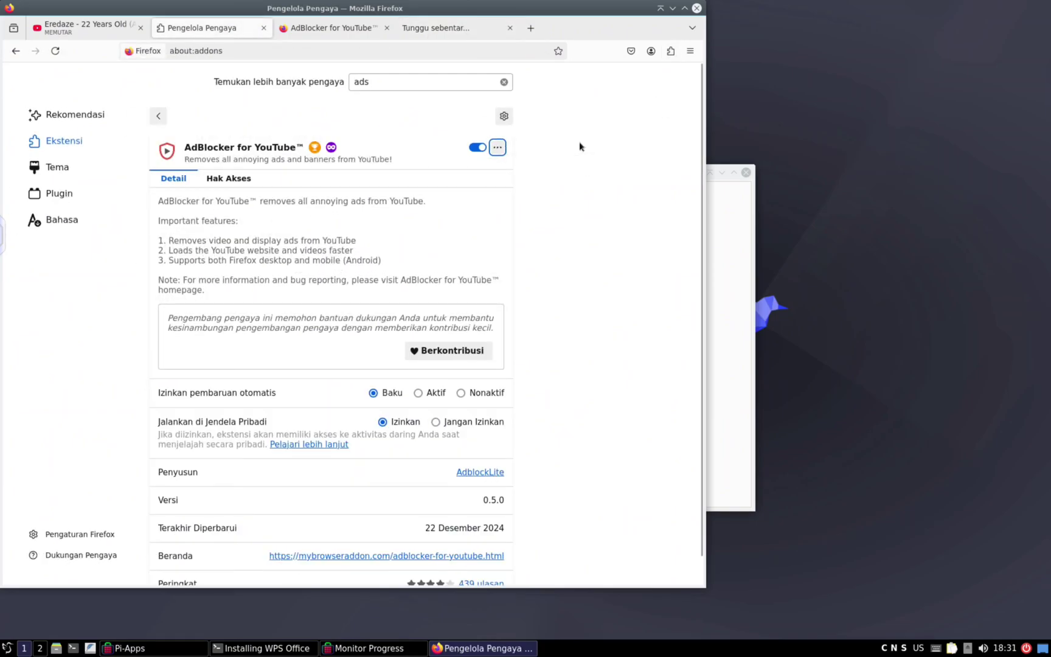
scroll(425, 299, "down", 1)
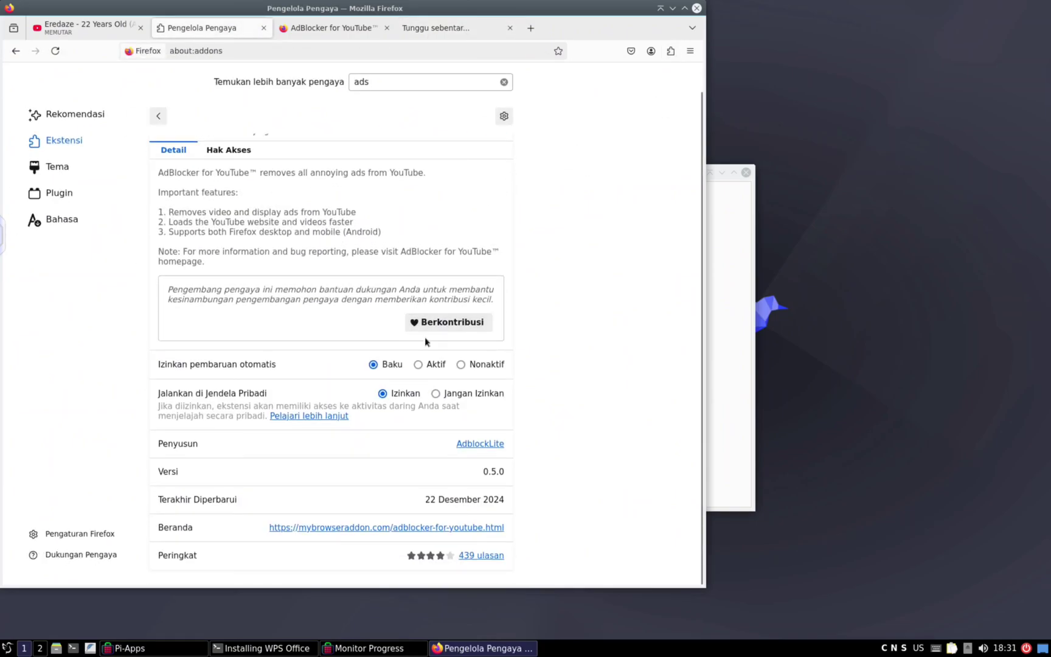
left_click(419, 366)
scroll(412, 309, "up", 1)
left_click(245, 184)
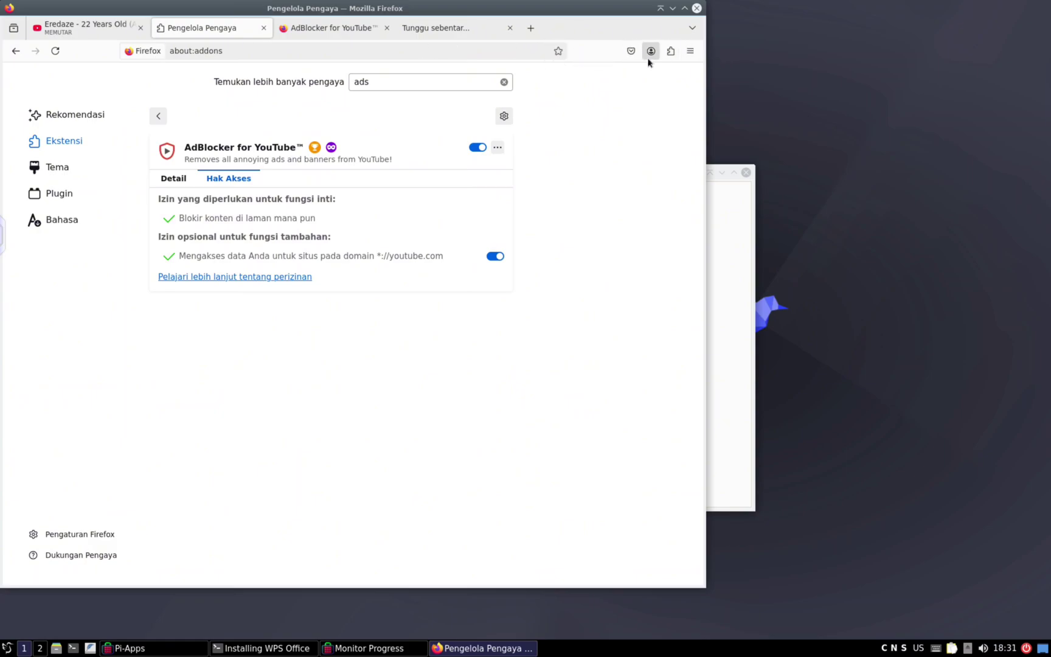
Check the AdBlocker for YouTube extension options and close the mybrowseraddon.com tab
left_click(671, 51)
right_click(585, 112)
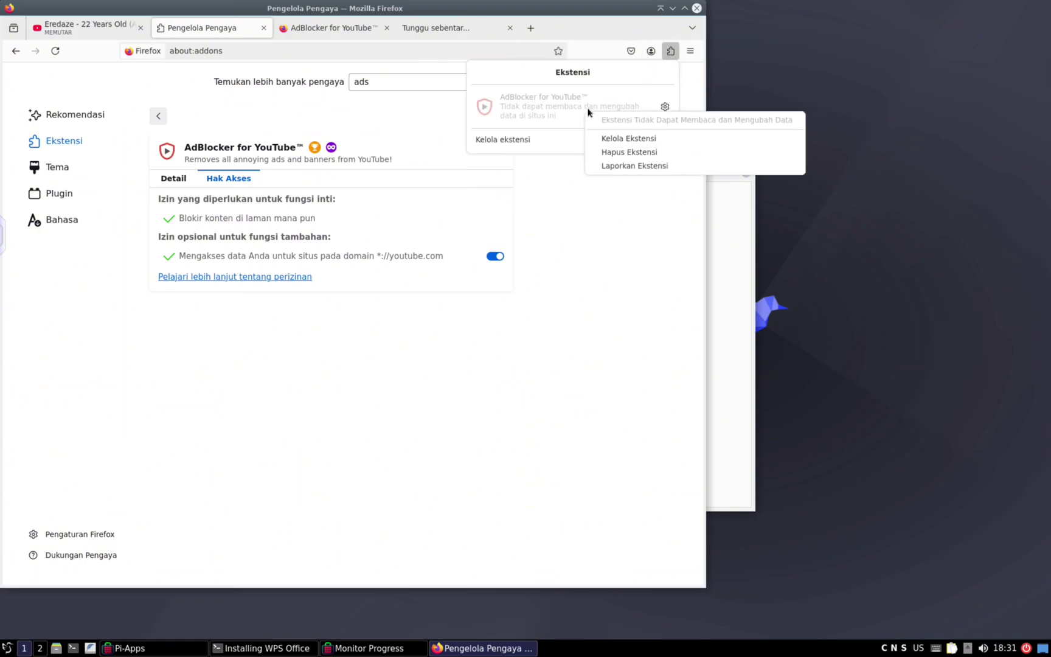
key("Escape")
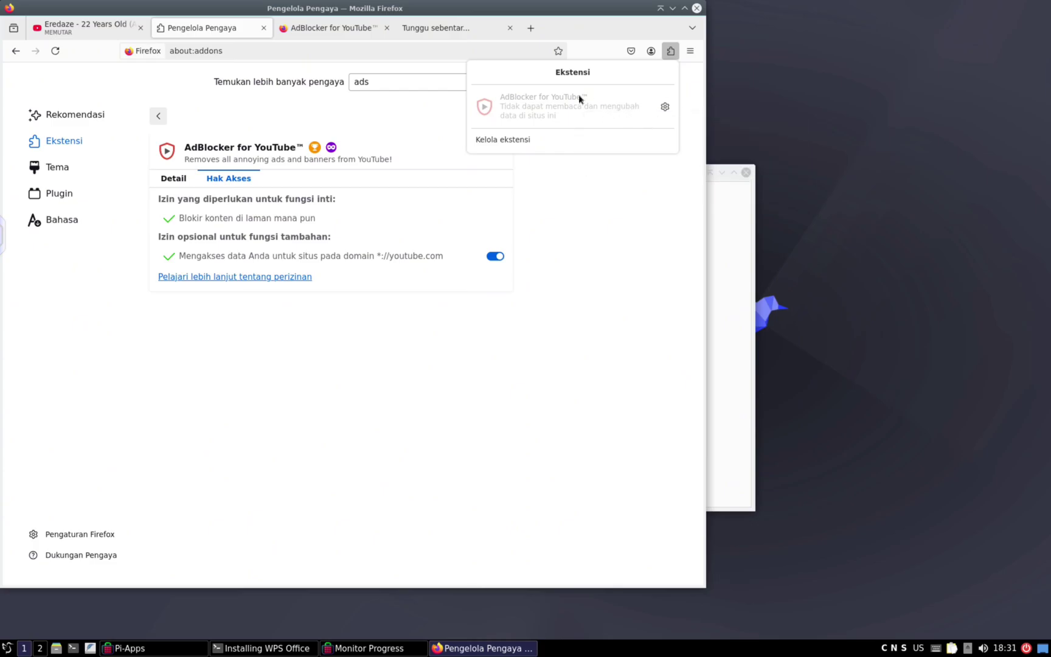
key("Escape")
left_click(499, 28)
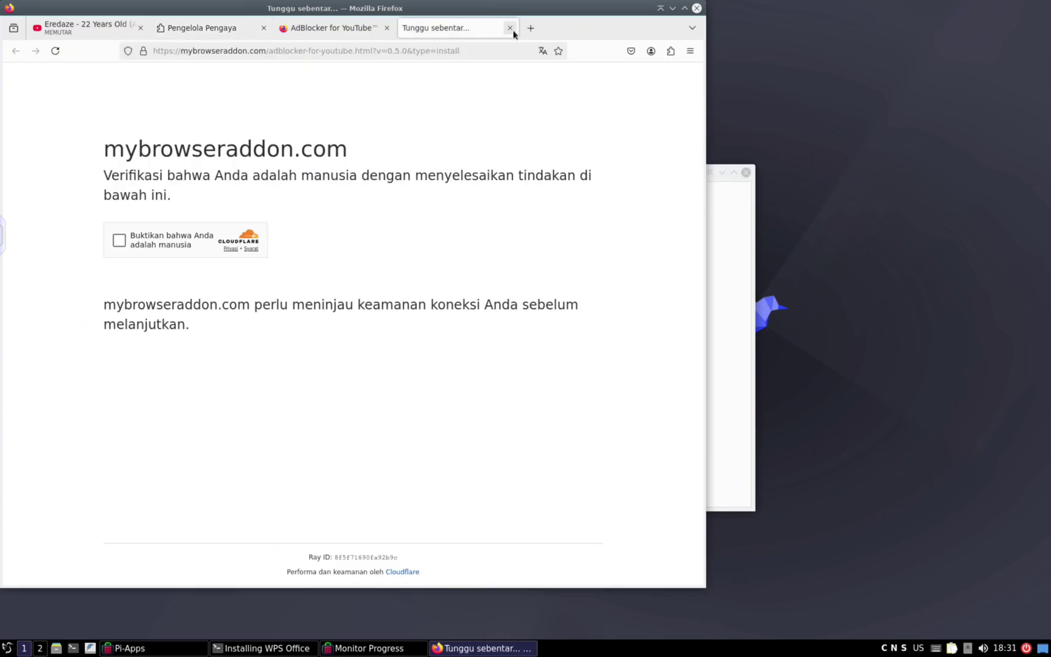
left_click(510, 28)
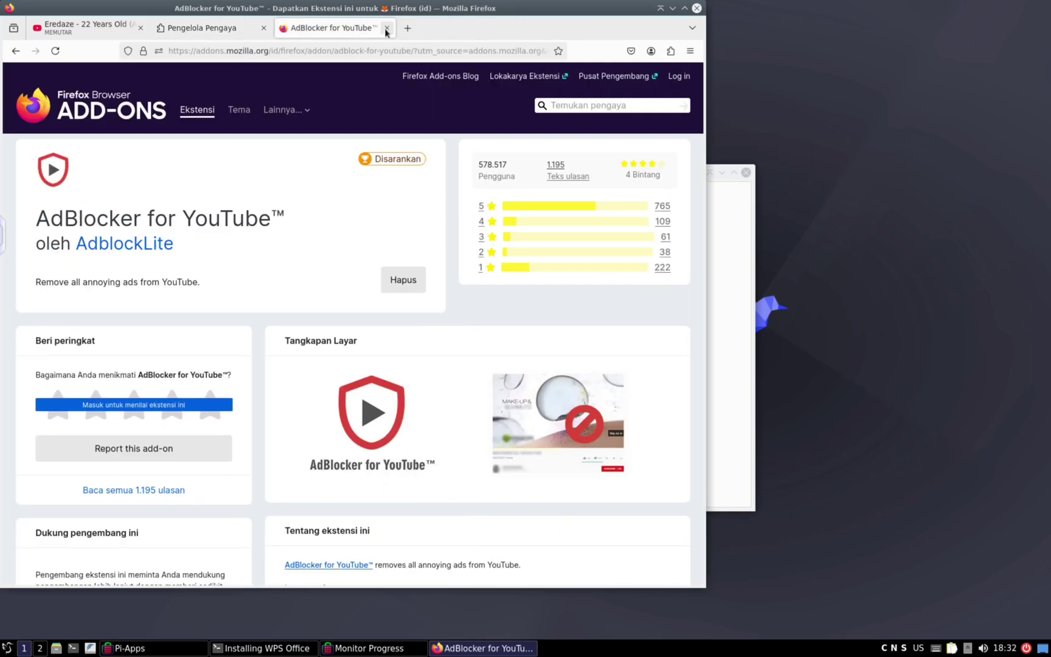
Search the Firefox Add-ons site for "fast load web"
left_click(598, 111)
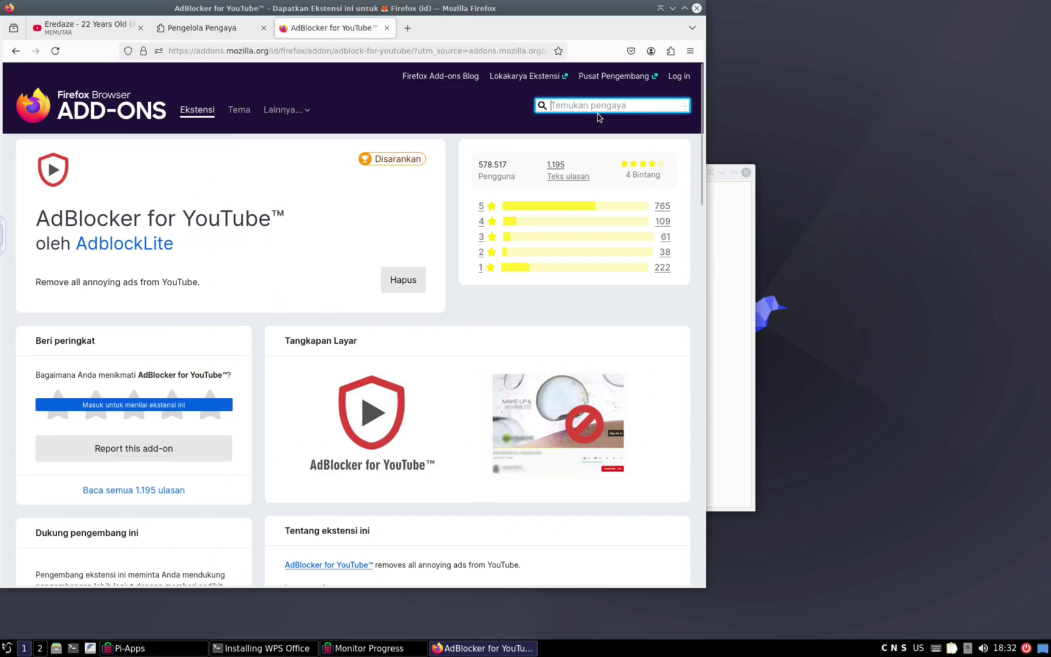
type("fast ")
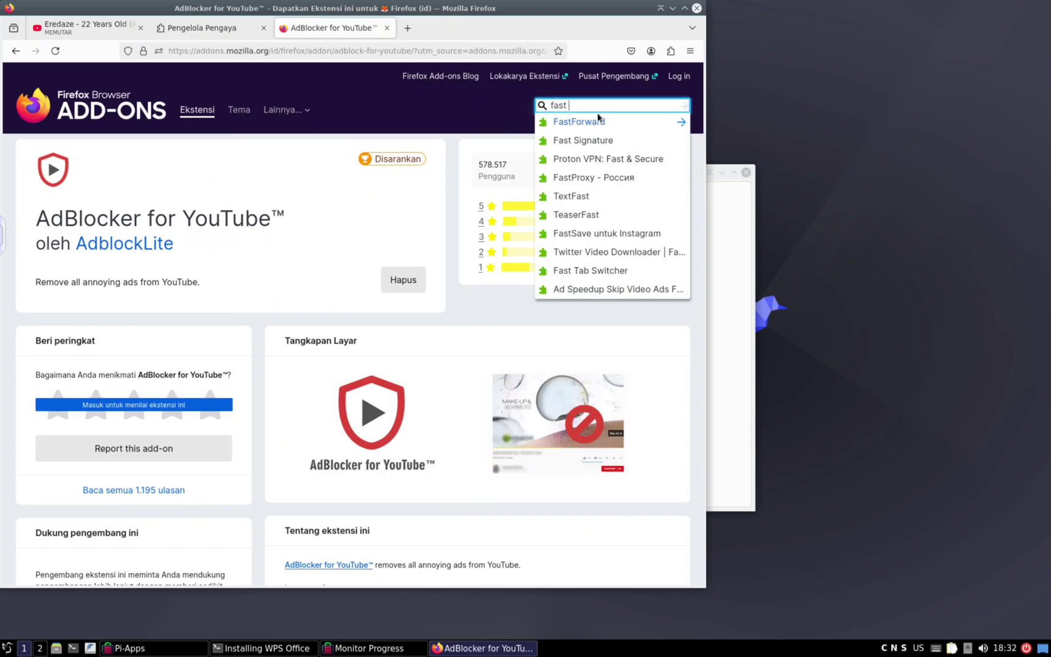
type("load")
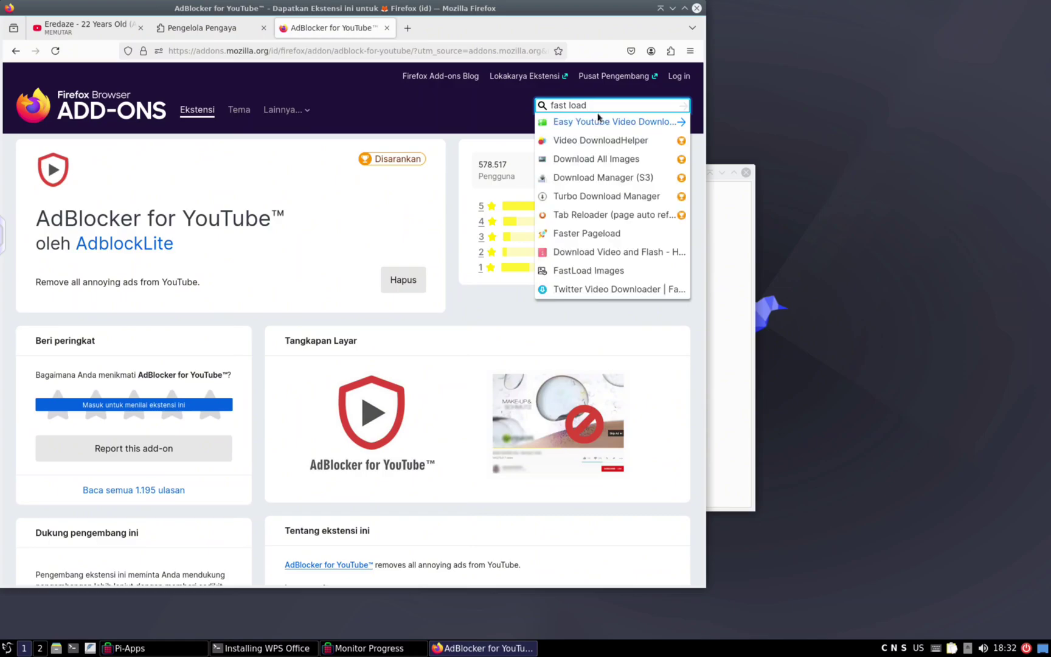
type(" web")
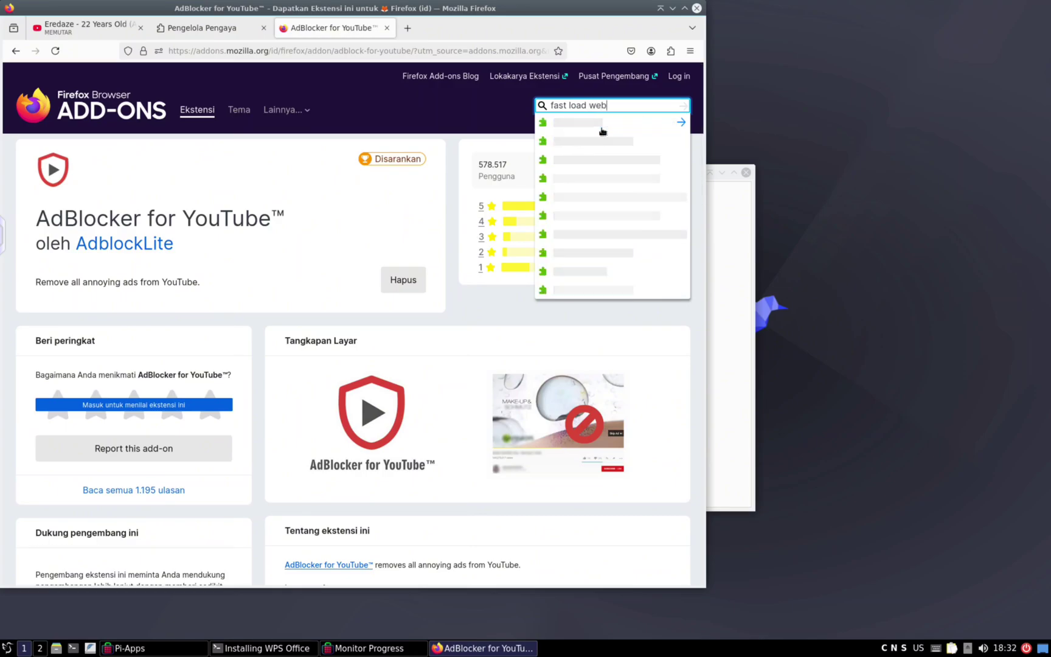
key("Return")
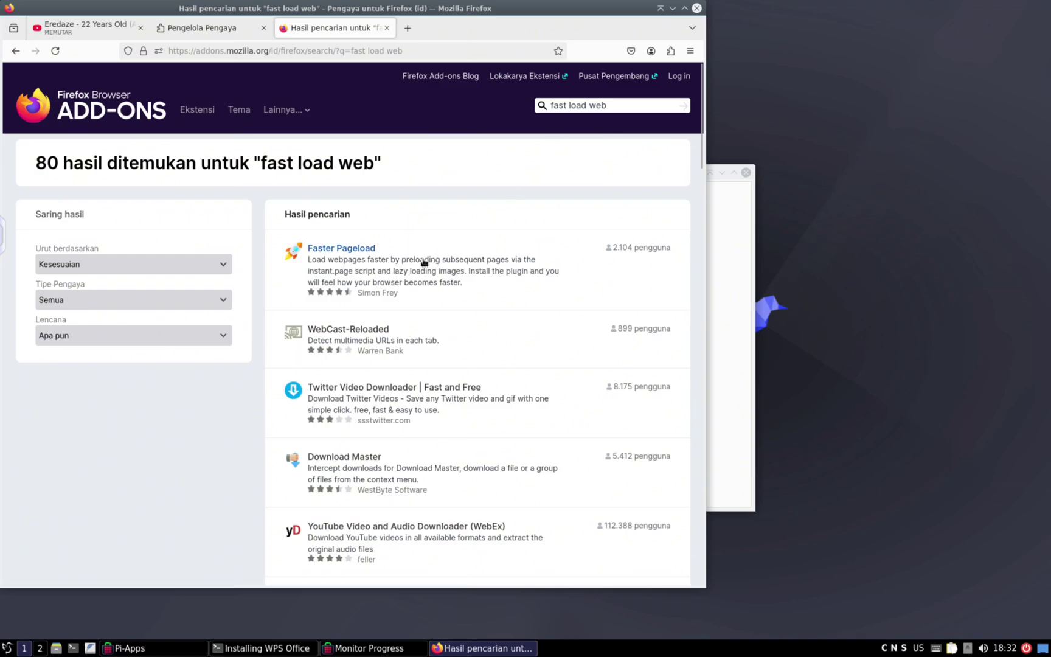
Install the Faster Pageload extension, granting its requested permission and leaving private window access off
left_click(346, 260)
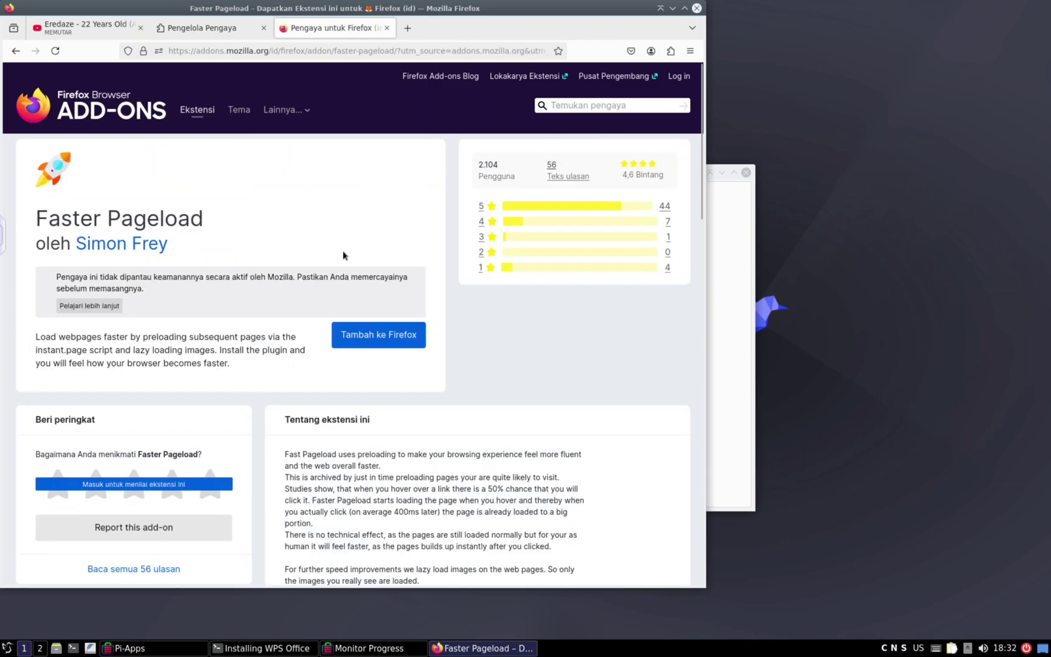
left_click(400, 334)
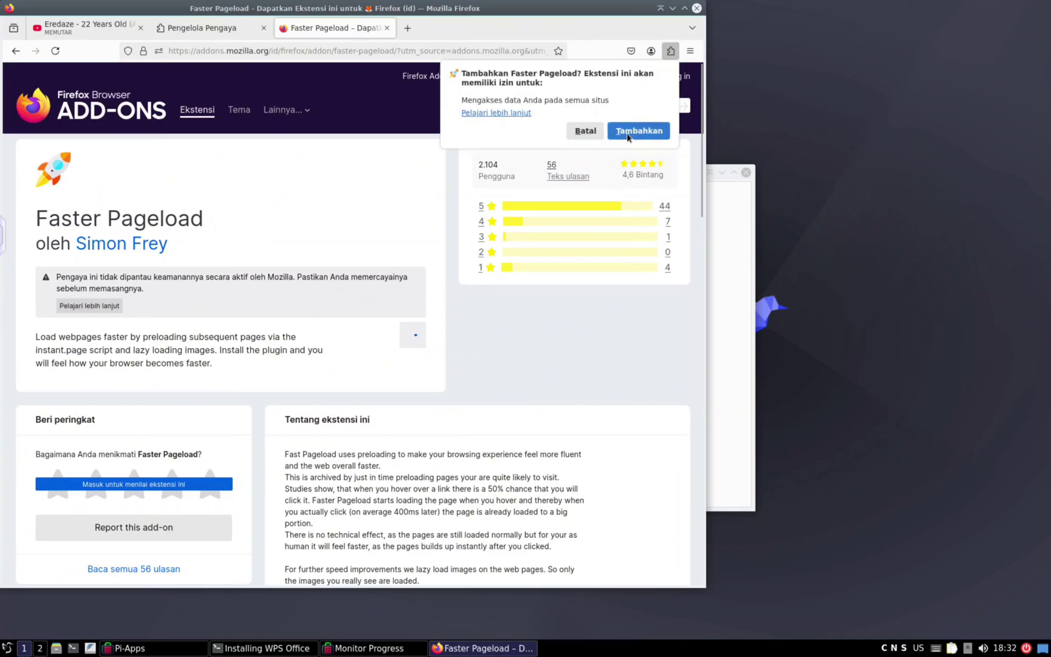
left_click(633, 133)
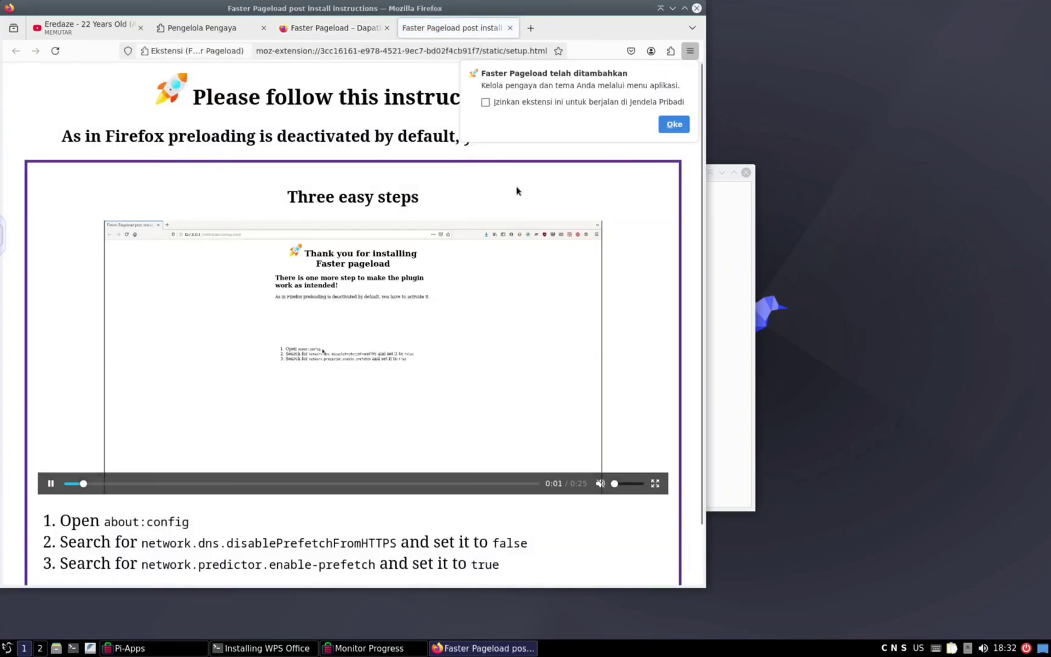
left_click(673, 126)
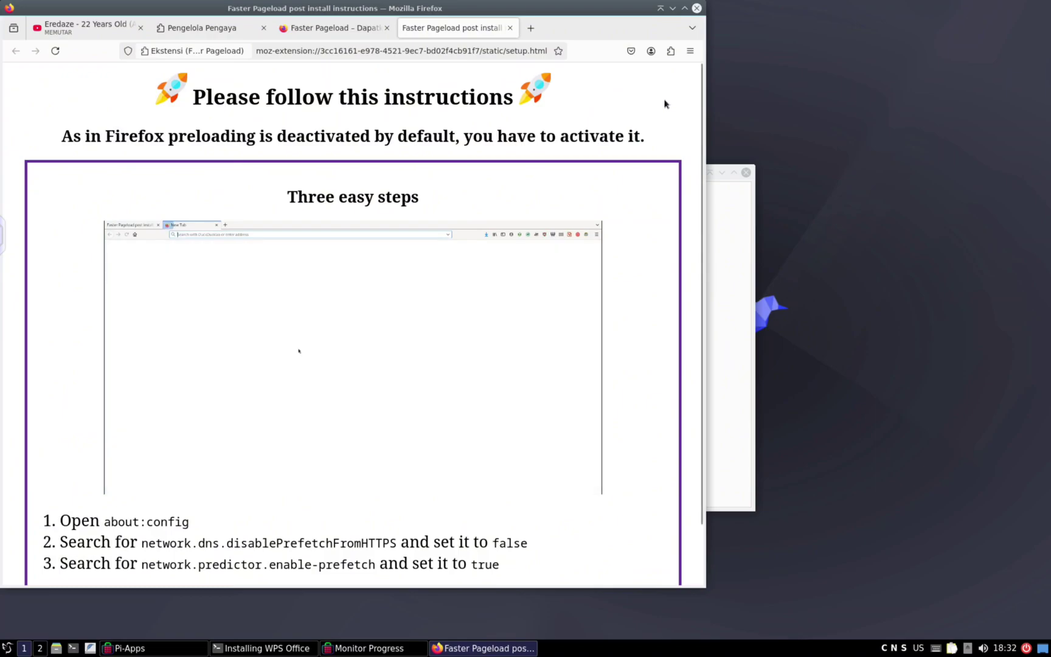
Manage Faster Pageload: allow it to run on restricted sites and review its permissions and preferences
left_click(671, 52)
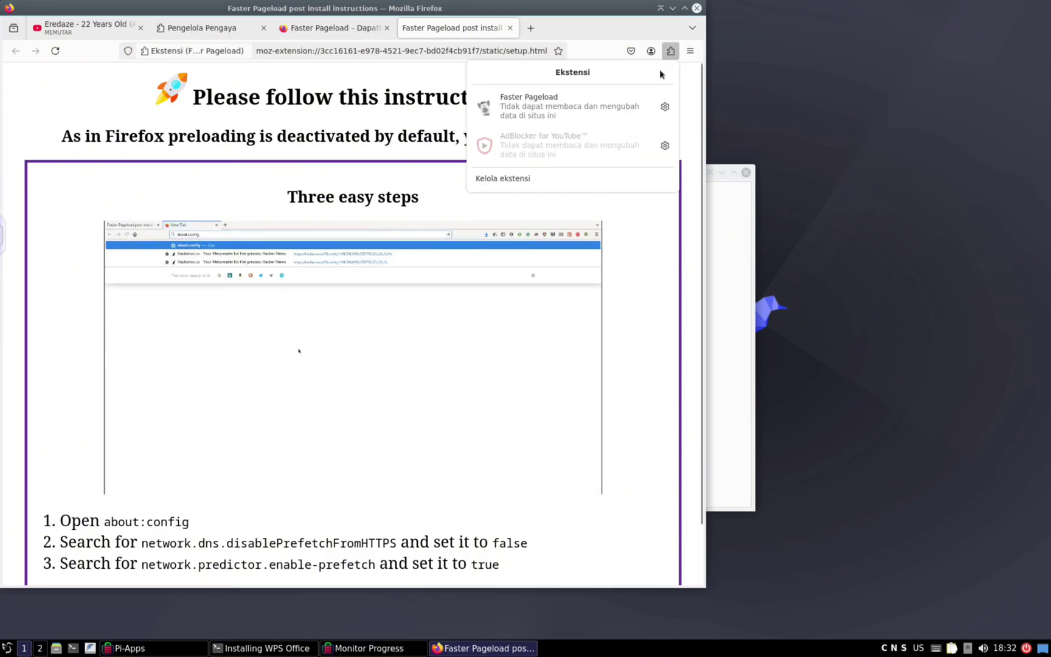
left_click(665, 107)
left_click(636, 143)
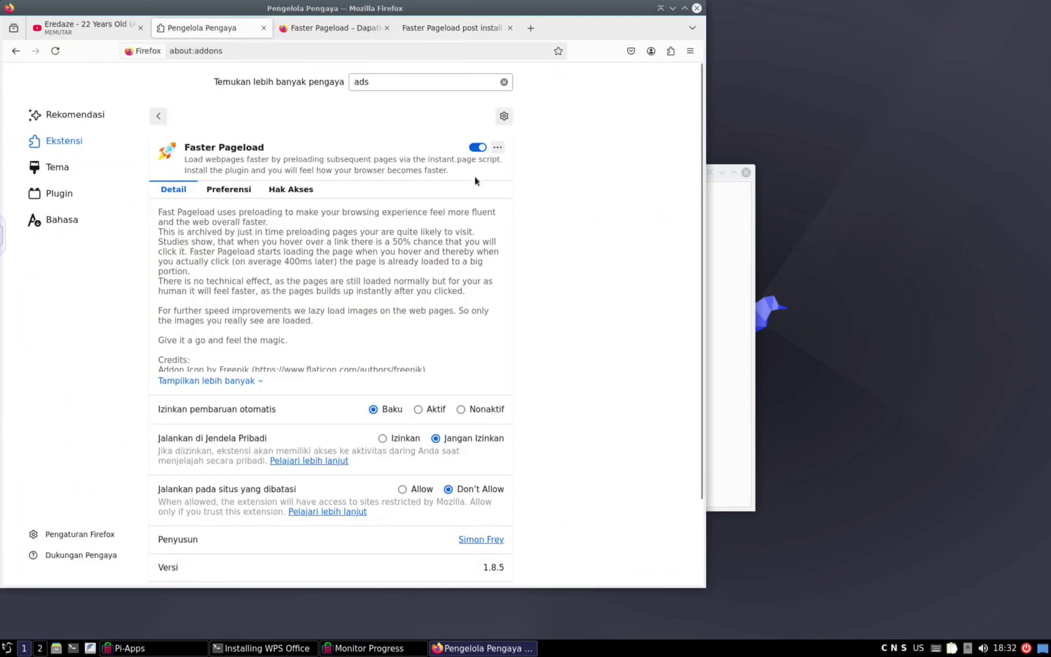
left_click(421, 488)
left_click(291, 189)
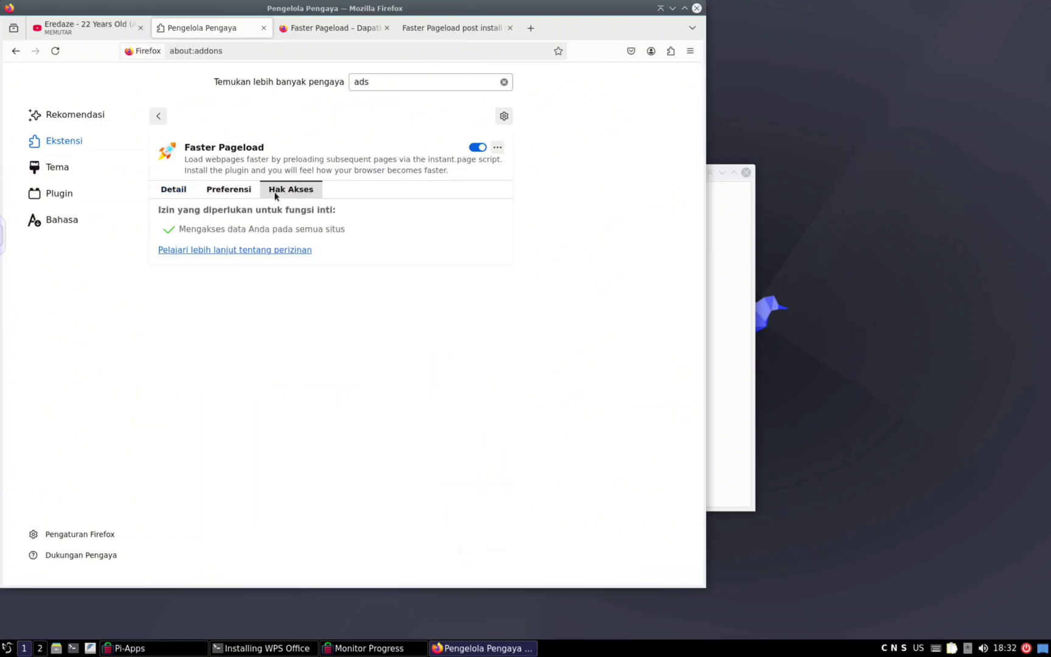
left_click(245, 192)
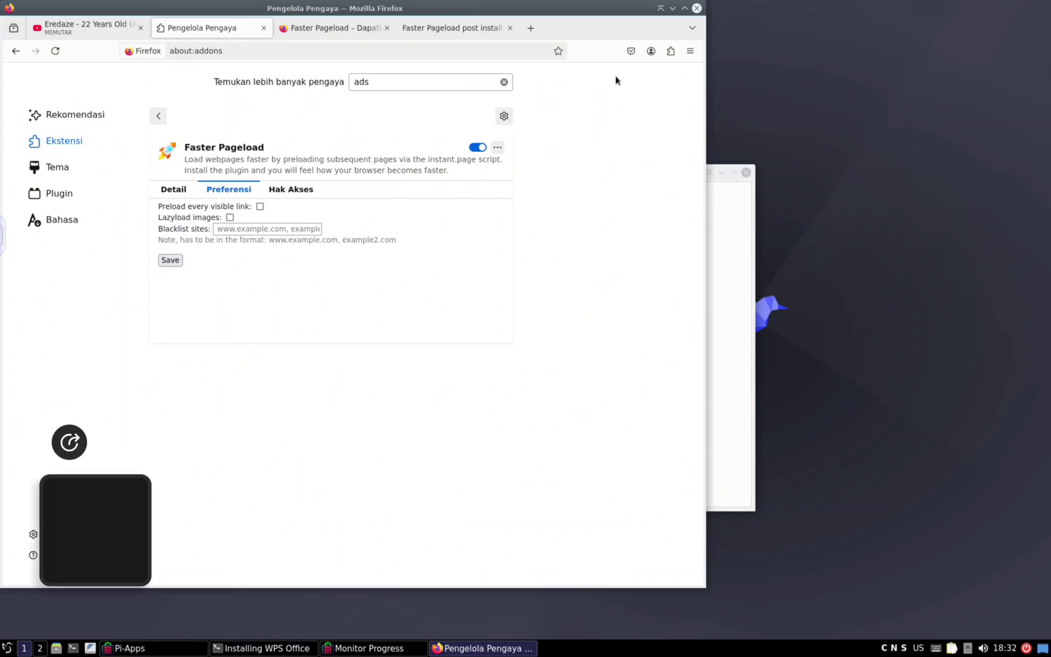
Return to the Faster Pageload add-on page and pin the extension to the Firefox toolbar
left_click(670, 50)
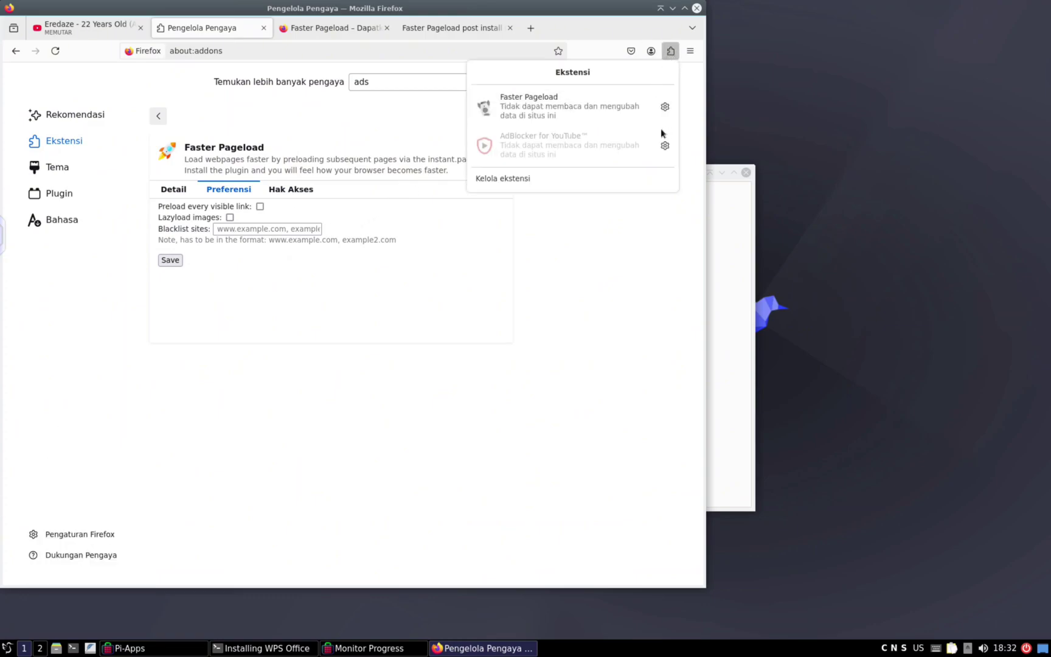
left_click(321, 35)
left_click(321, 35)
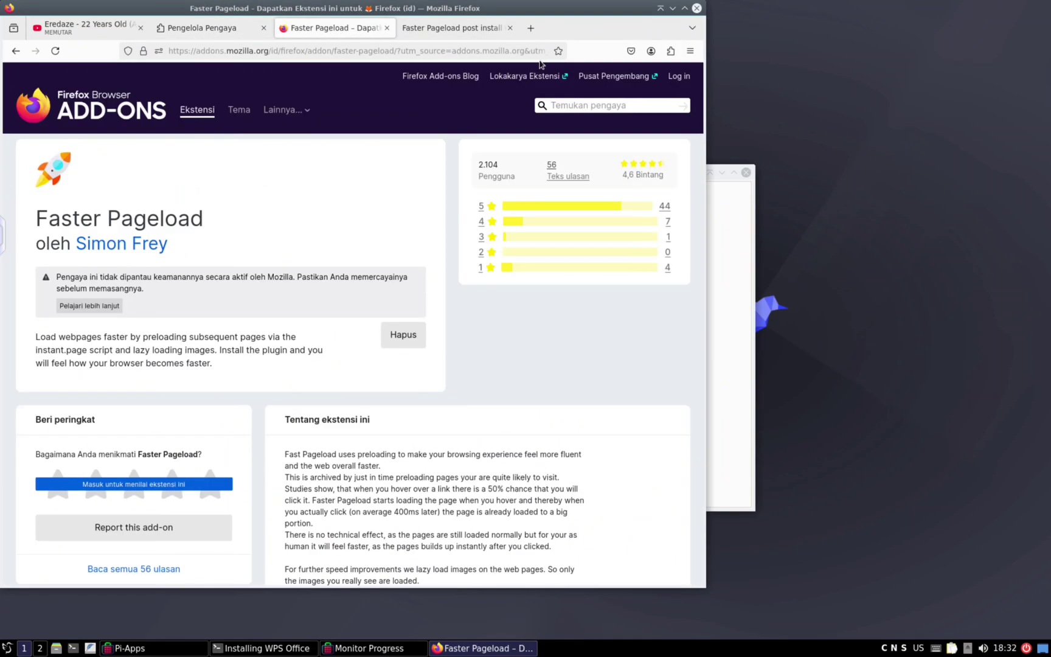
left_click(670, 52)
left_click(617, 113)
left_click(671, 51)
left_click(664, 107)
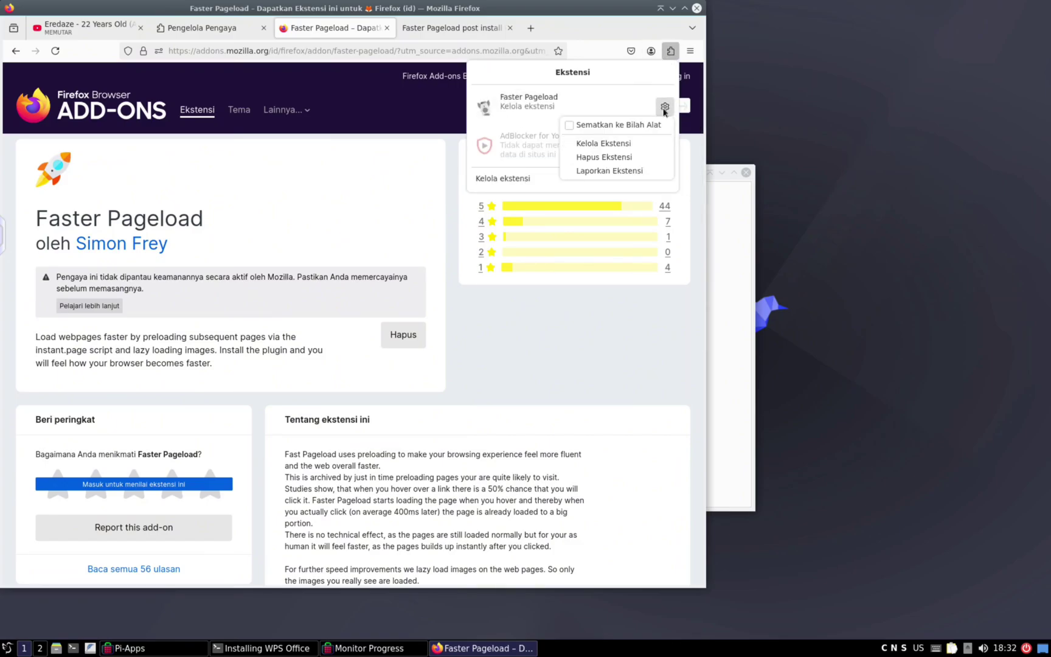
left_click(638, 127)
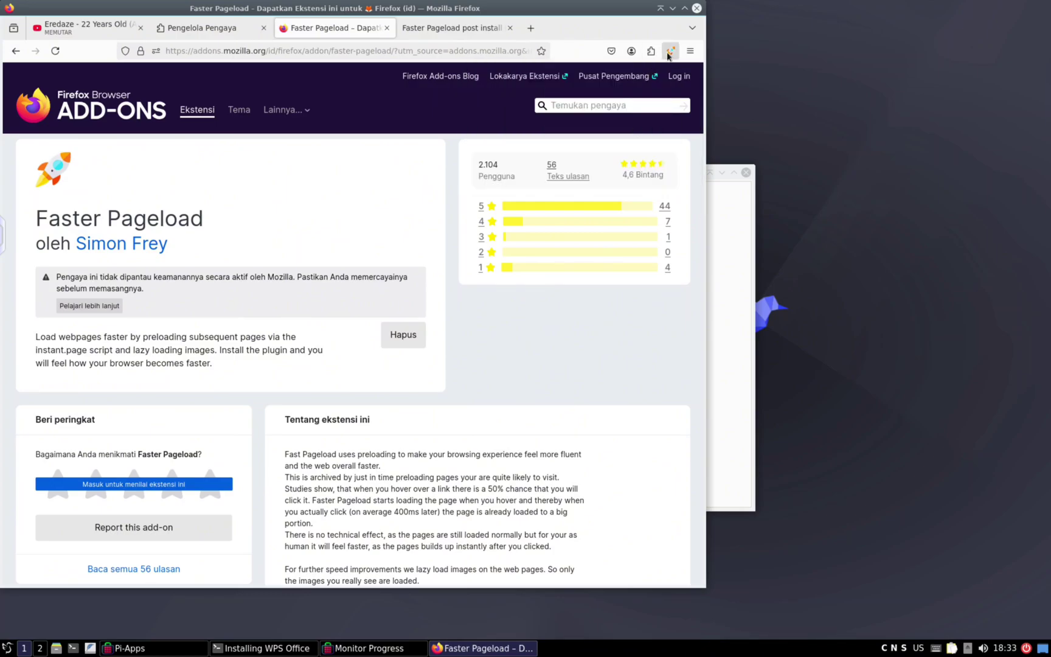
Check which management options AdBlocker for YouTube offers on the add-ons site
left_click(653, 53)
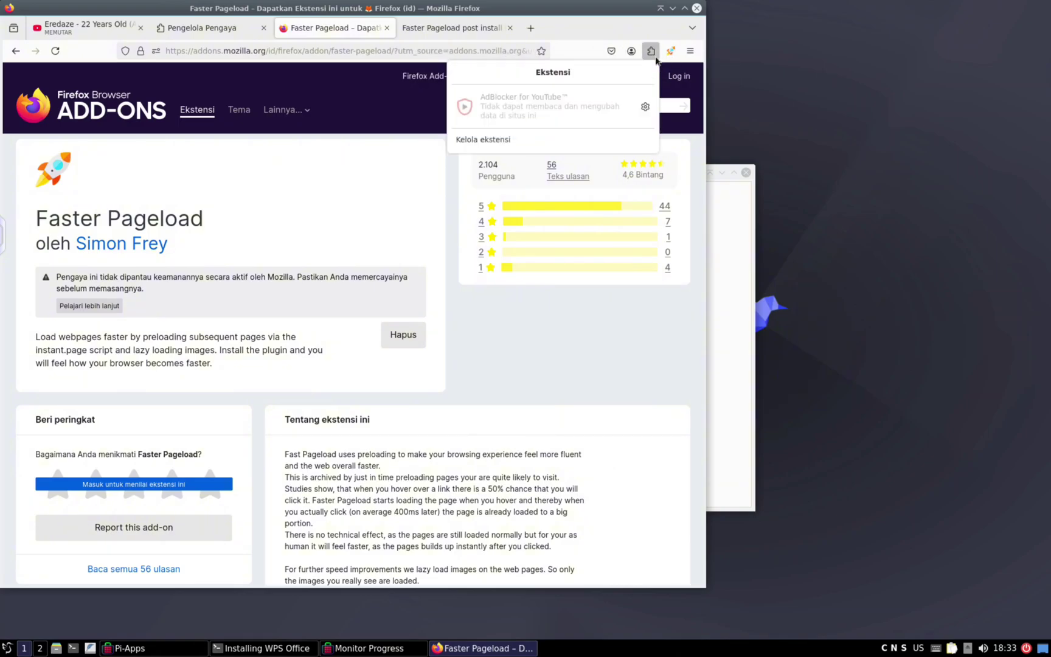
left_click(646, 107)
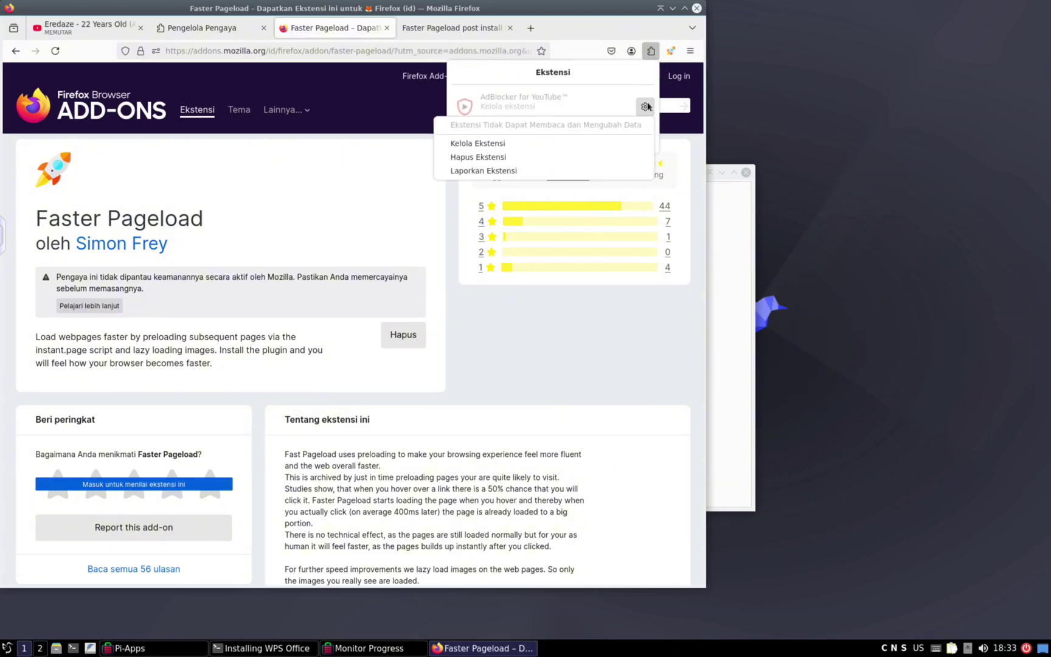
left_click(559, 343)
left_click(408, 182)
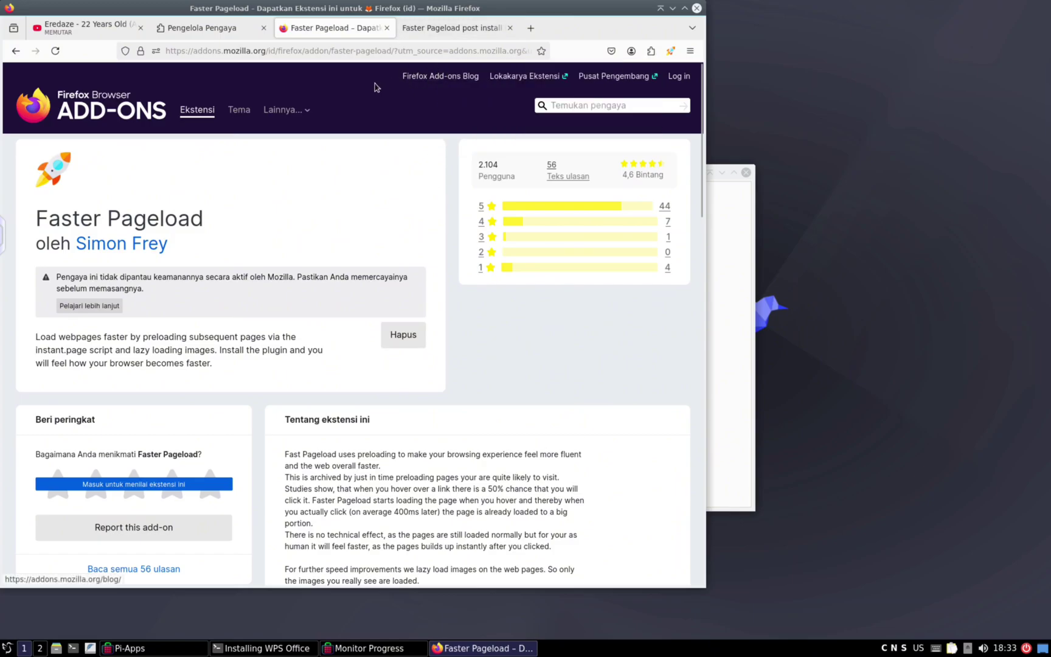
Browse the themes on the Firefox Add-ons site and install the recommended Dark Metall 1717 theme
left_click(238, 110)
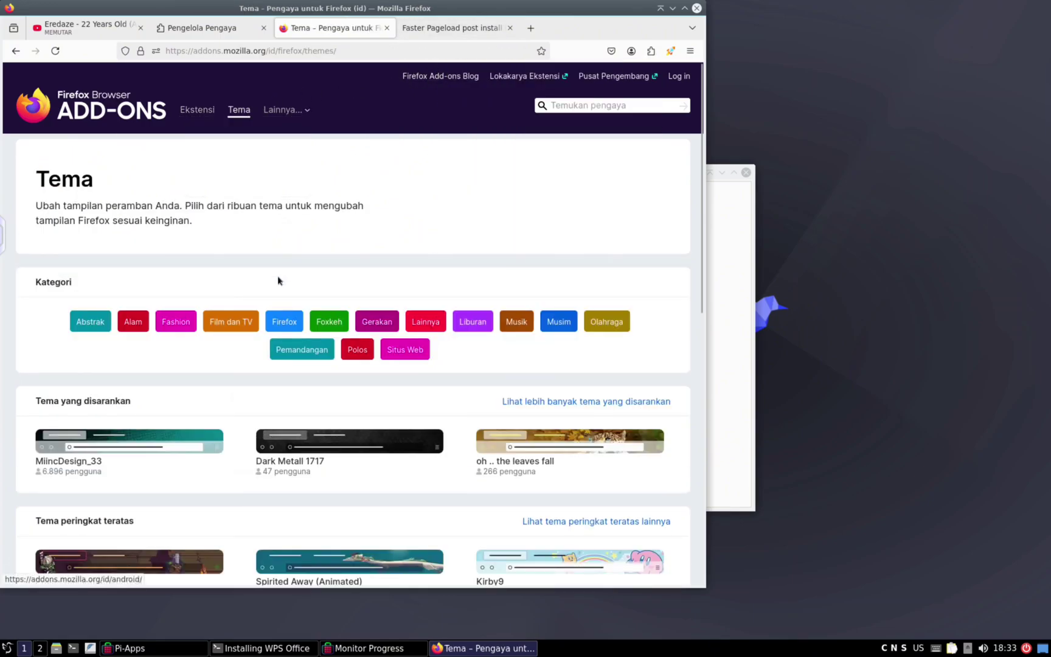
scroll(304, 329, "down", 3)
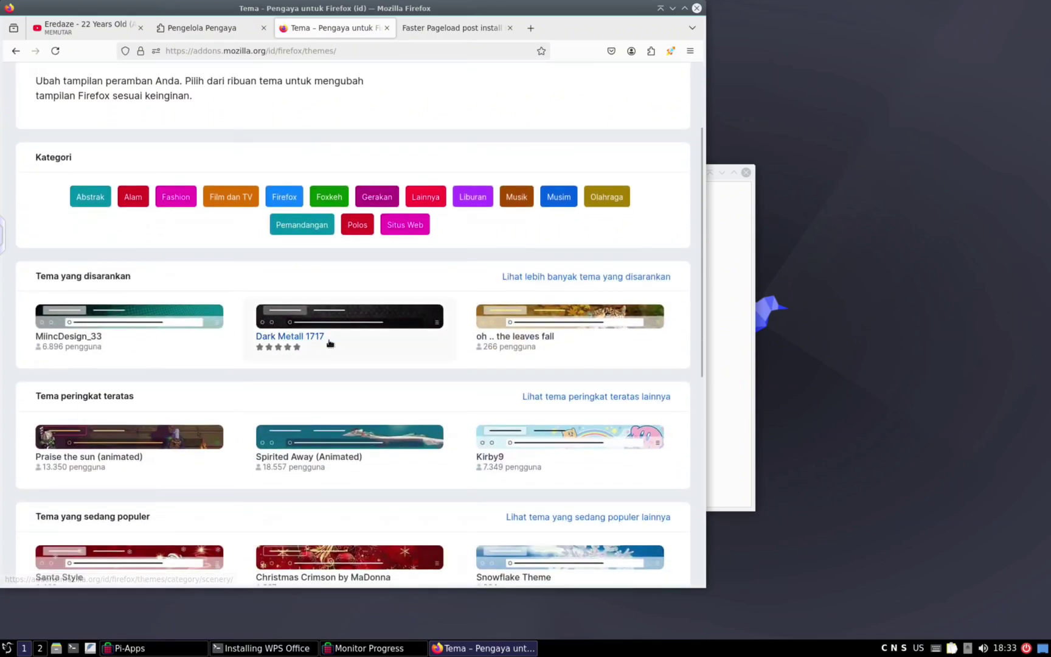
left_click(357, 316)
left_click(385, 316)
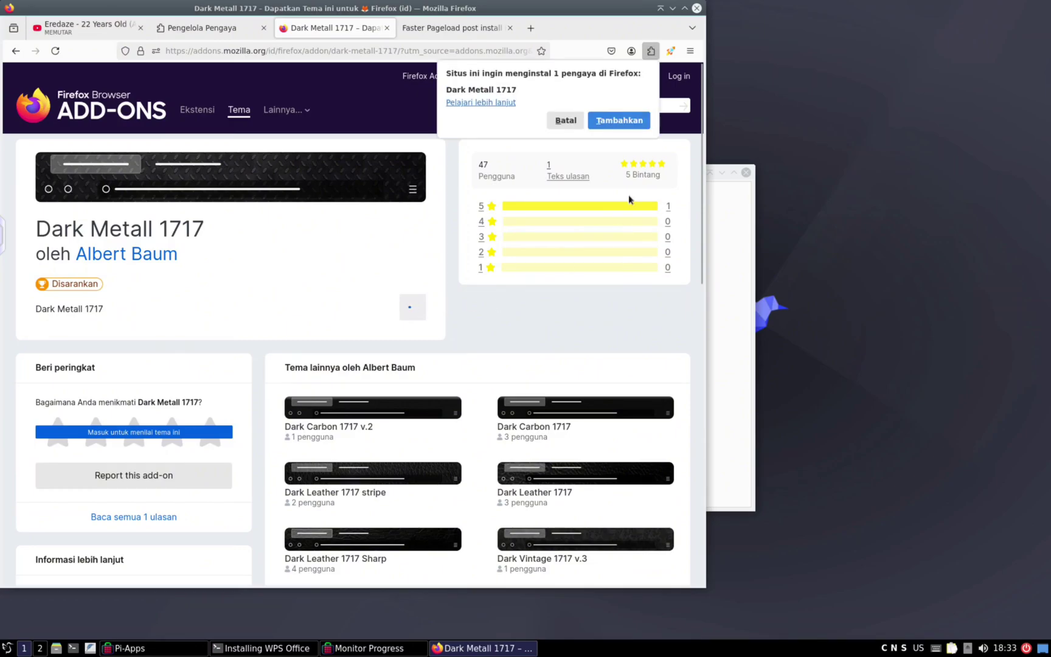
left_click(633, 120)
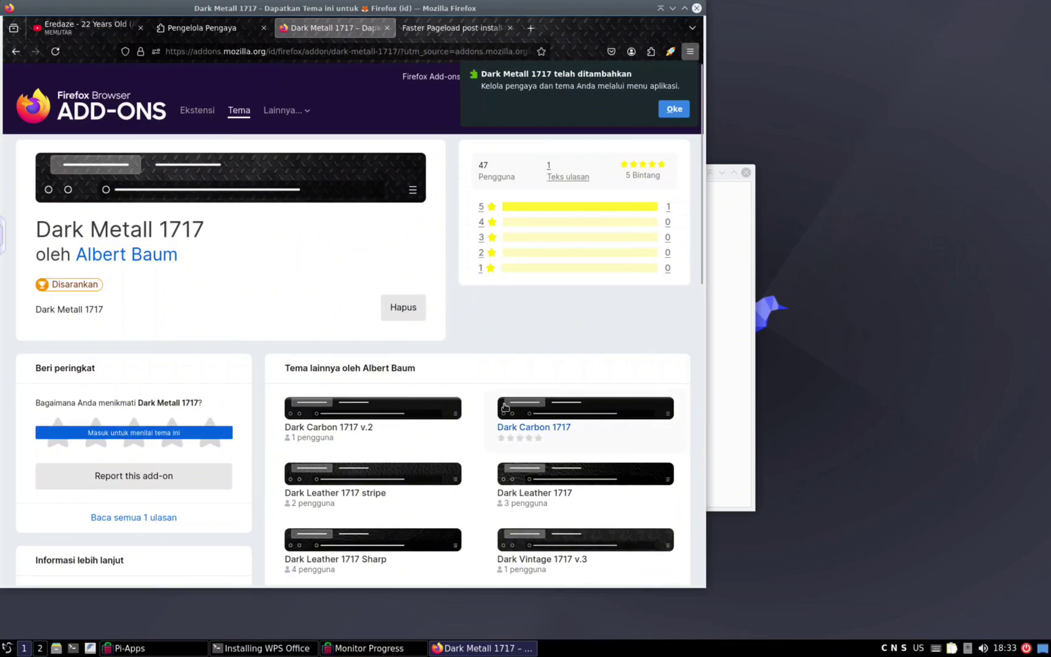
Install the Dark Carbon 1717 theme from the same artist's other themes
left_click(526, 425)
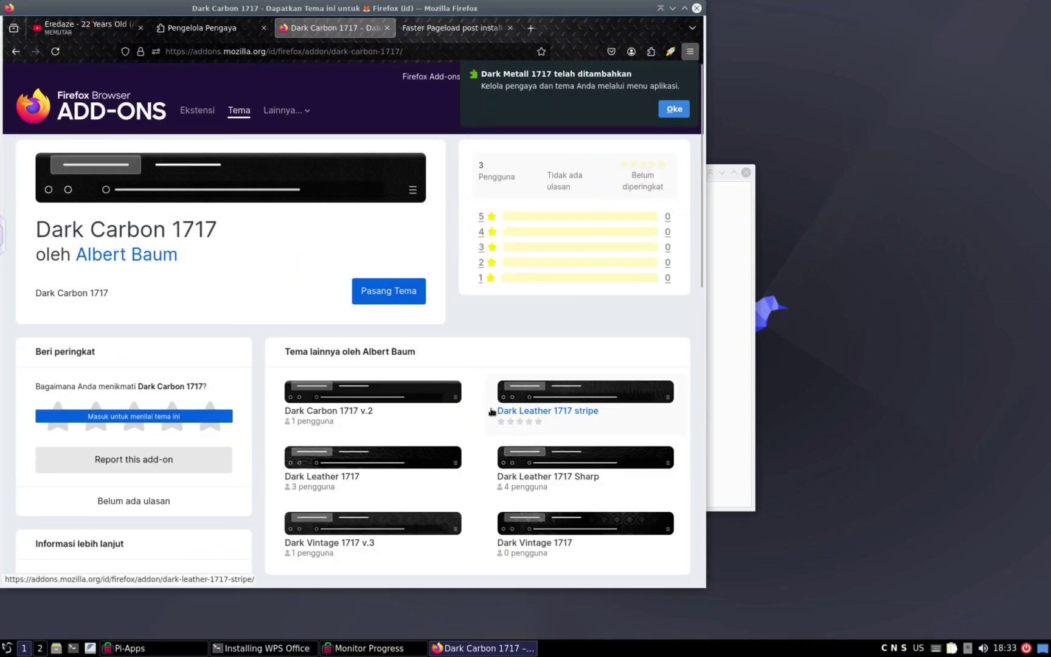
left_click(374, 293)
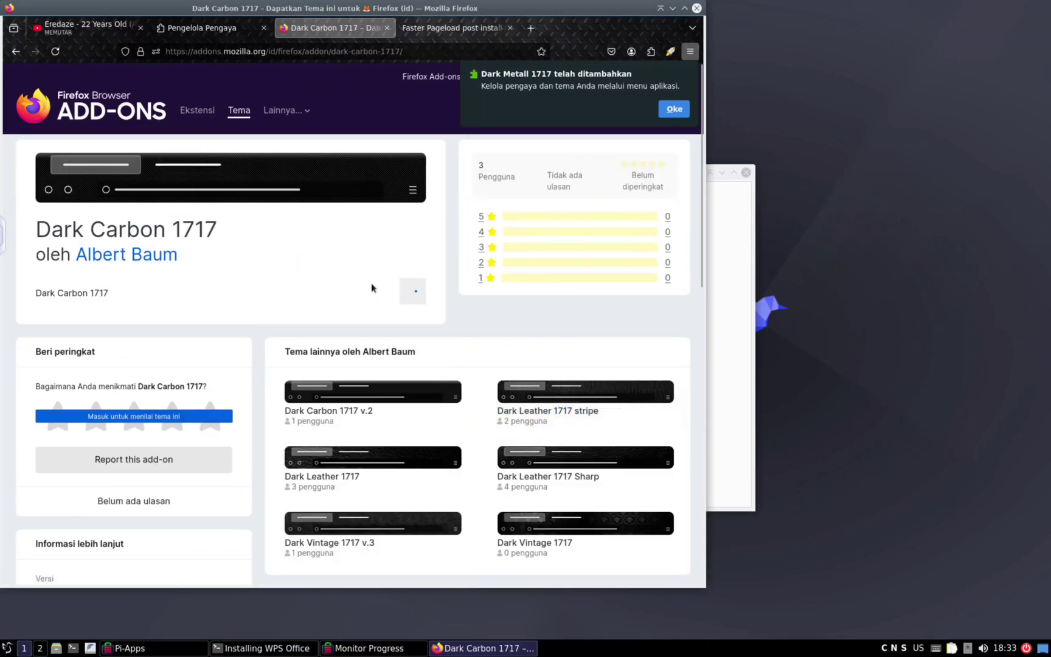
left_click(608, 122)
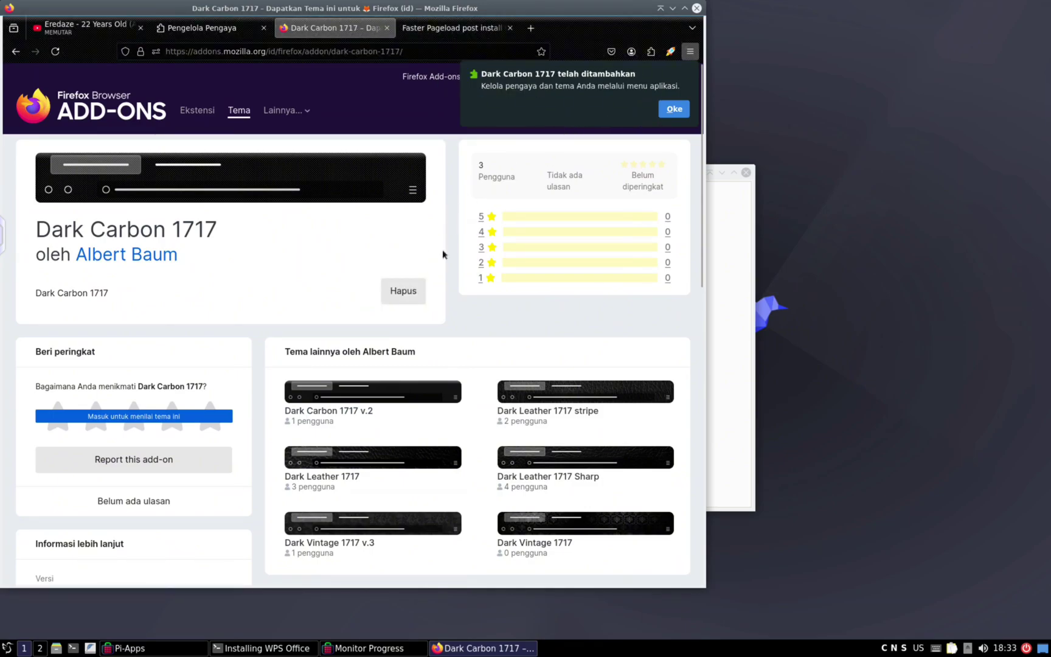
Open the theme artist's profile and install the Dark Leather 1717 stripe theme
left_click(158, 256)
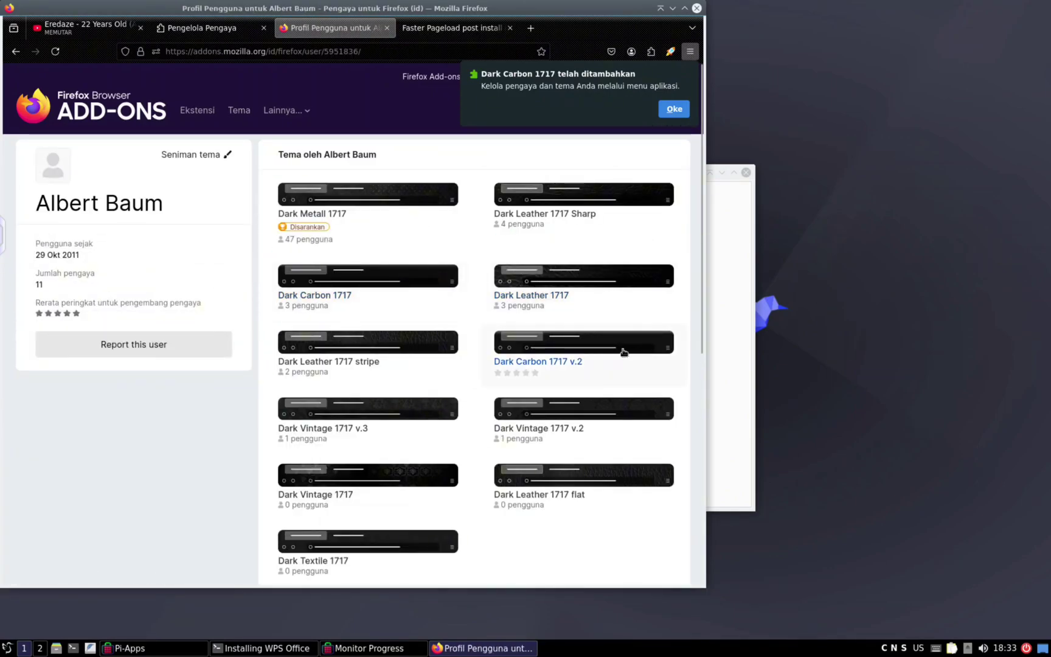
left_click(406, 346)
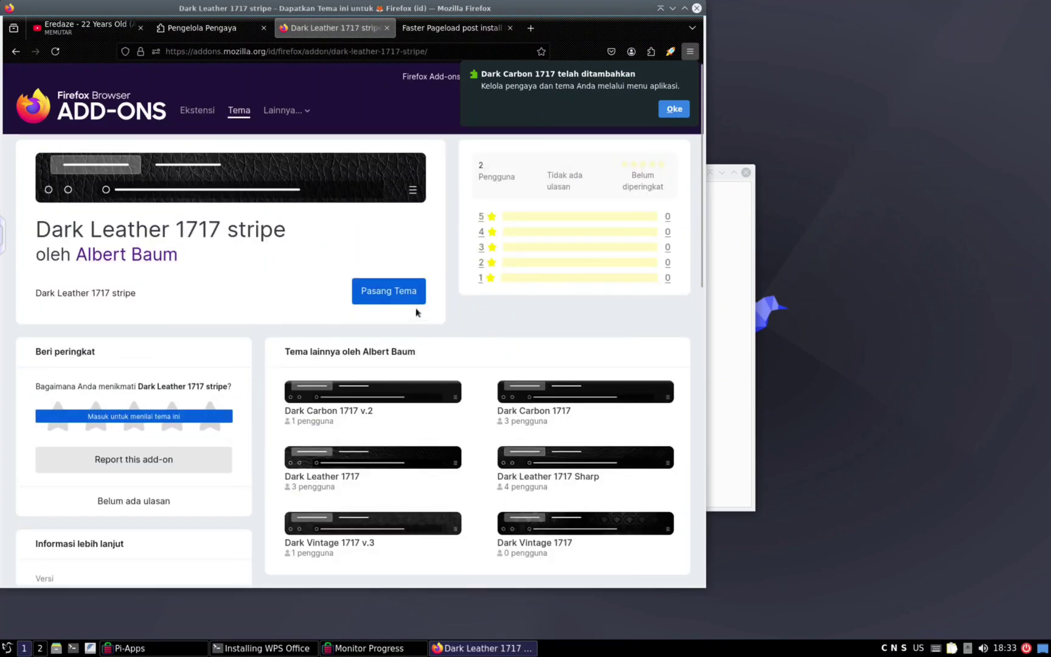
left_click(408, 302)
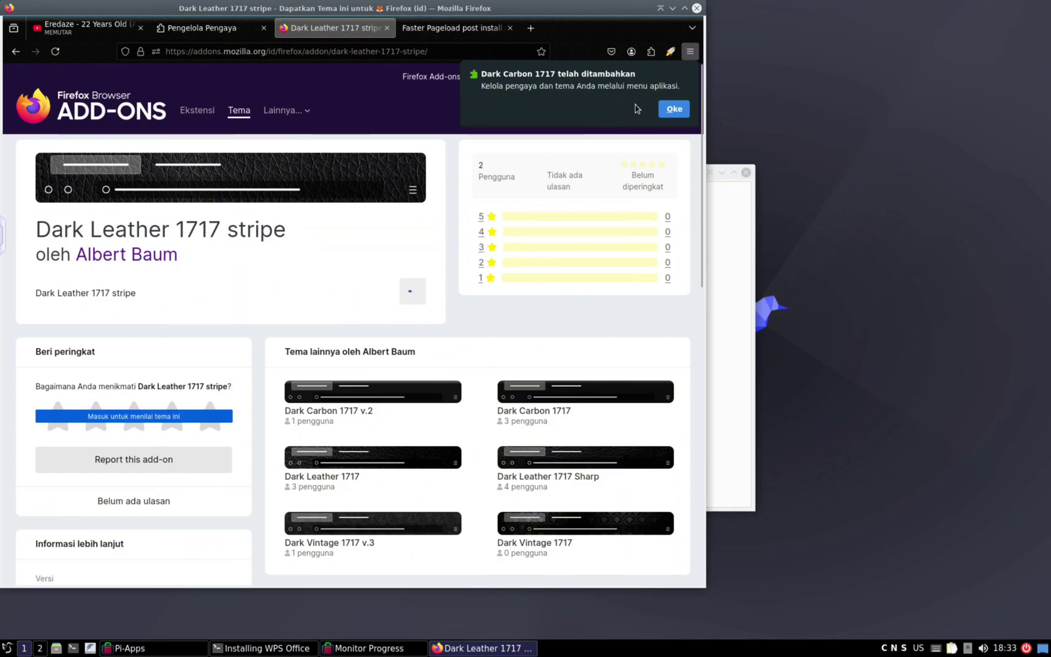
left_click(670, 108)
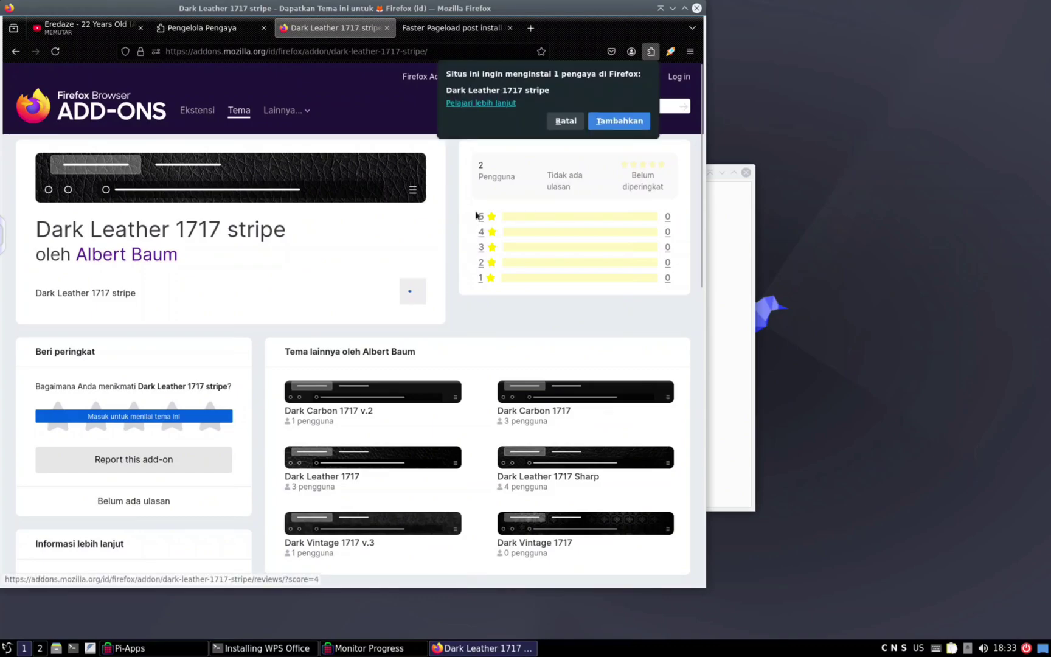
left_click(613, 129)
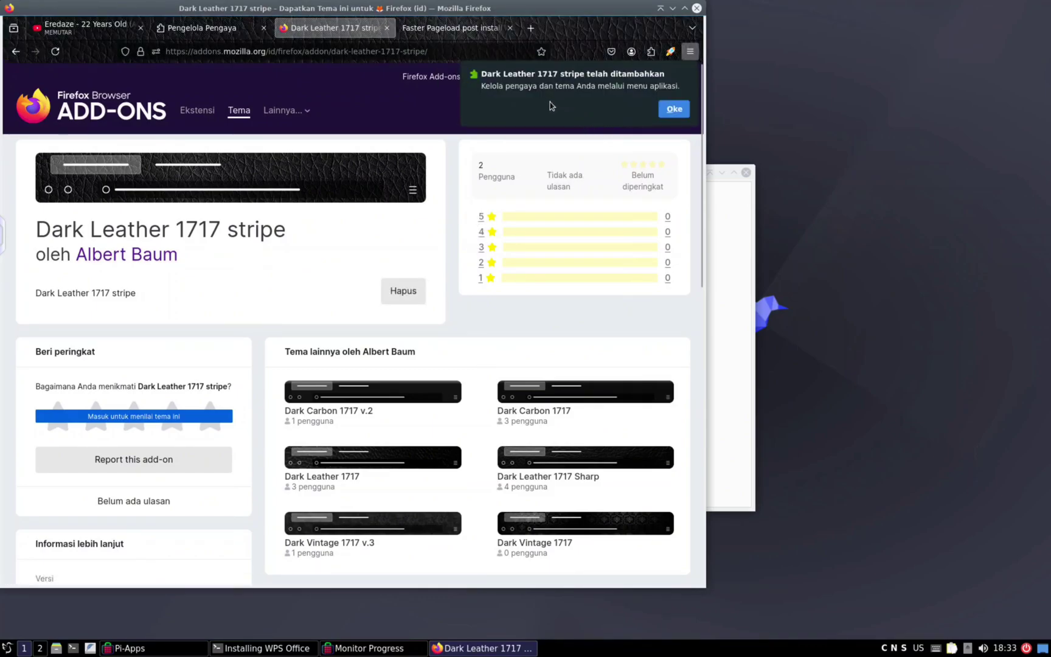
Close the Faster Pageload post-install page, the theme page and the add-ons manager, leaving YouTube open
left_click(510, 28)
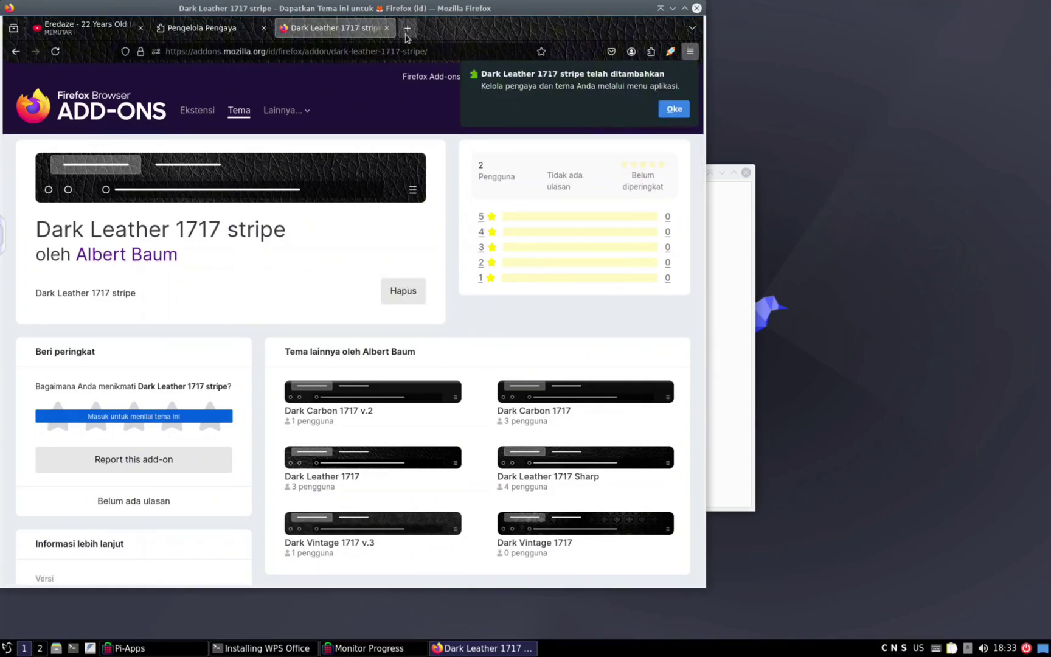
left_click(387, 28)
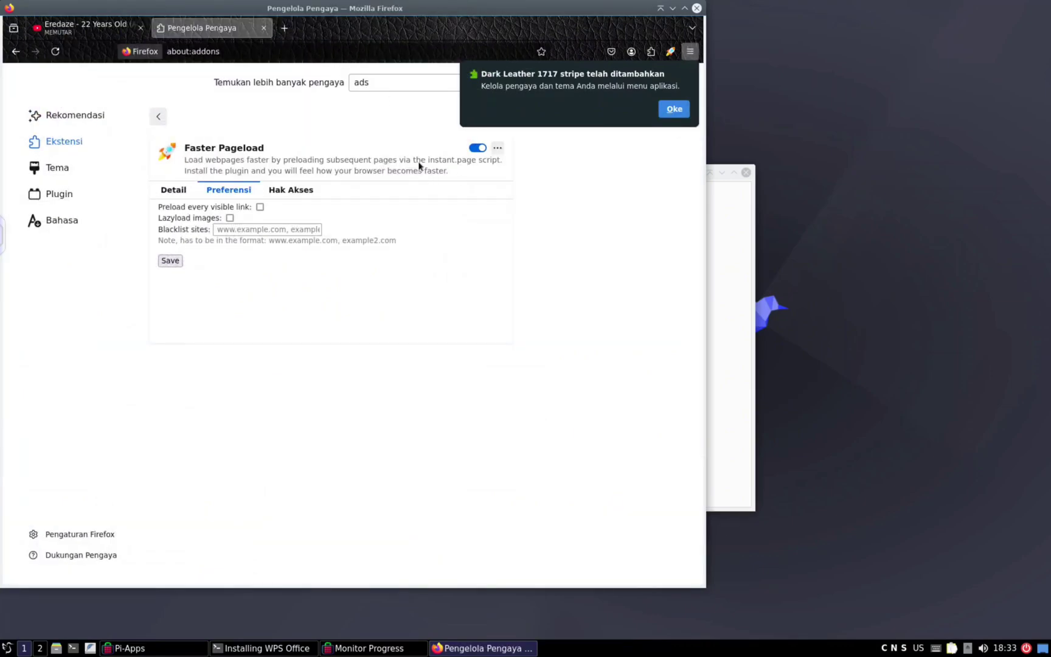
left_click(264, 28)
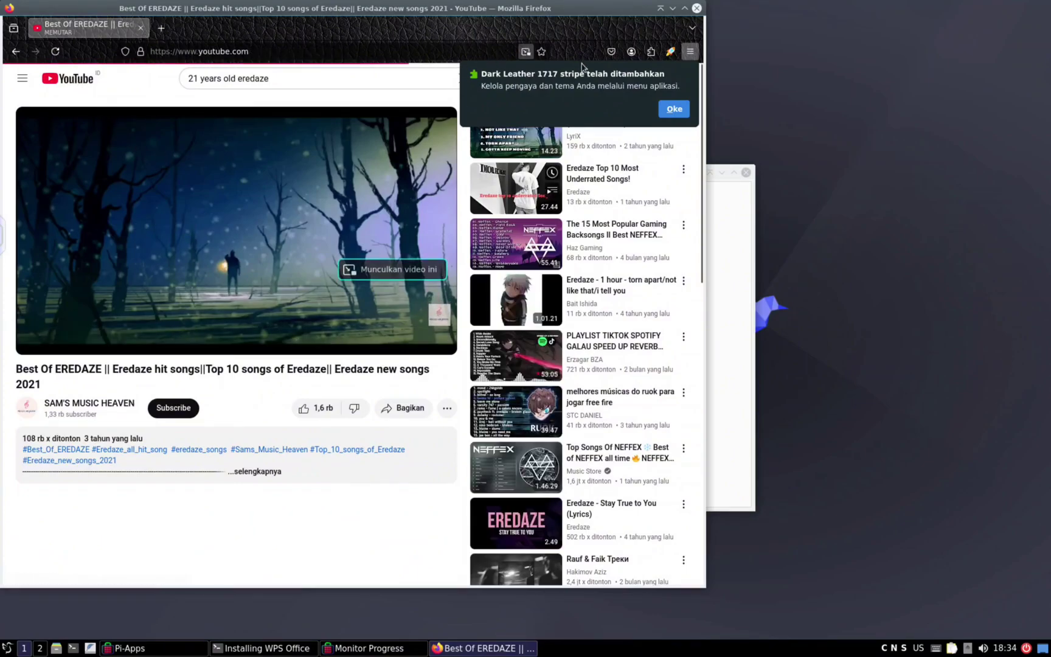
Return to the YouTube home page, dismiss the theme installation notice and look through the recommended videos
key("alt+Left")
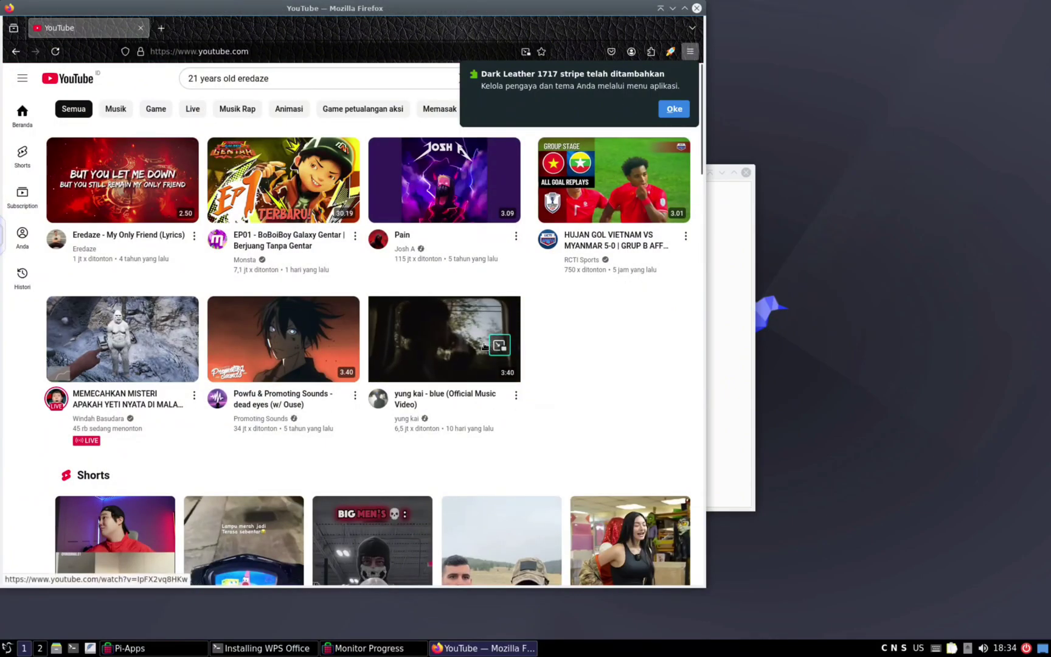
scroll(475, 276, "down", 2)
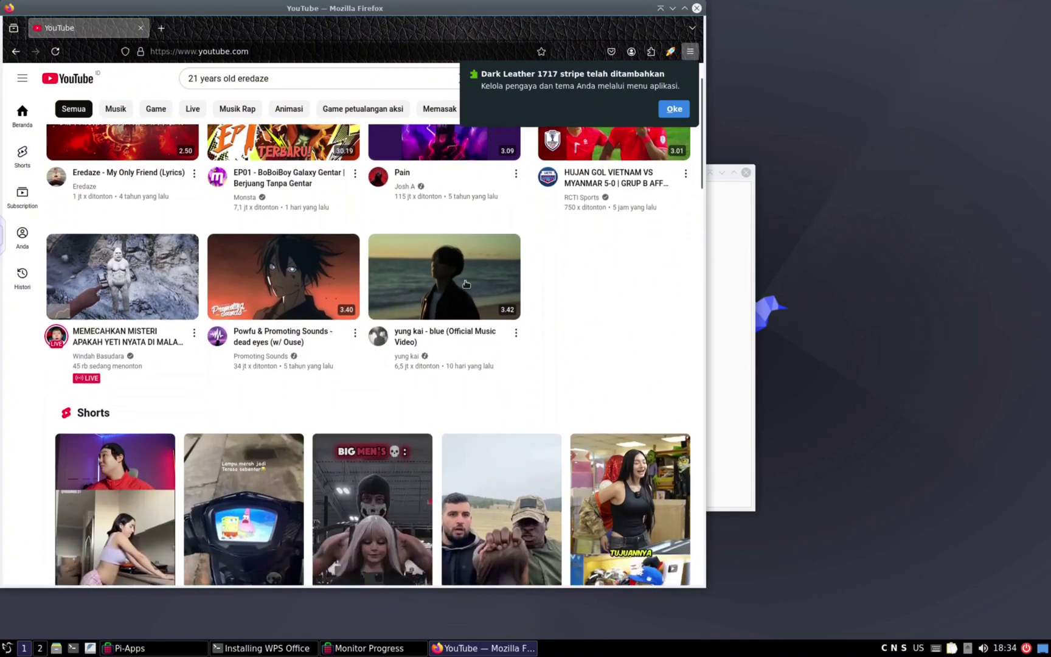
left_click(674, 110)
scroll(549, 232, "down", 4)
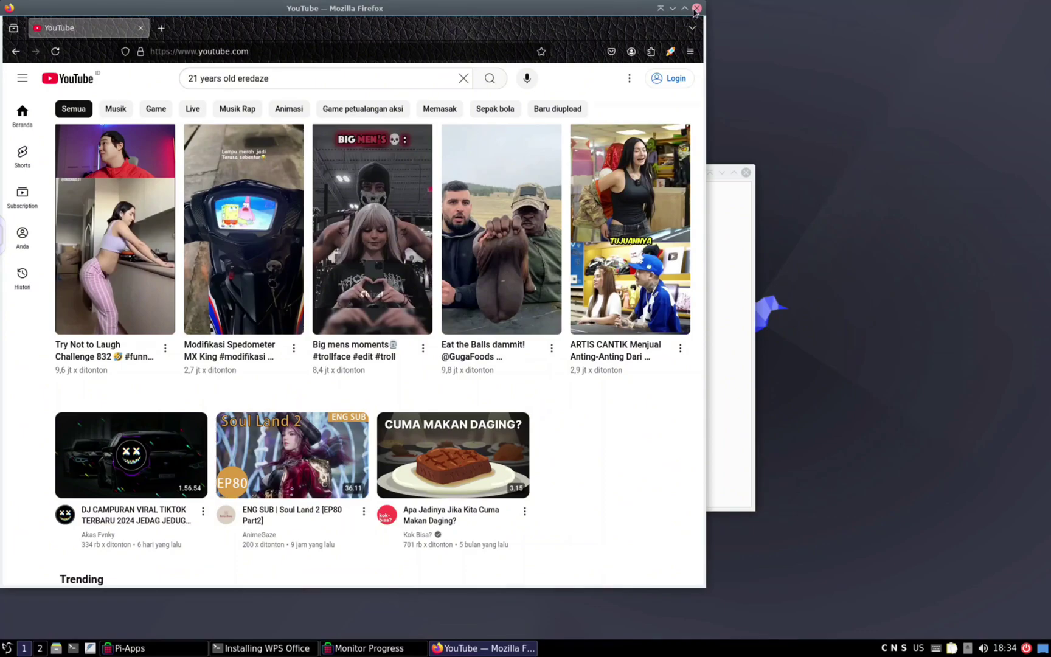
Close Firefox and relaunch it from the Firefox ESR desktop shortcut
left_click(697, 9)
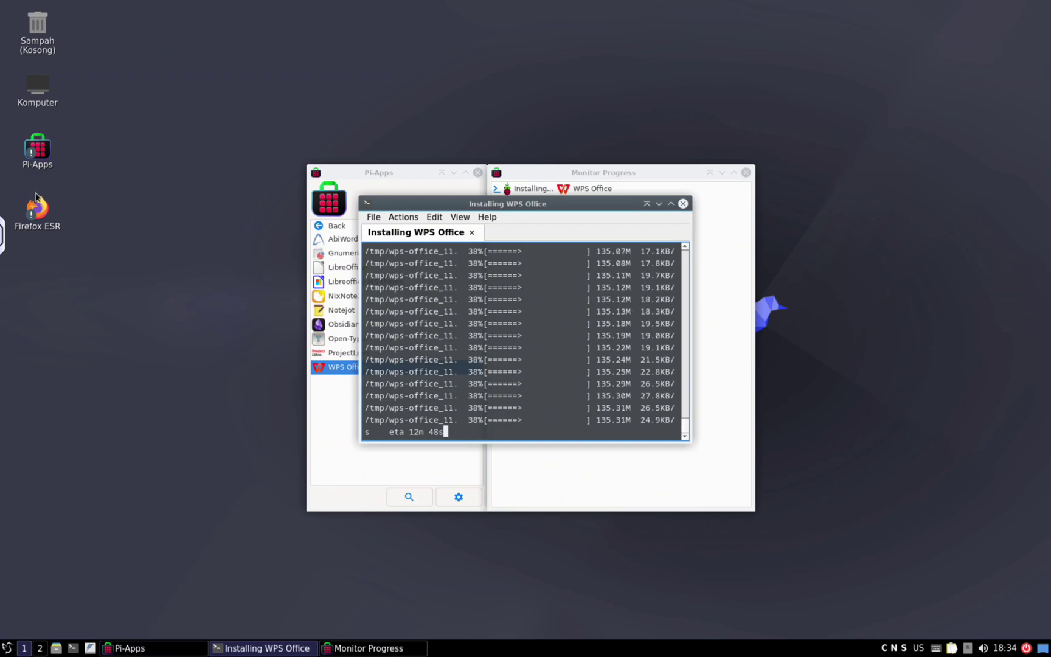
double_click(37, 213)
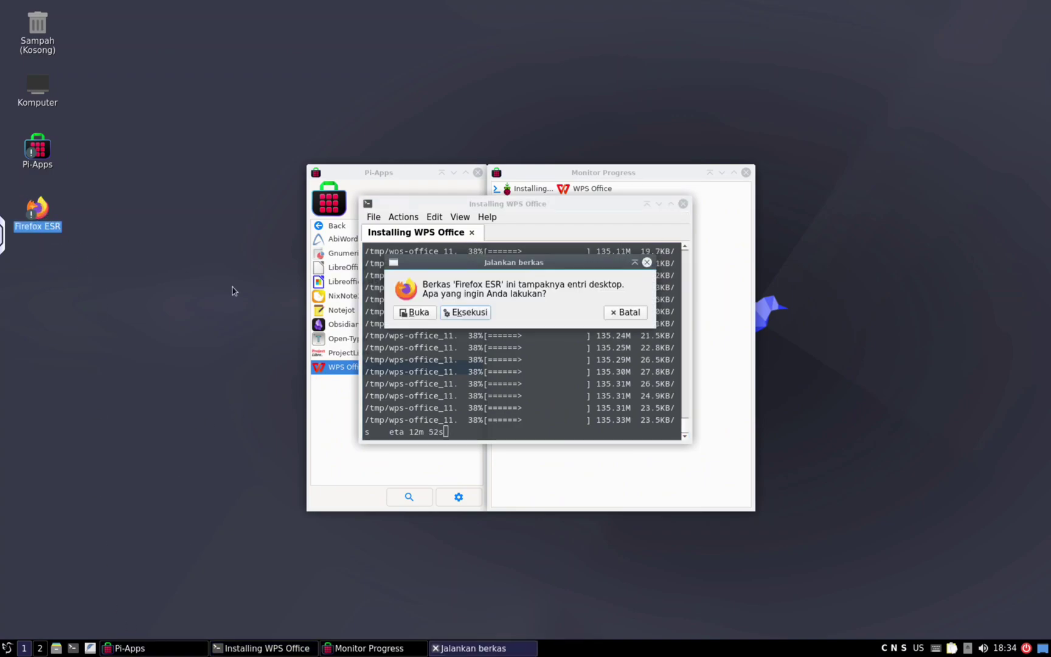
left_click(463, 313)
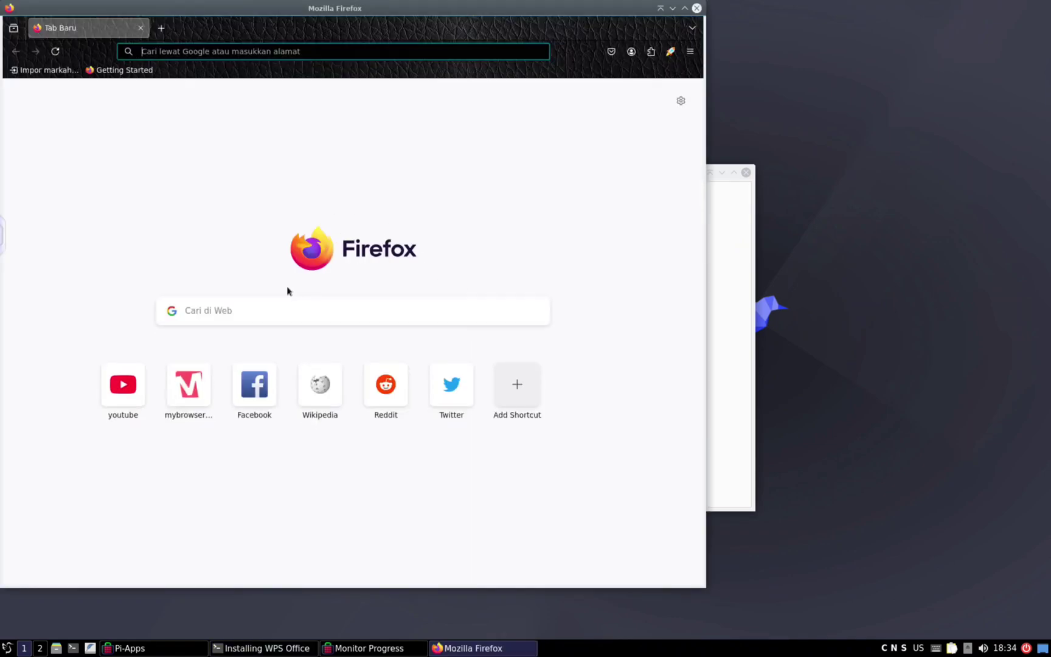
Open YouTube from the new tab page's shortcuts and search for "amadeus"
left_click(263, 308)
left_click(132, 373)
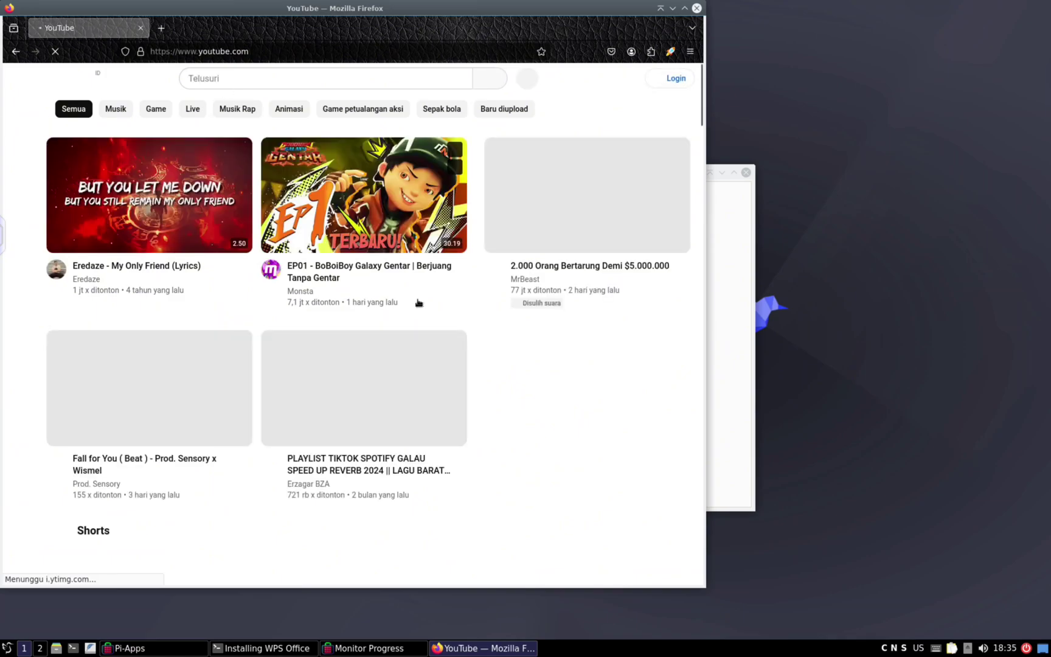
left_click(227, 77)
type("amadeus")
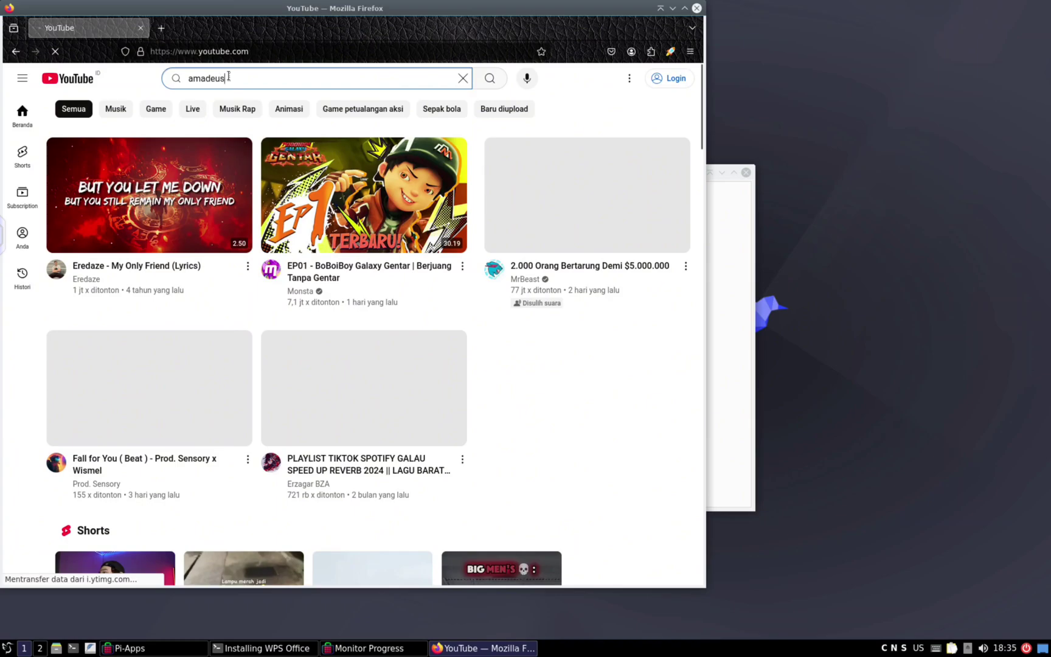
key("Return")
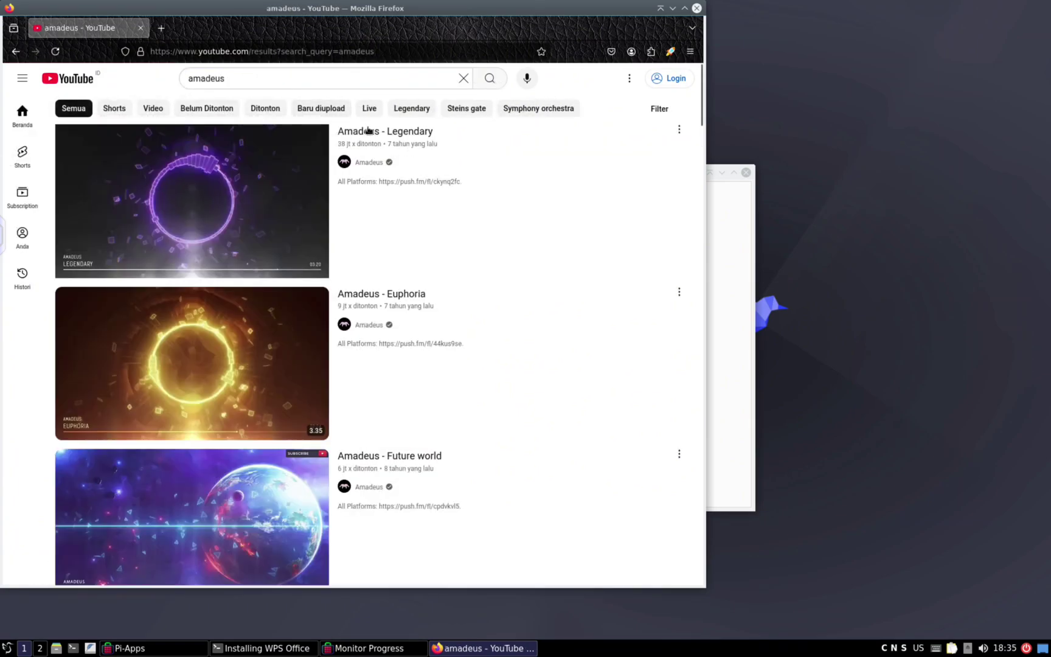
Open the "Amadeus - Legendary" video, go to the Amadeus channel and play "Amadeus - Euphoria"
left_click(349, 148)
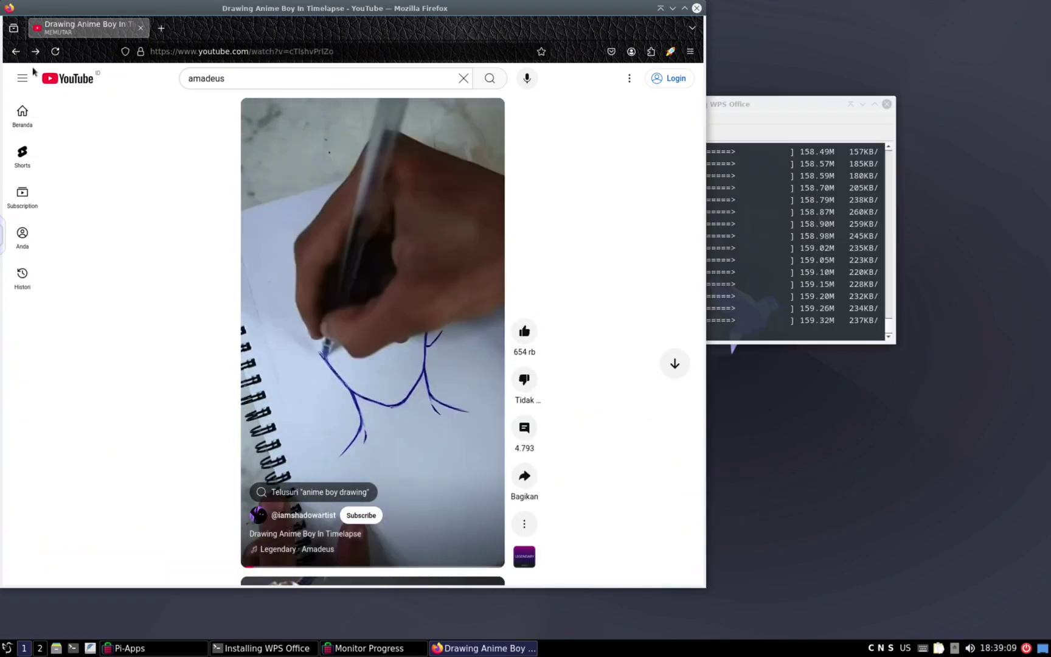
left_click(16, 51)
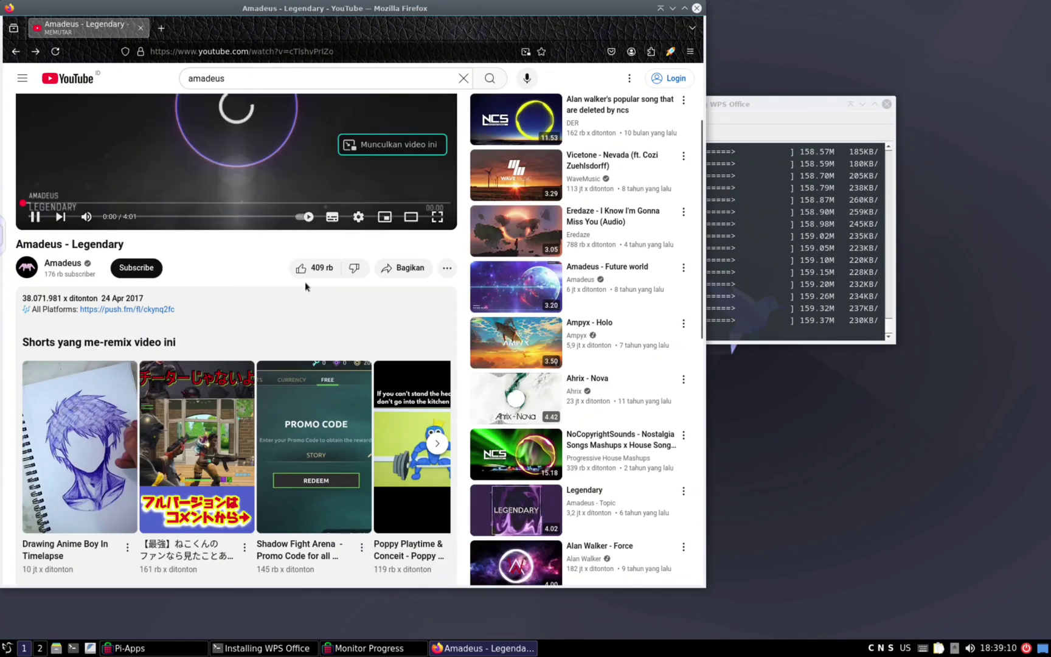
left_click(64, 263)
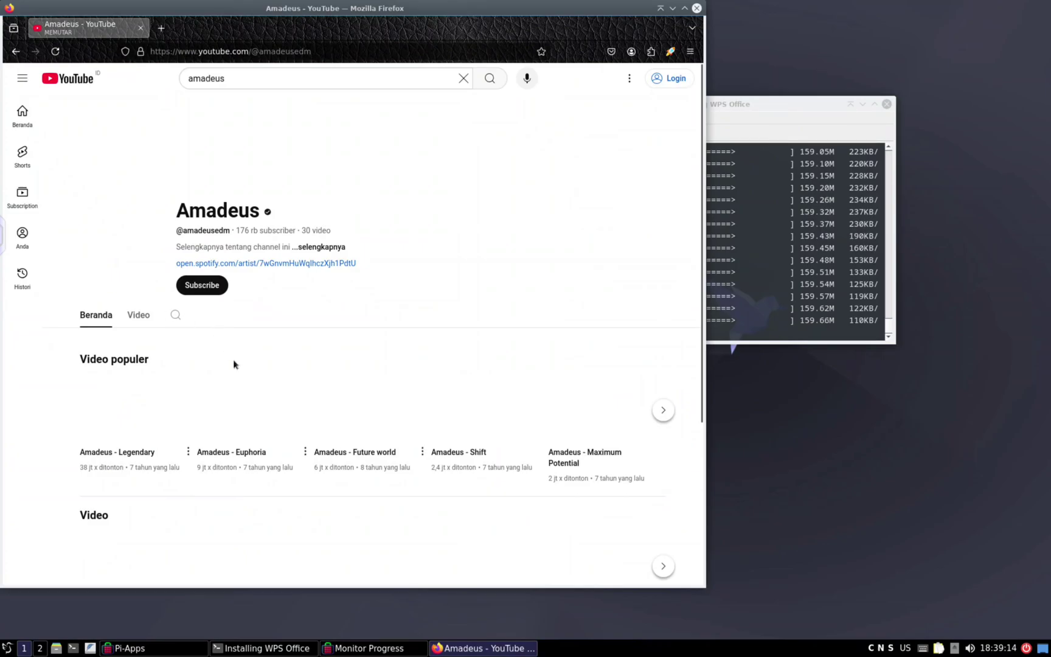
left_click(255, 463)
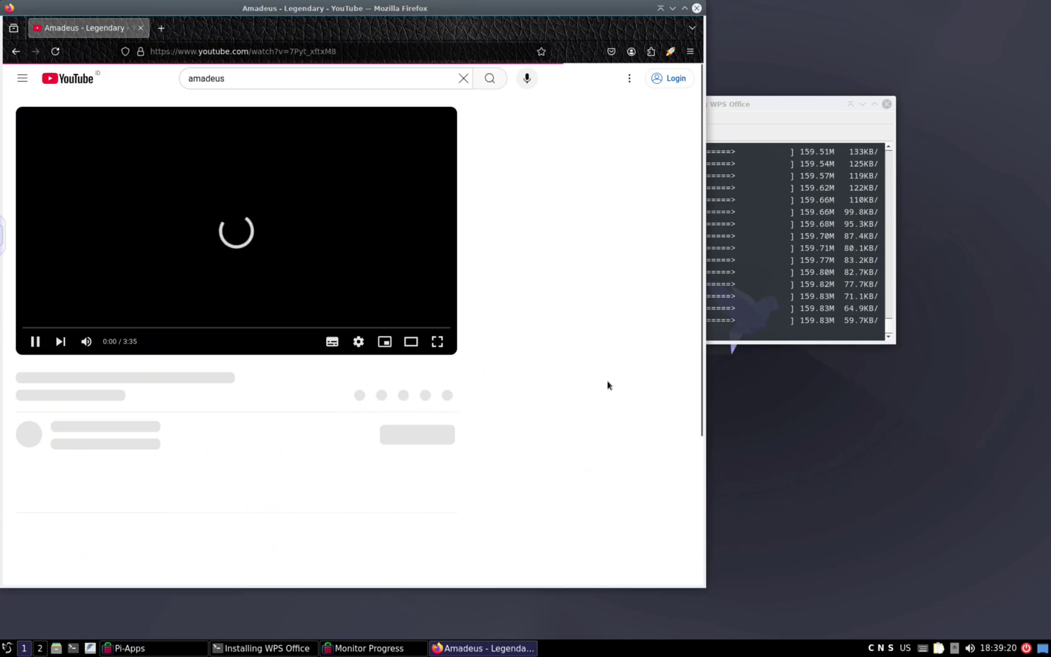
Check the WPS Office installation progress and the Euphoria video's quality options, and close the video tab
left_click(786, 108)
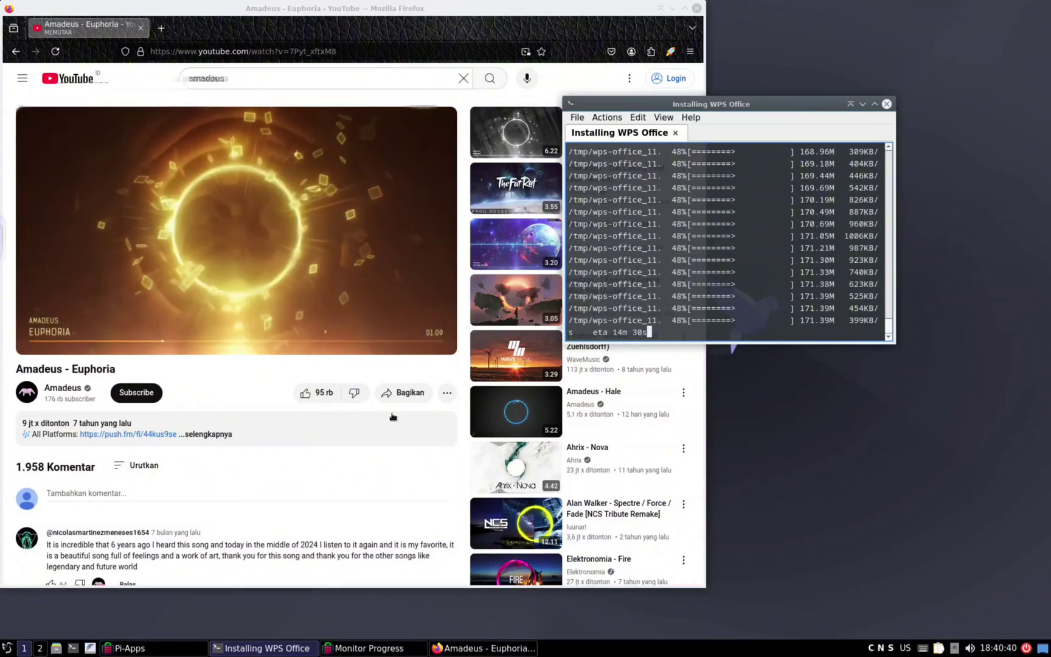
mouse_move(316, 224)
left_click(359, 342)
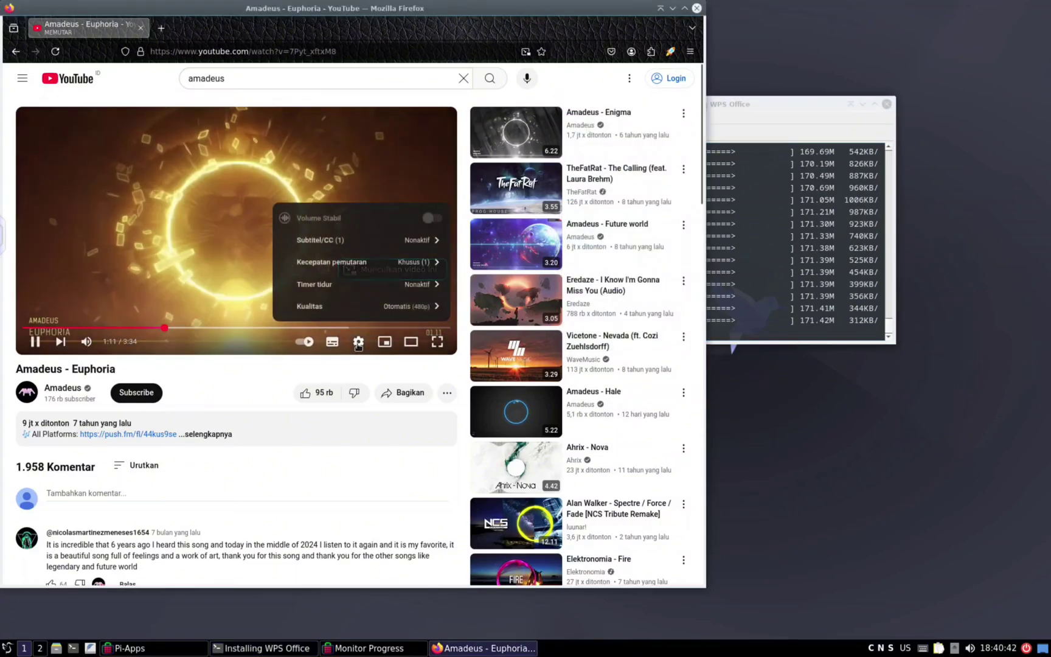
left_click(369, 311)
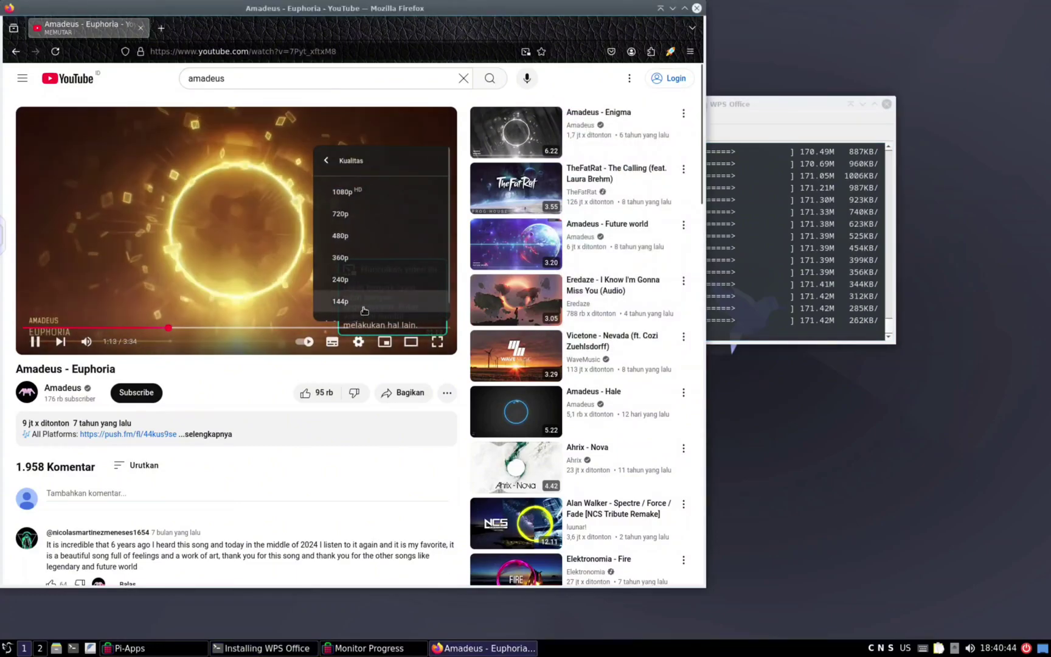
left_click(73, 236)
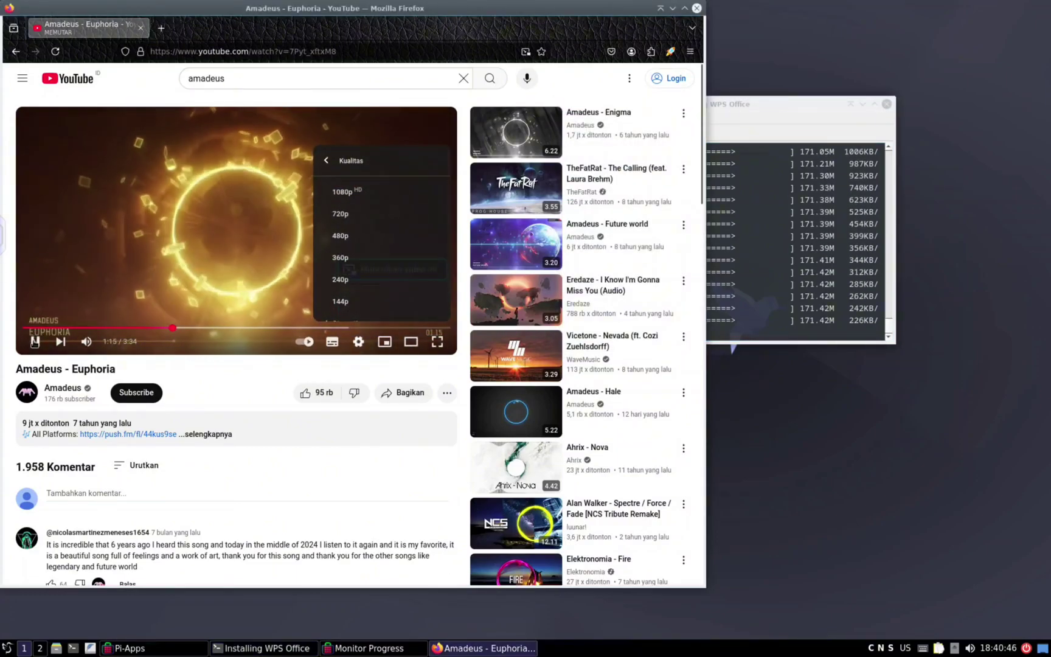
left_click(141, 28)
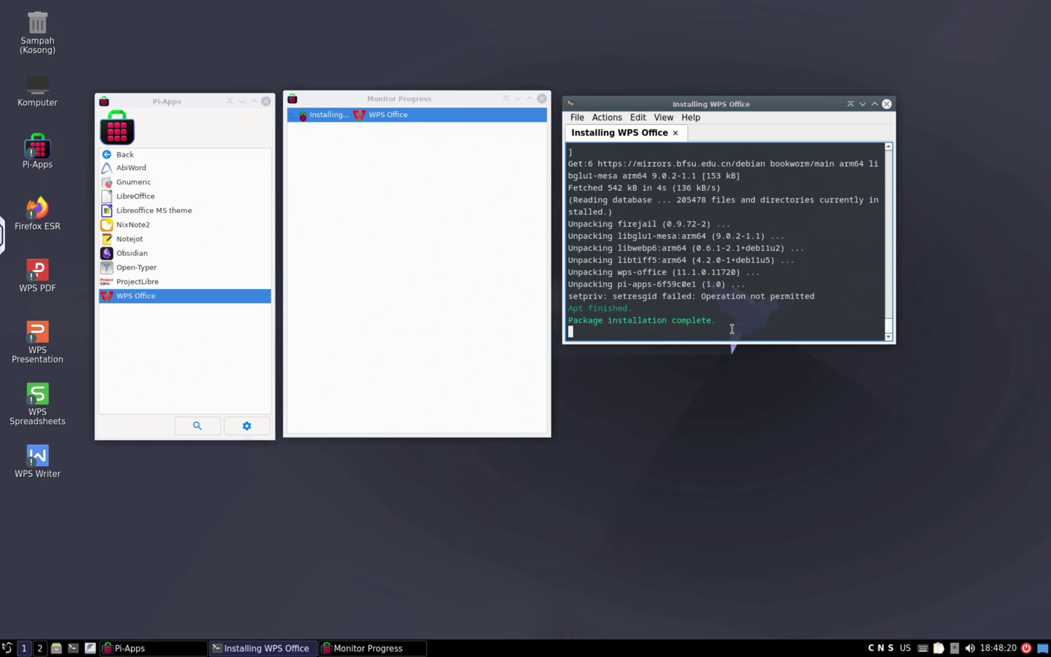
Close the Monitor Progress, Installing WPS Office and Pi-Apps windows to clear the desktop
left_click(607, 353)
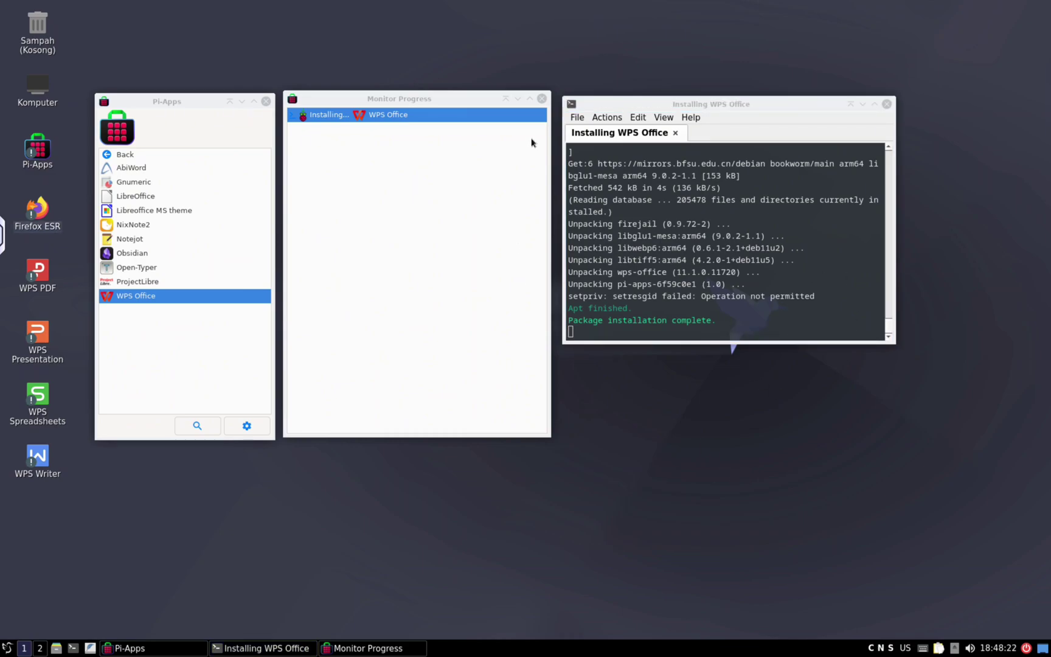
left_click(540, 106)
left_click(542, 98)
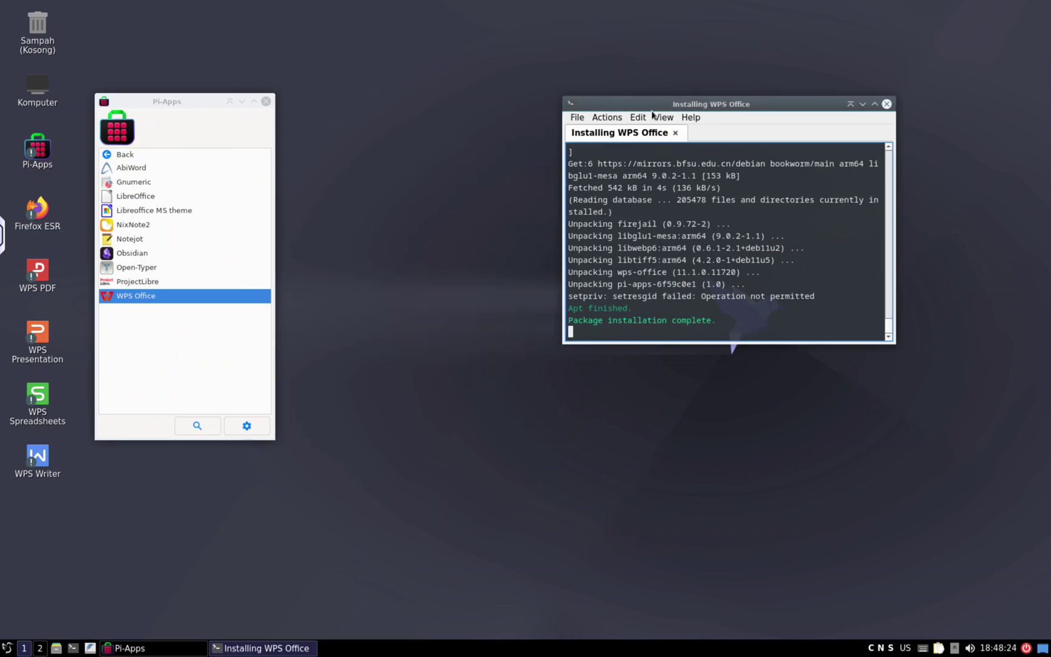
left_click(886, 104)
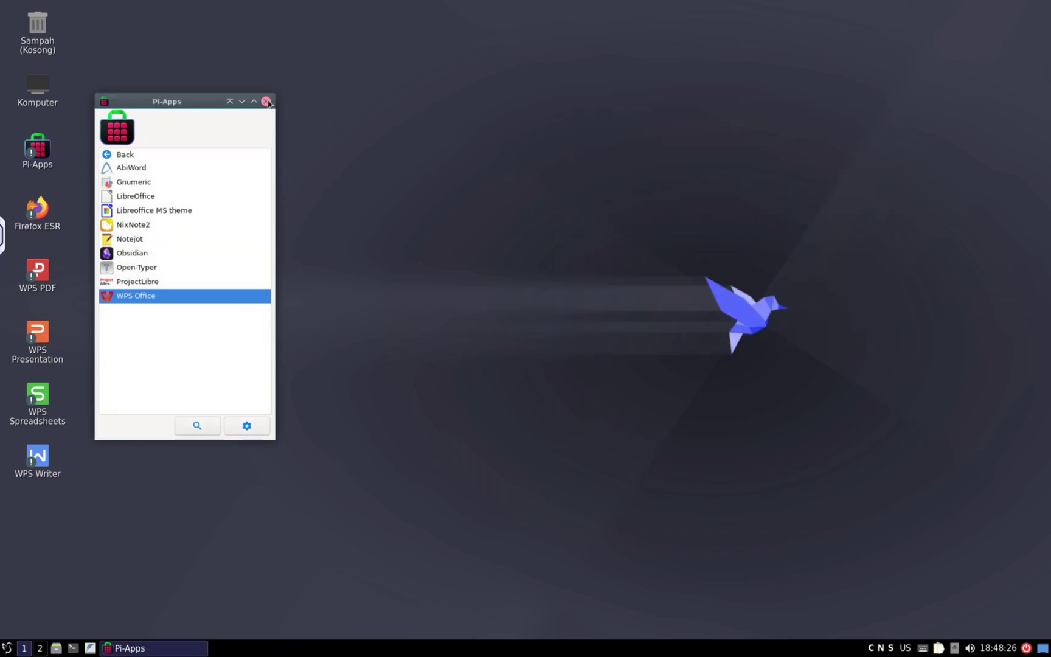
left_click(266, 101)
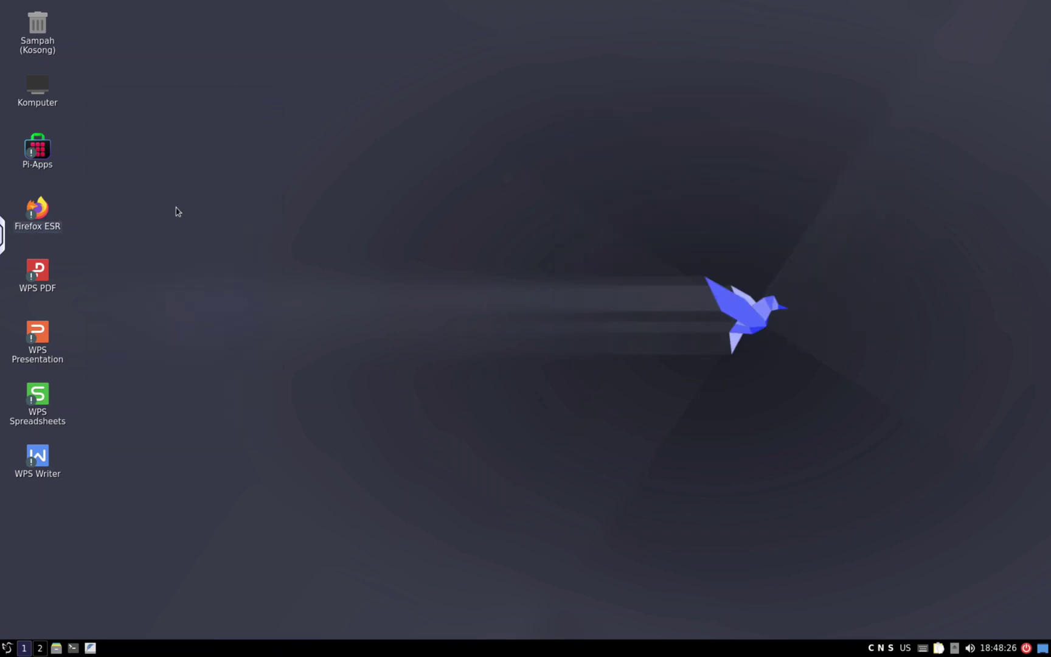
Launch WPS Writer from its desktop shortcut, choosing to execute the desktop entry
double_click(44, 464)
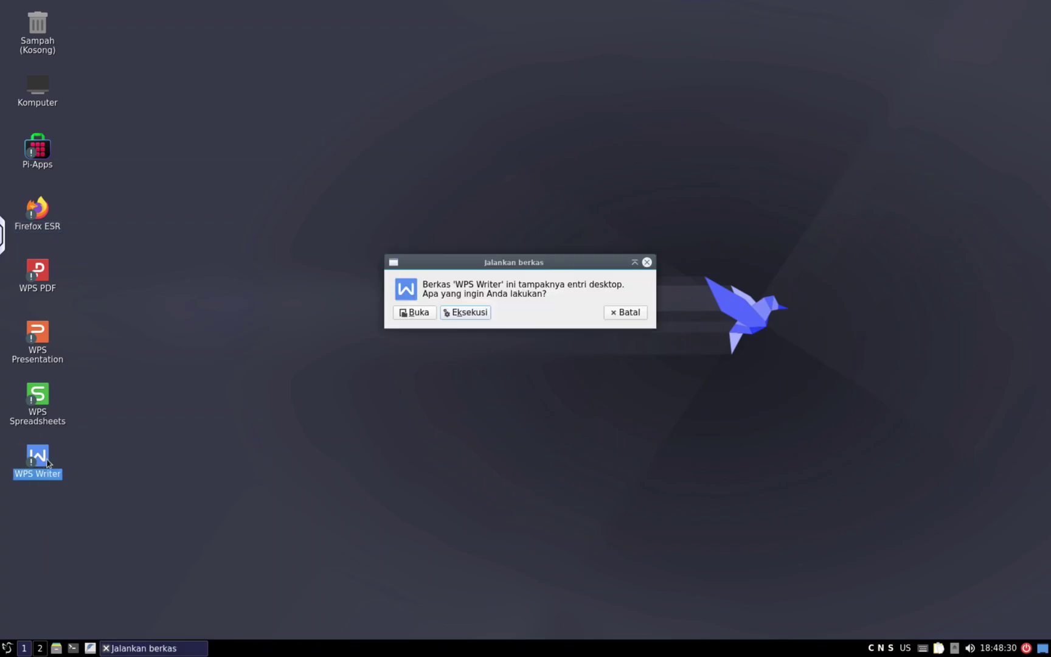
left_click(476, 317)
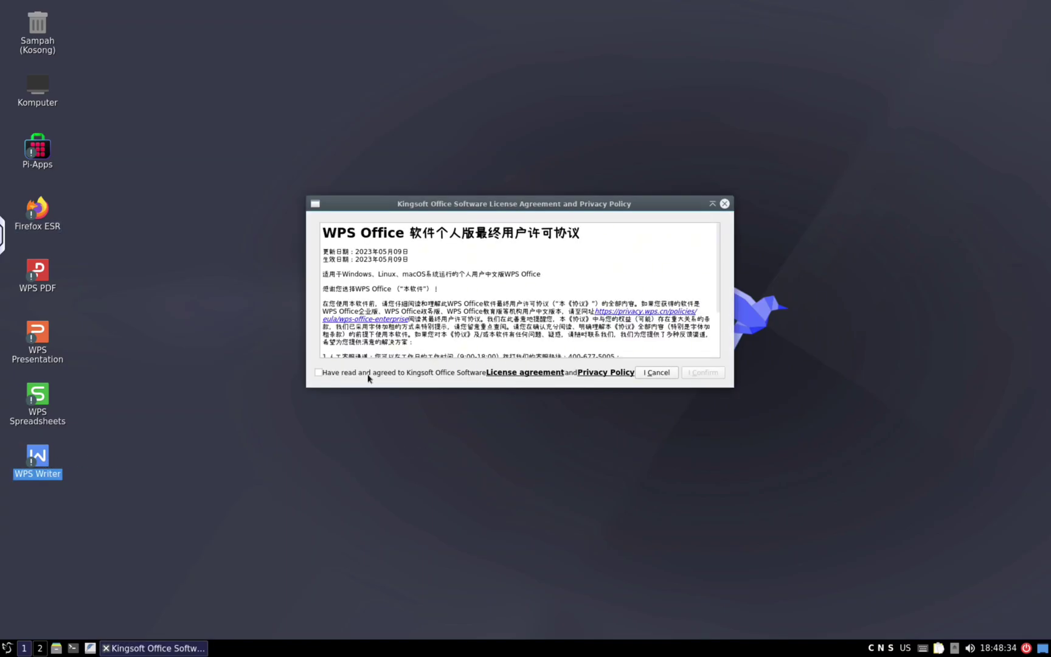
Accept the Kingsoft Office license agreement and create a new blank Writer document
left_click(318, 372)
left_click(694, 373)
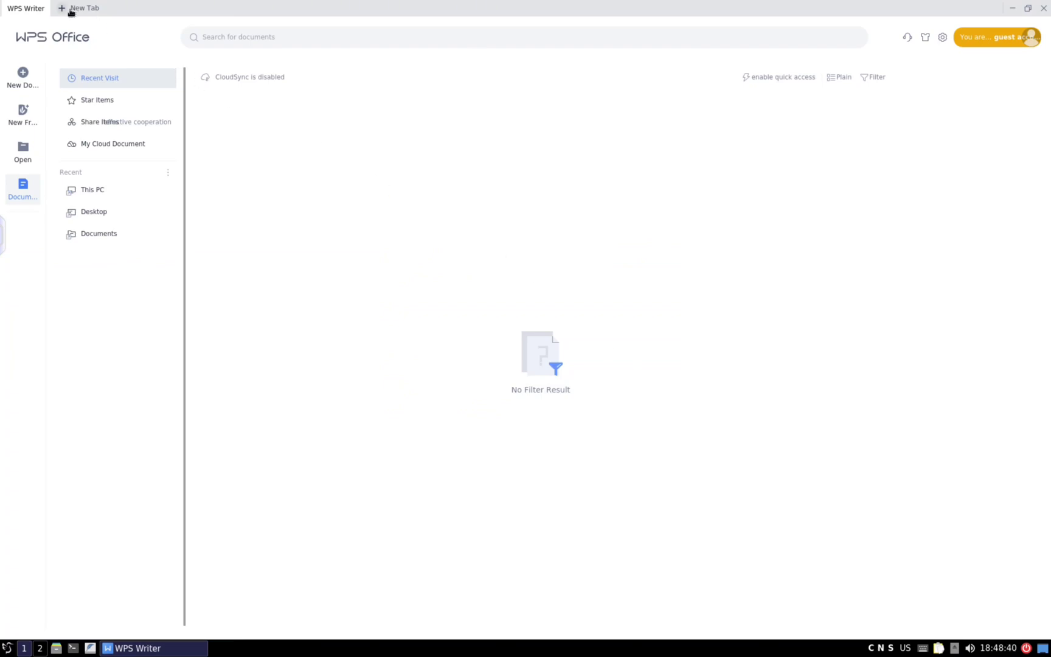
left_click(22, 73)
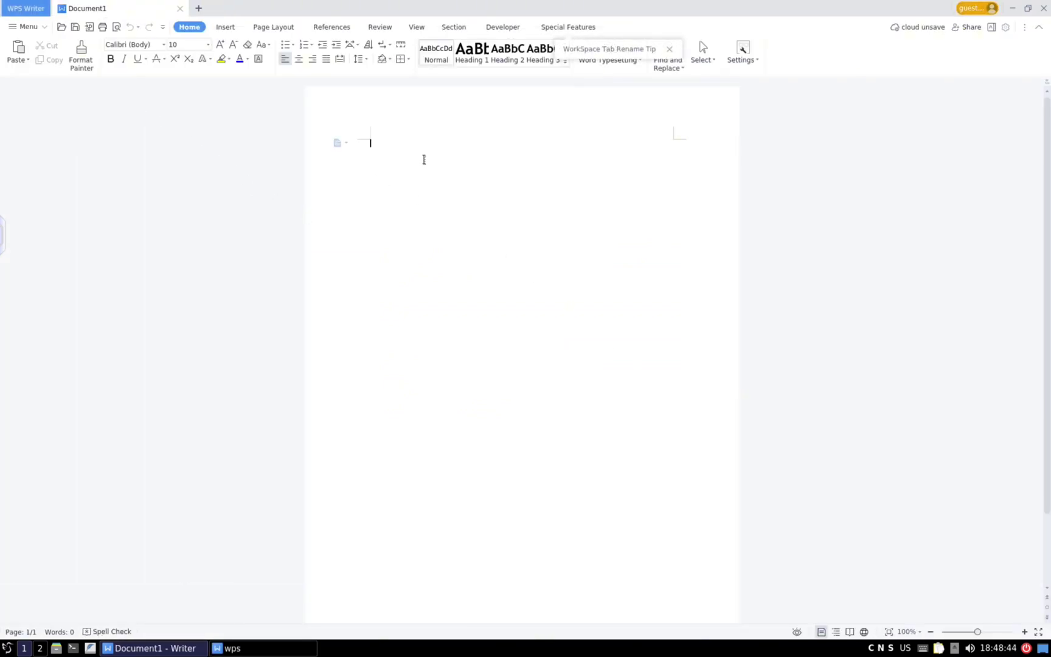
Write "halo internet" in the blank document and enlarge all the text to font size 36
type("N")
type("alo in")
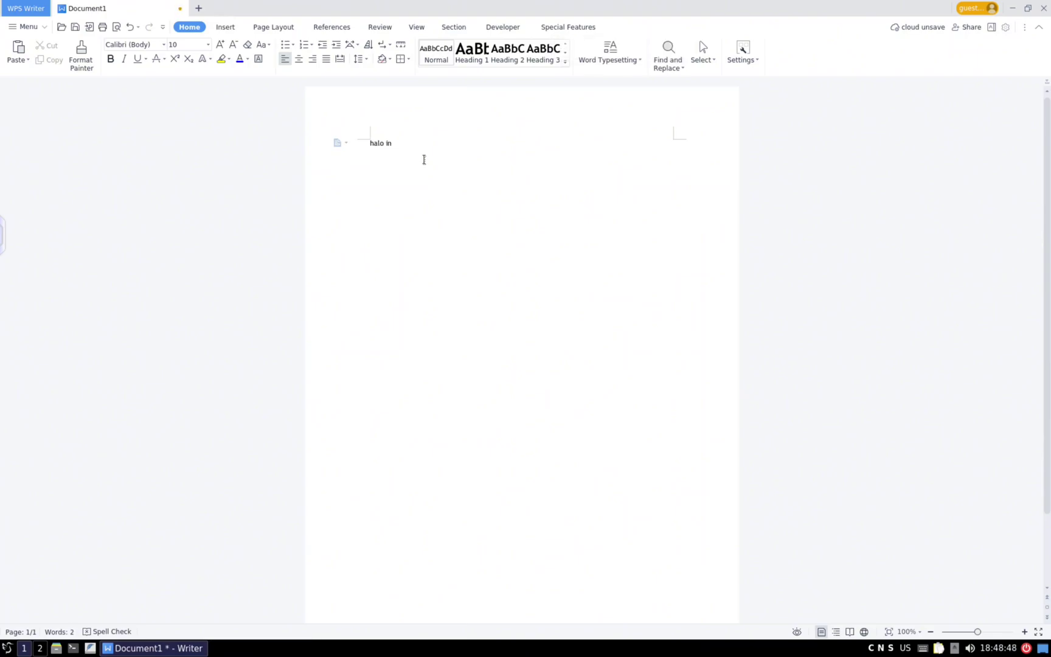
key("ctrl+a")
key("ctrl+bracketright")
key("ctrl+bracketright")
key("ctrl+bracketright")
key("ctrl+bracketright")
key("ctrl+bracketright")
key("ctrl+bracketright")
key("ctrl+bracketright")
key("ctrl+bracketright")
key("ctrl+bracketright")
key("ctrl+bracketright")
key("ctrl+bracketright")
key("ctrl+bracketright")
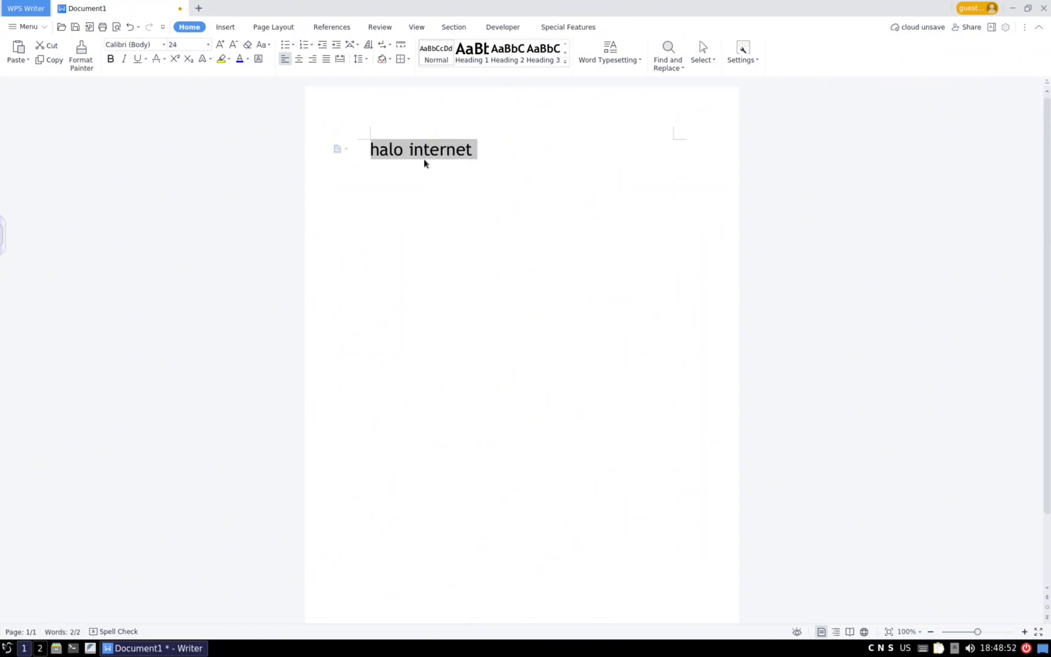
left_click(424, 159)
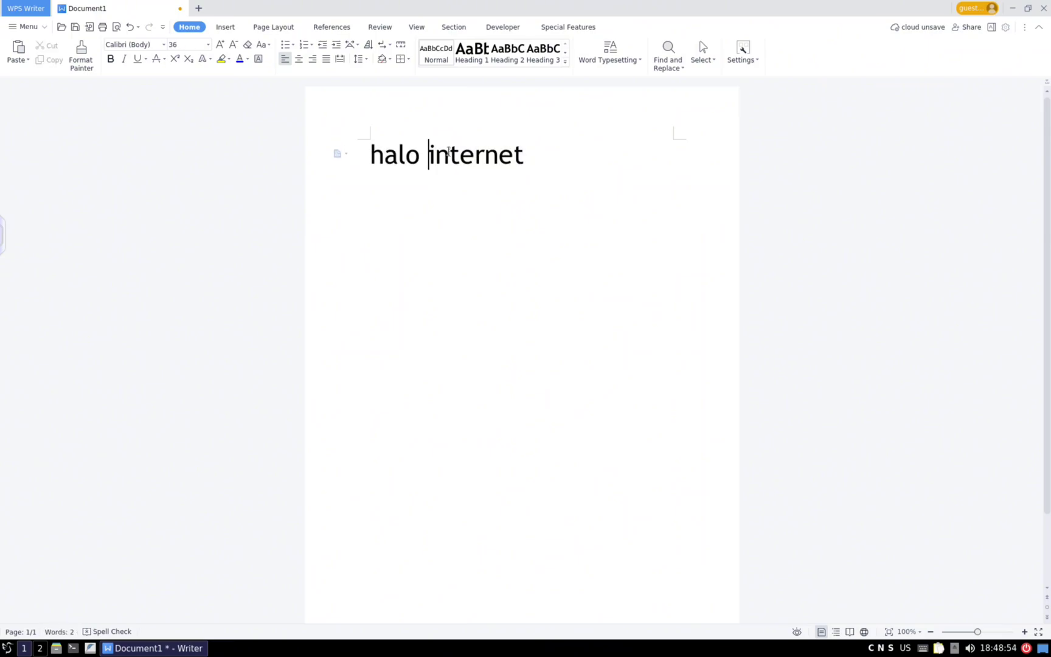
Convert the "halo internet" text to uppercase and close WPS Writer without saving the document
left_click_drag(526, 155, 313, 120)
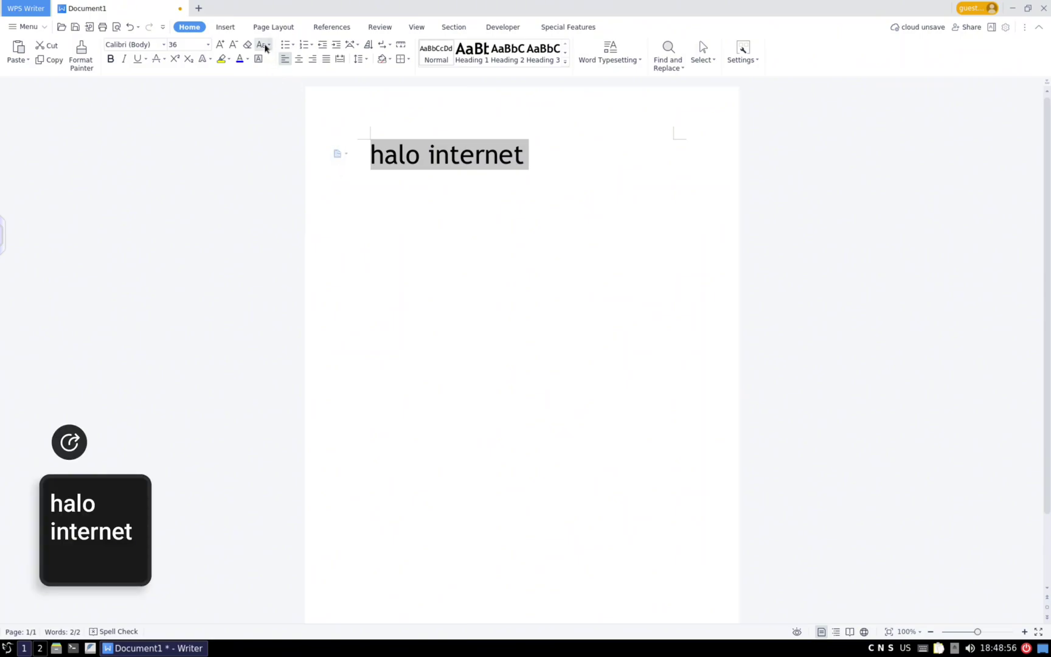
left_click(262, 44)
left_click(462, 294)
left_click(533, 340)
left_click(516, 181)
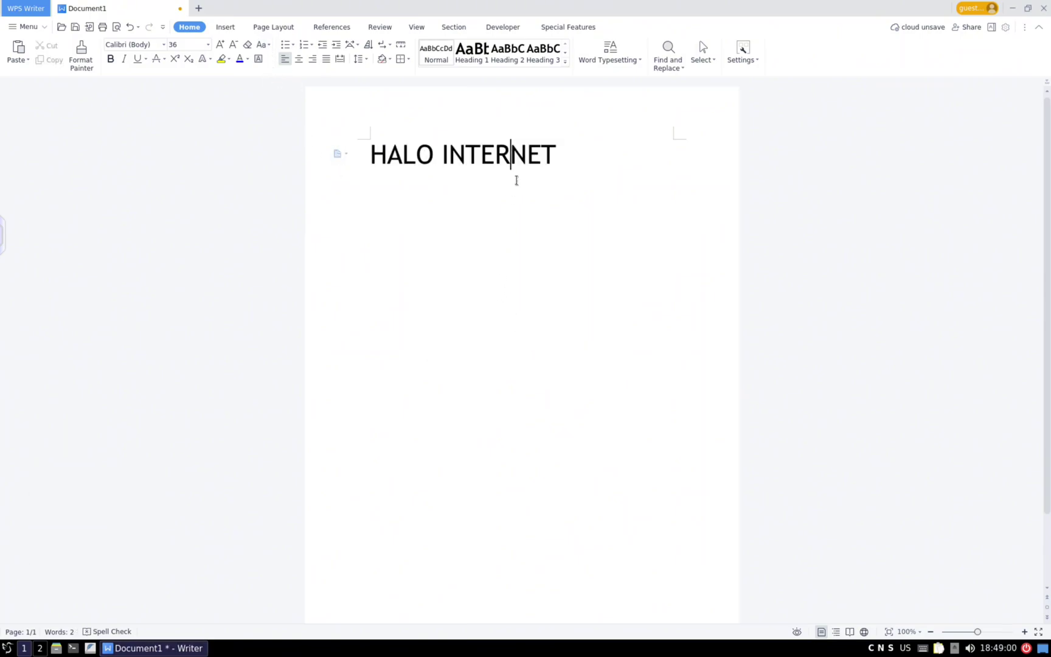
left_click(1044, 8)
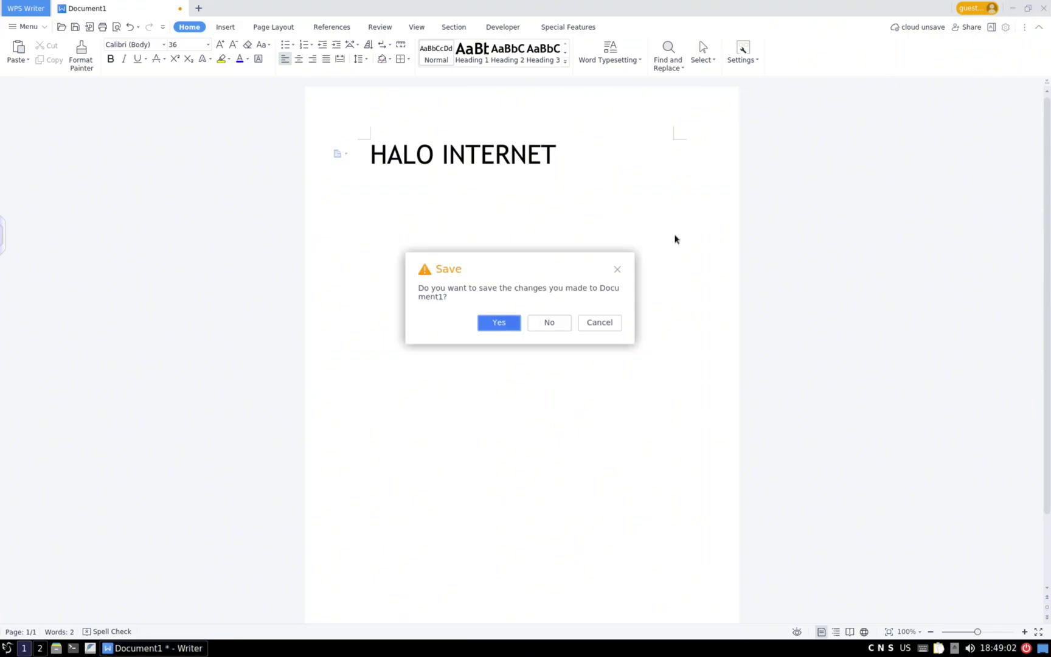
left_click(559, 329)
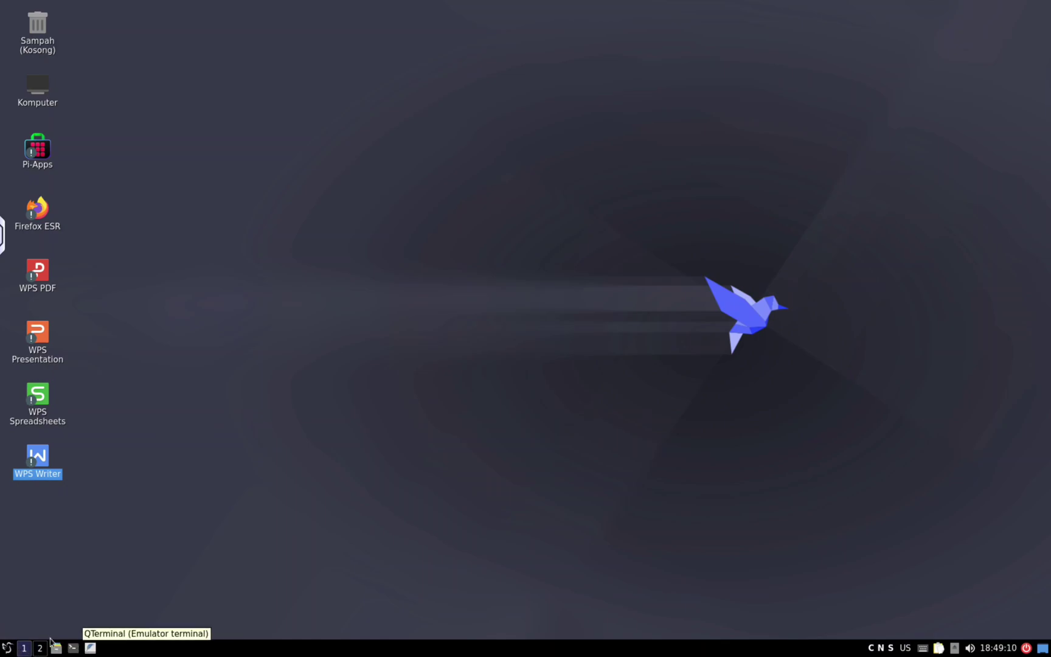
left_click(8, 649)
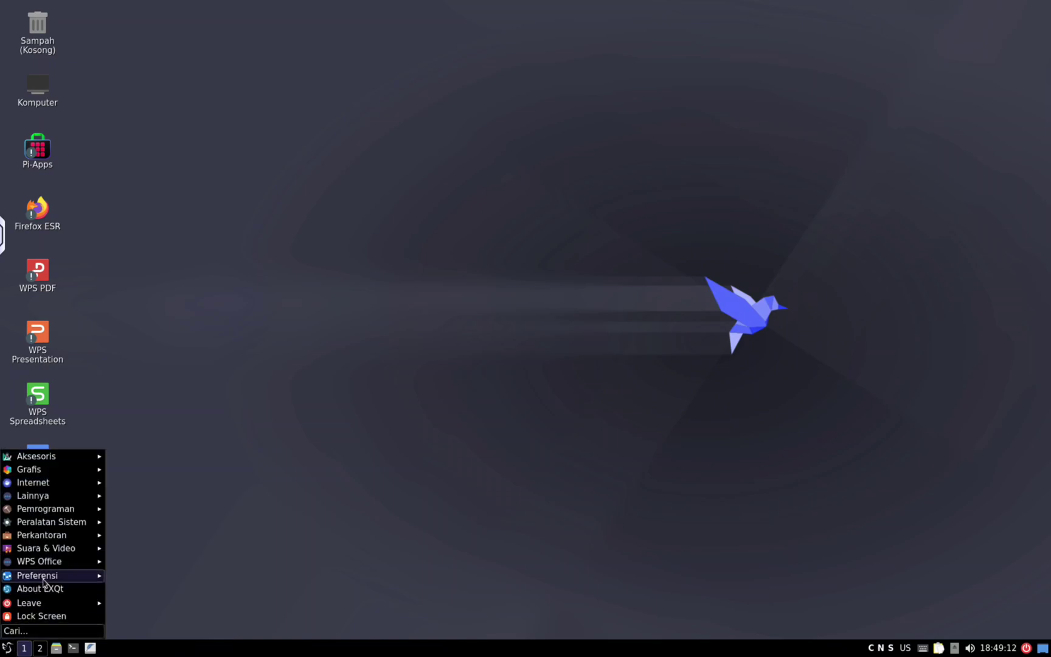
mouse_move(59, 553)
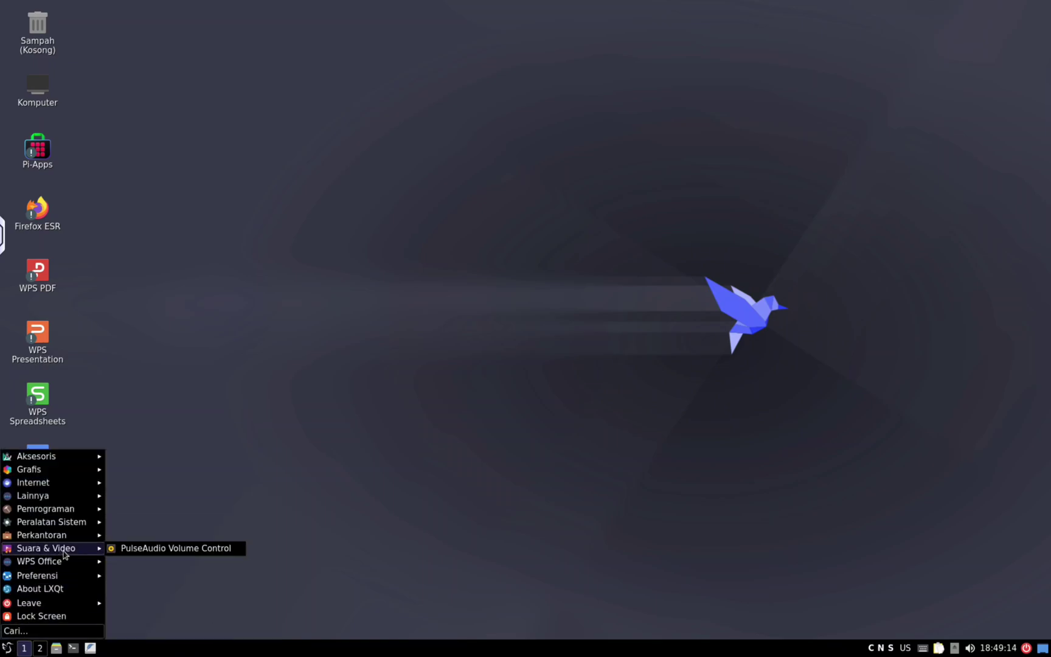
left_click(213, 477)
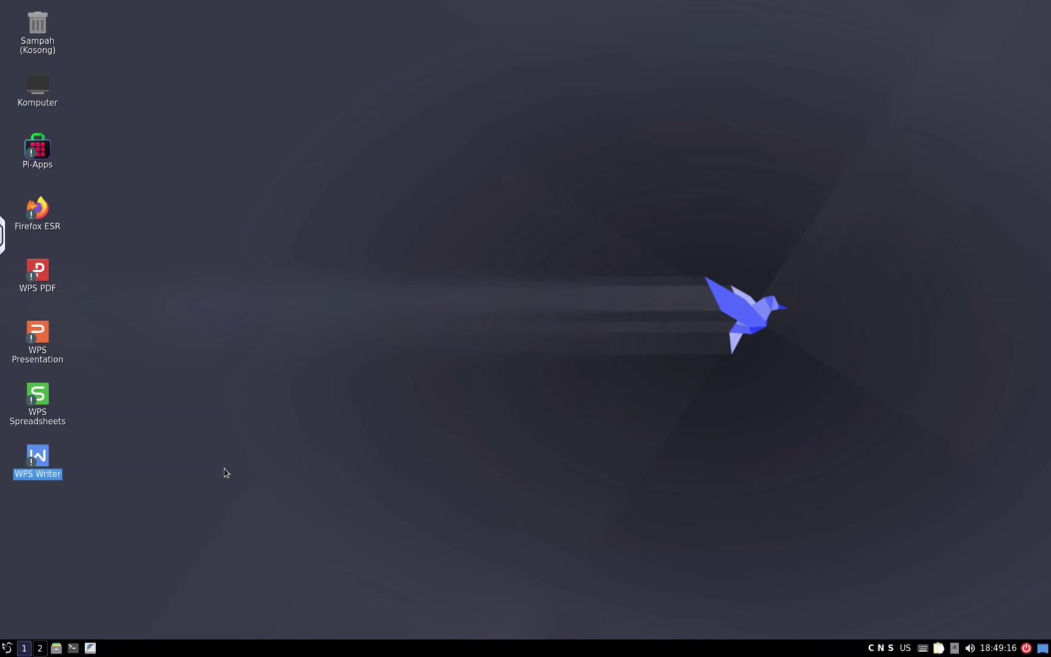
left_click(162, 418)
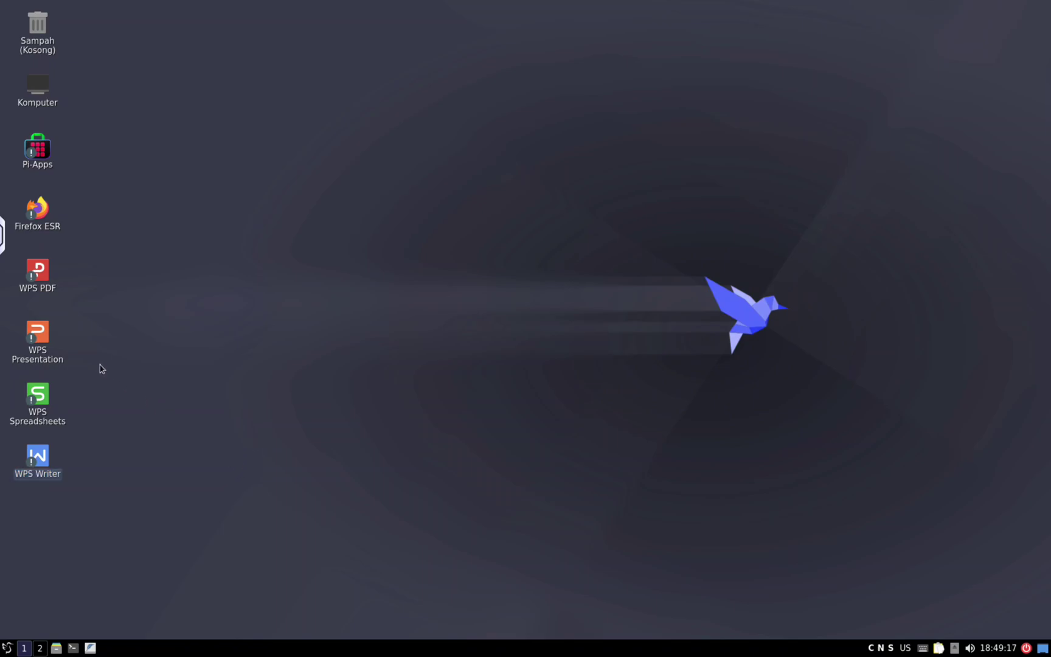
Launch WPS Presentation from its desktop shortcut, choosing to execute the desktop entry, and create a new blank presentation
double_click(46, 341)
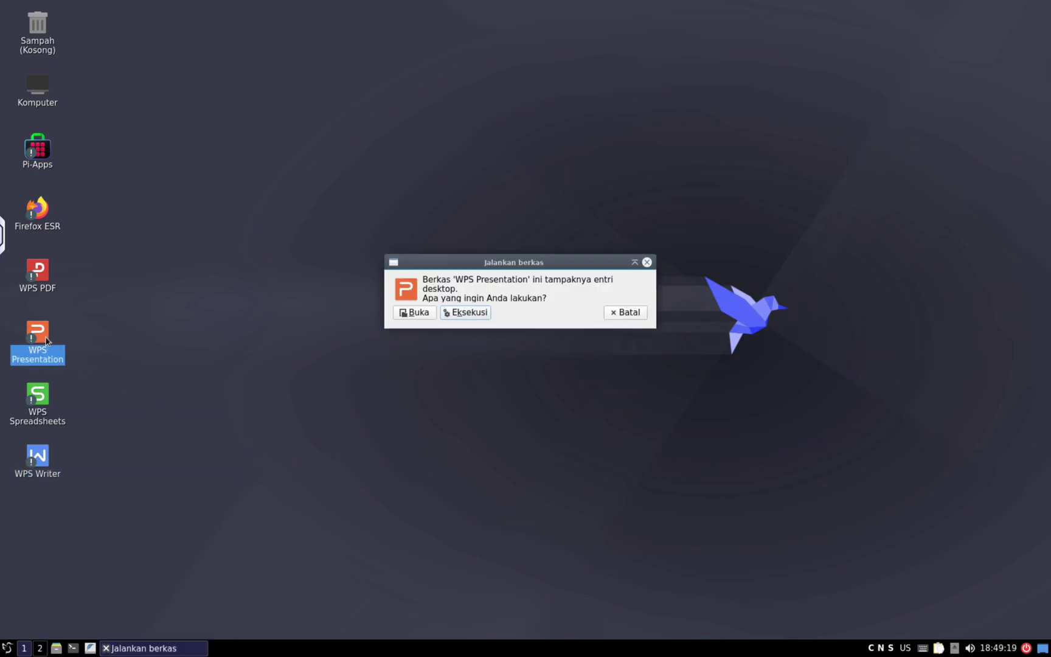
left_click(481, 312)
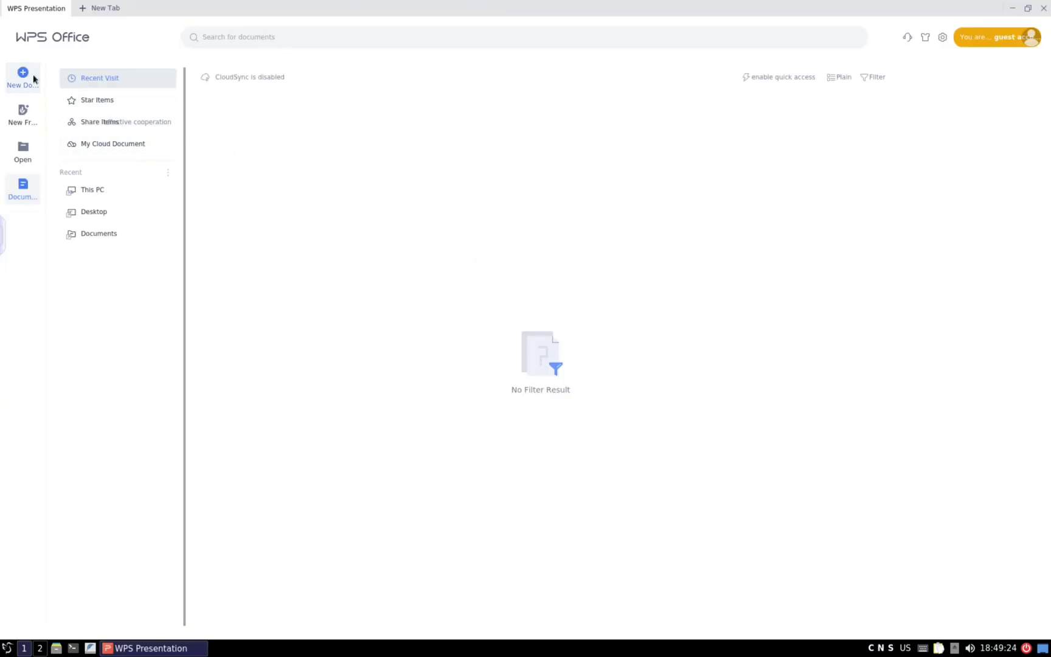
left_click(37, 80)
Enter "internet xd" as the title of the first slide
left_click(432, 279)
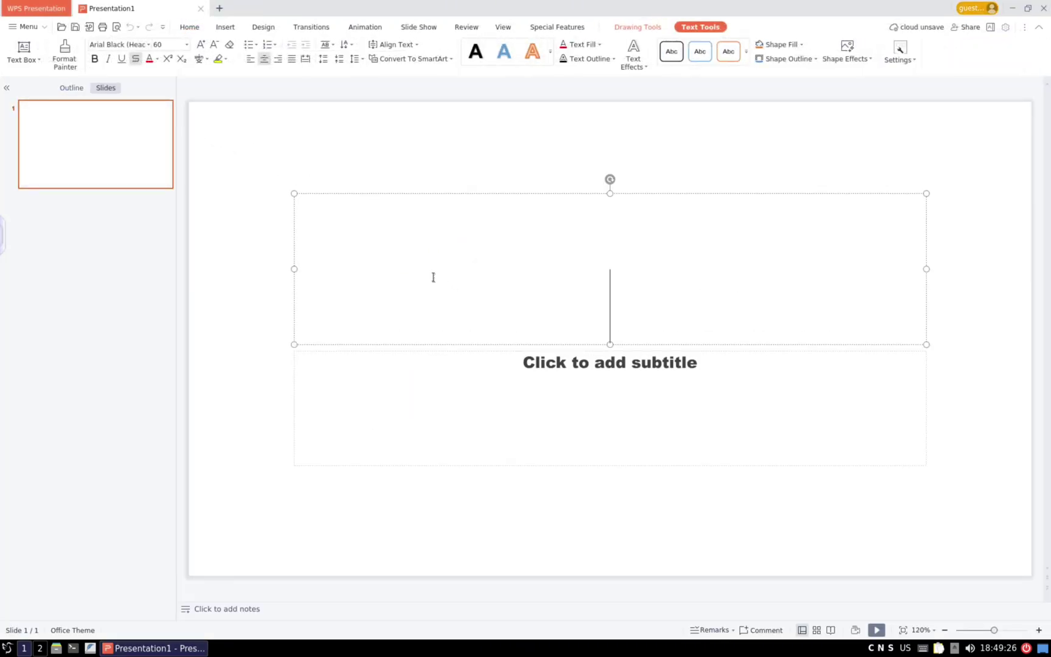
type("ha")
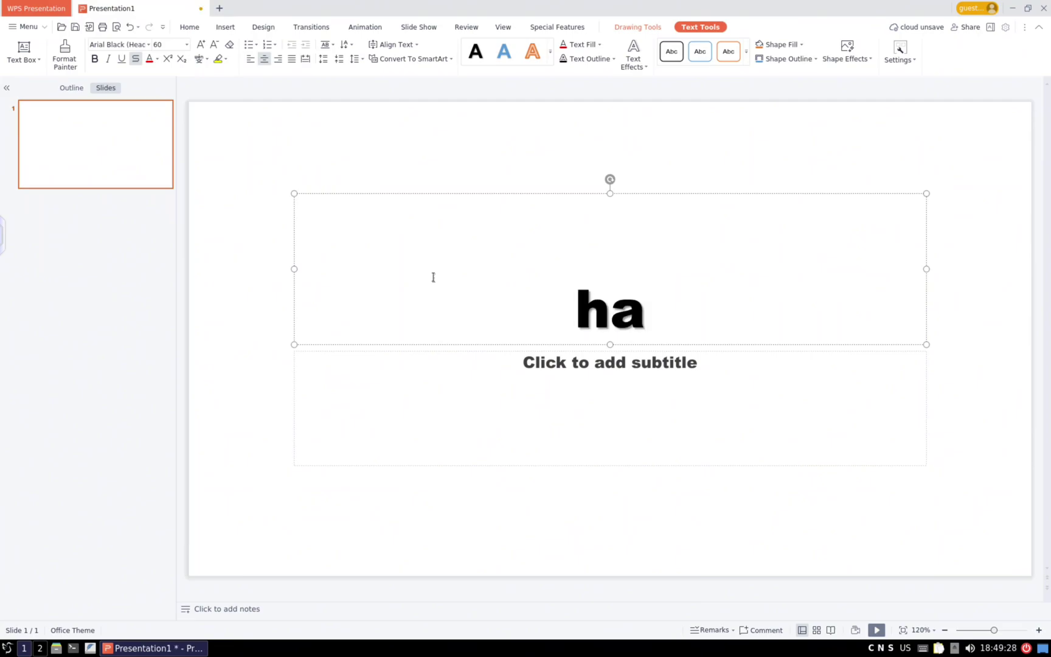
key("BackSpace")
key("BackSpace")
type("in")
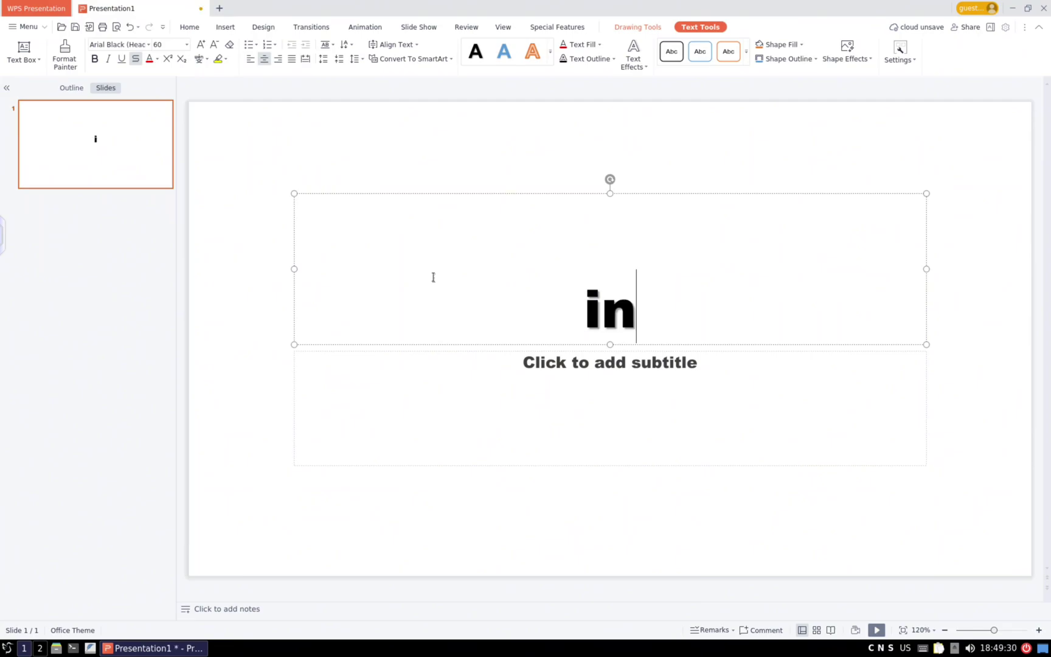
type("ternet xd")
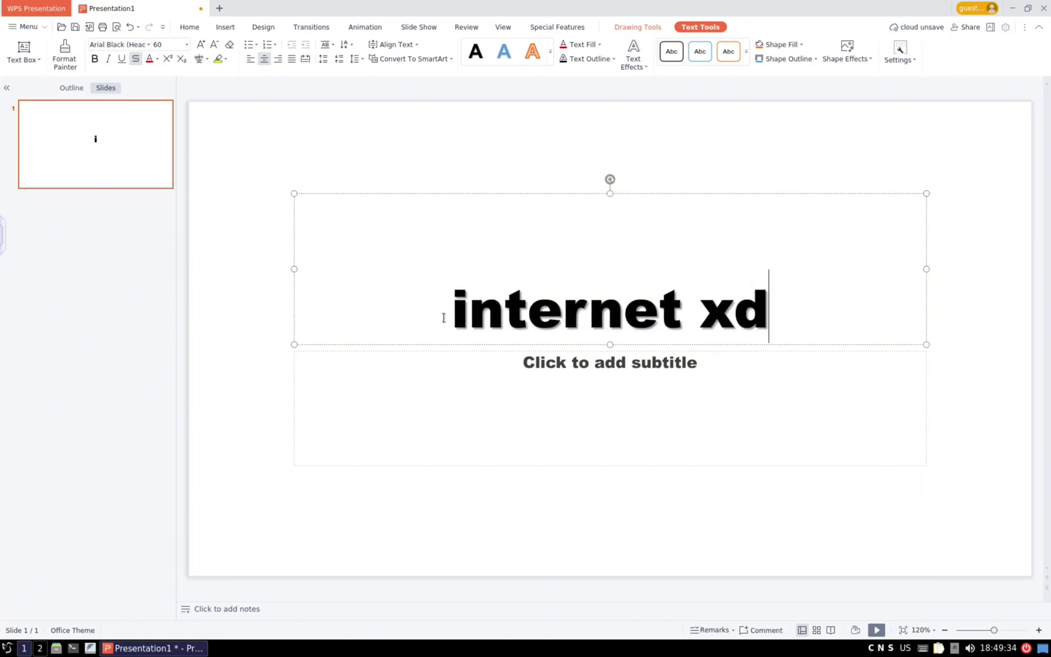
Enter "youtube tutorial" as the slide's subtitle and close WPS Presentation without saving
left_click(481, 376)
type("youtube ")
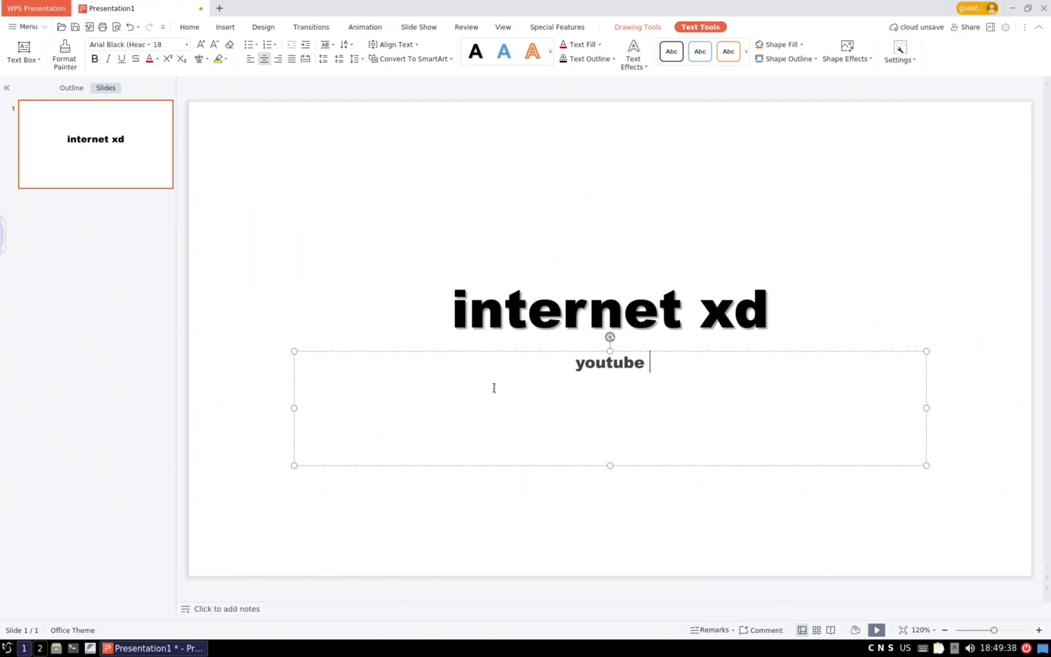
type("tutorial")
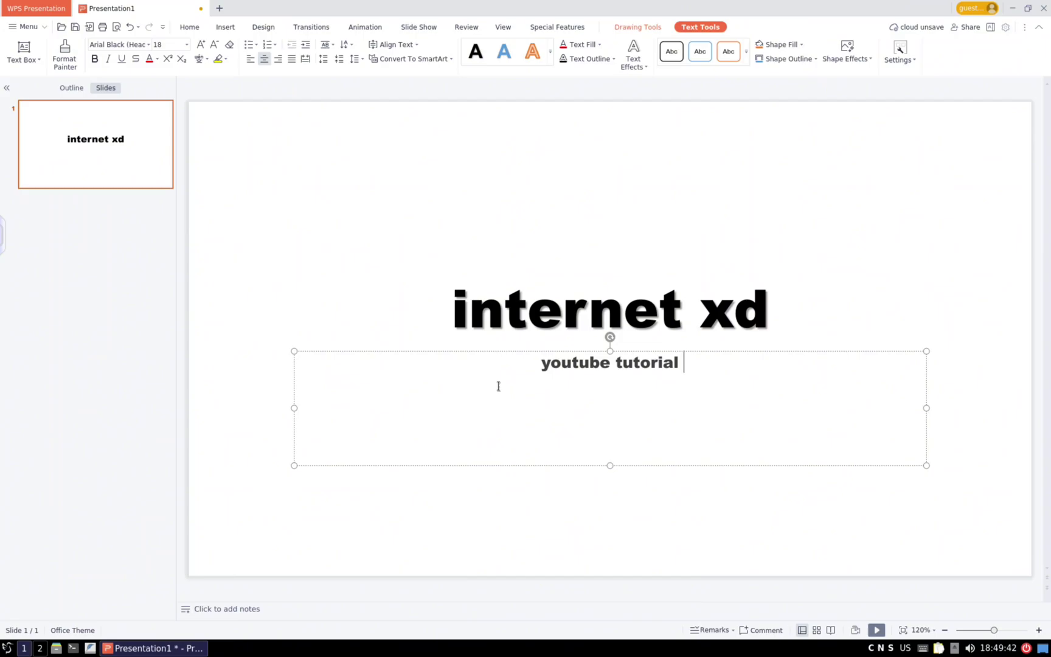
left_click(1044, 8)
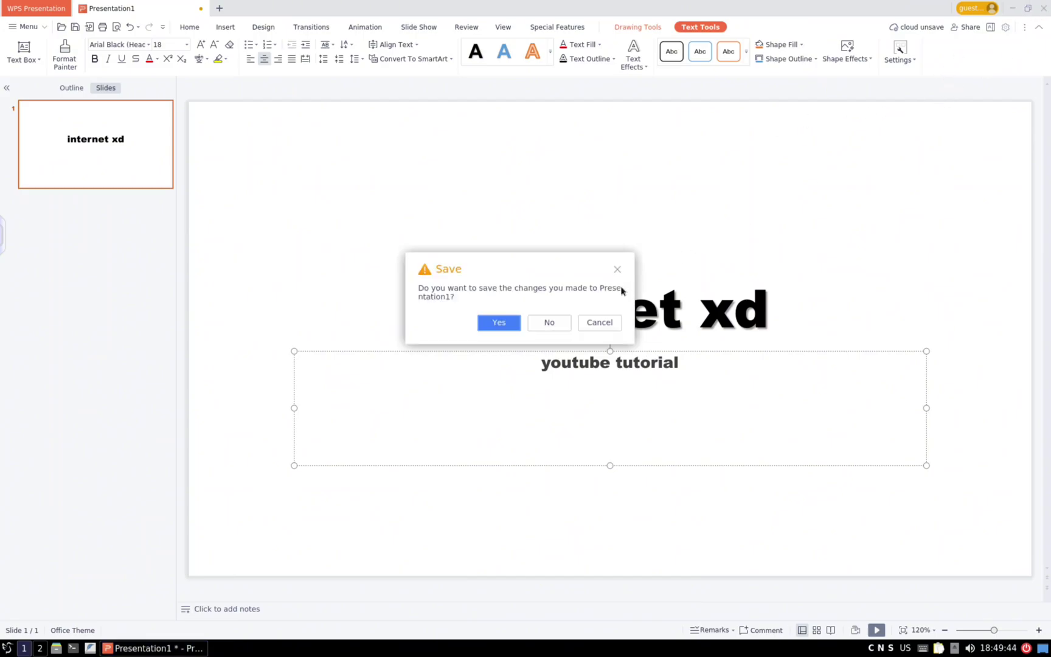
left_click(545, 325)
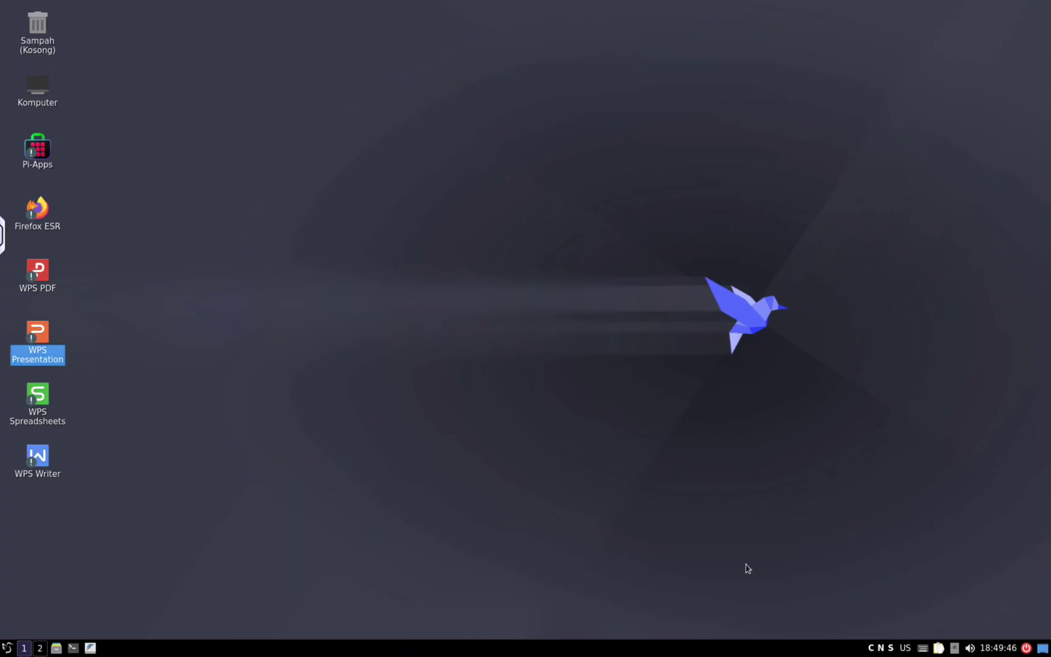
Launch WPS Spreadsheets from its desktop shortcut, choosing to execute the desktop entry, and create a new blank workbook
double_click(42, 415)
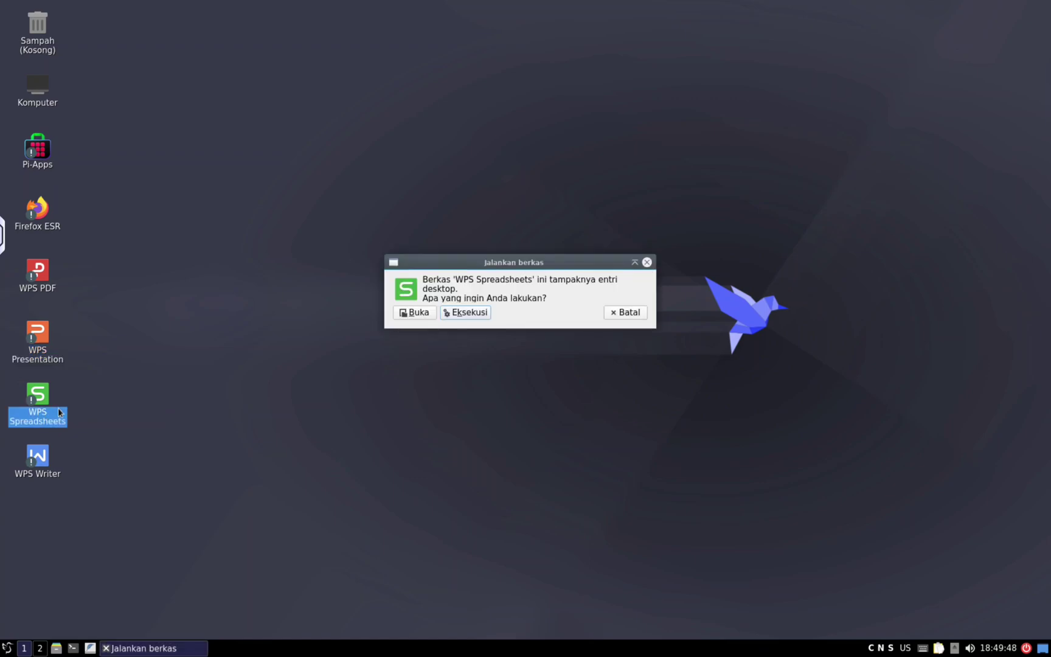
left_click(451, 313)
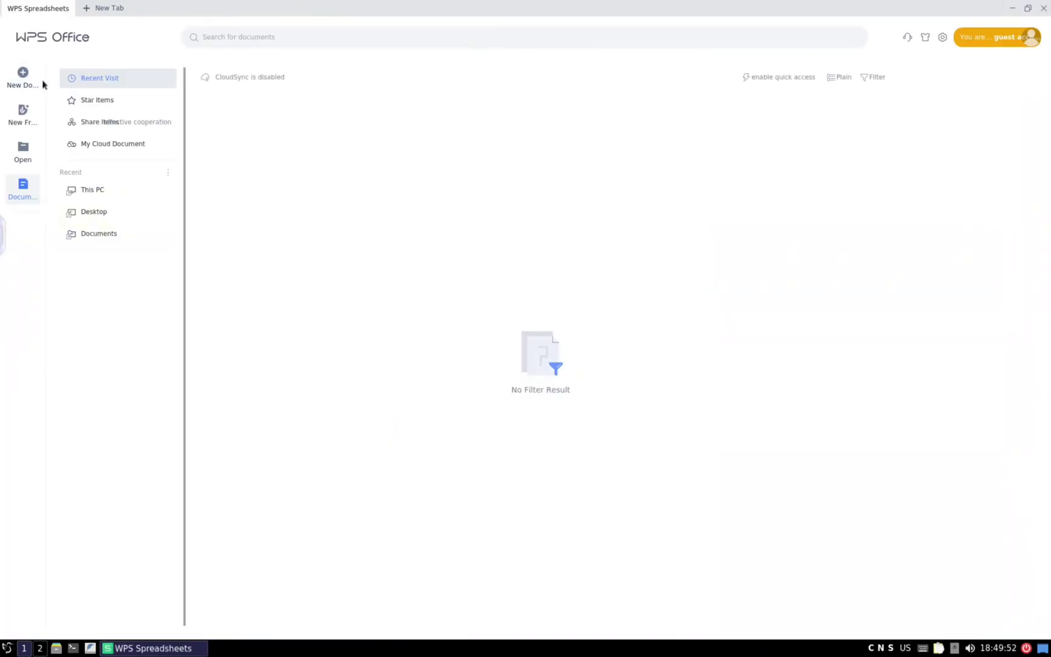
left_click(29, 78)
Enter "apkah hal terse" in cell A3 and close WPS Spreadsheets without saving the workbook
left_click(347, 179)
left_click(51, 139)
type("apkaj")
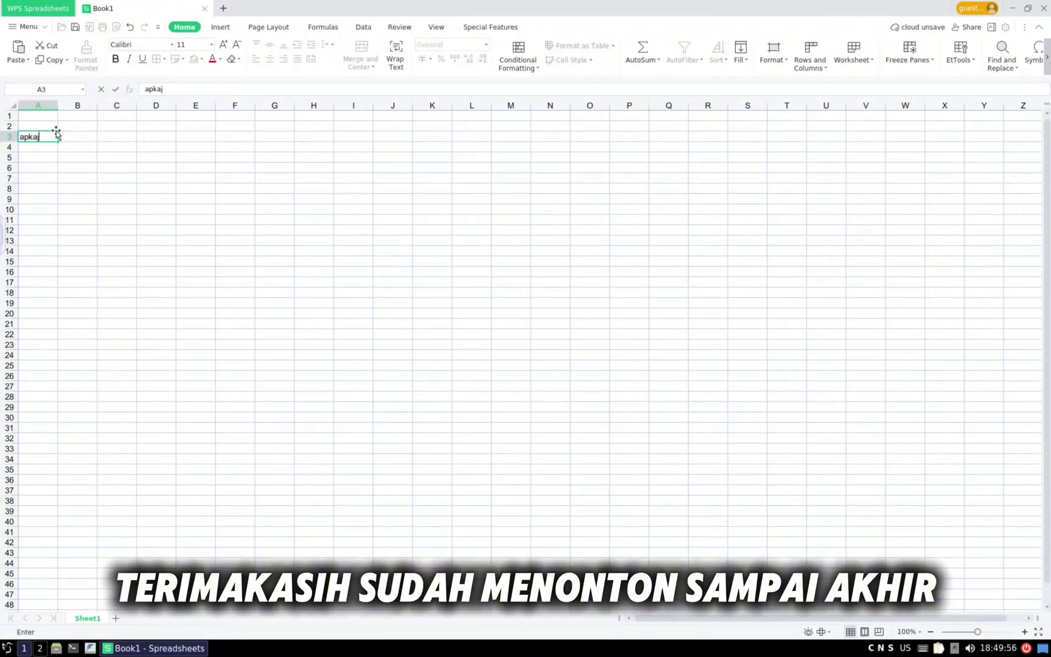
key("BackSpace")
type("h")
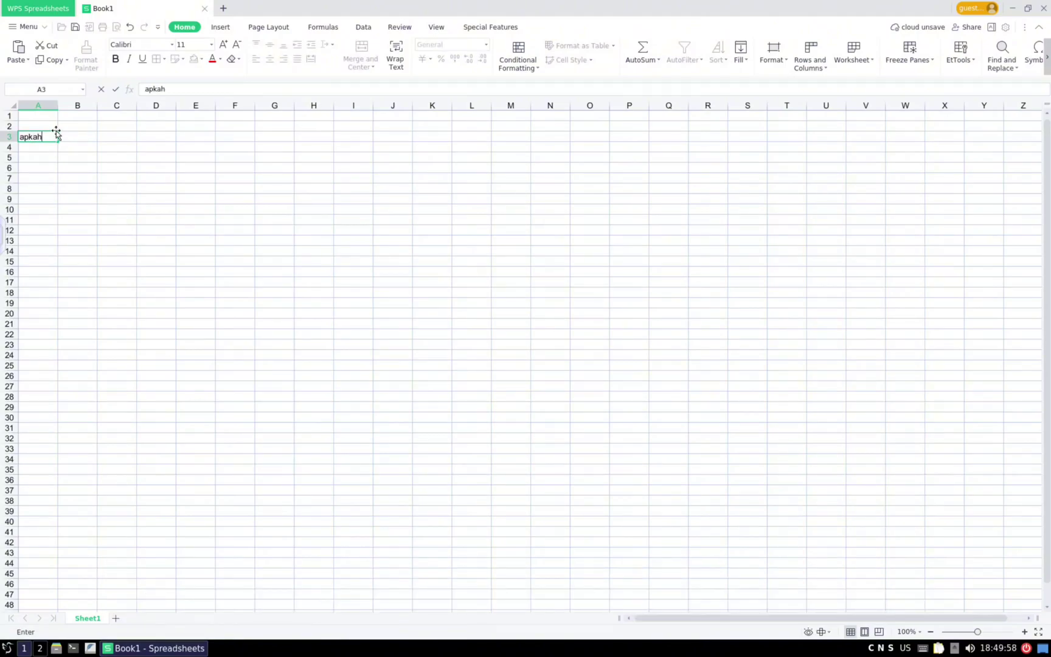
type(" hal terse")
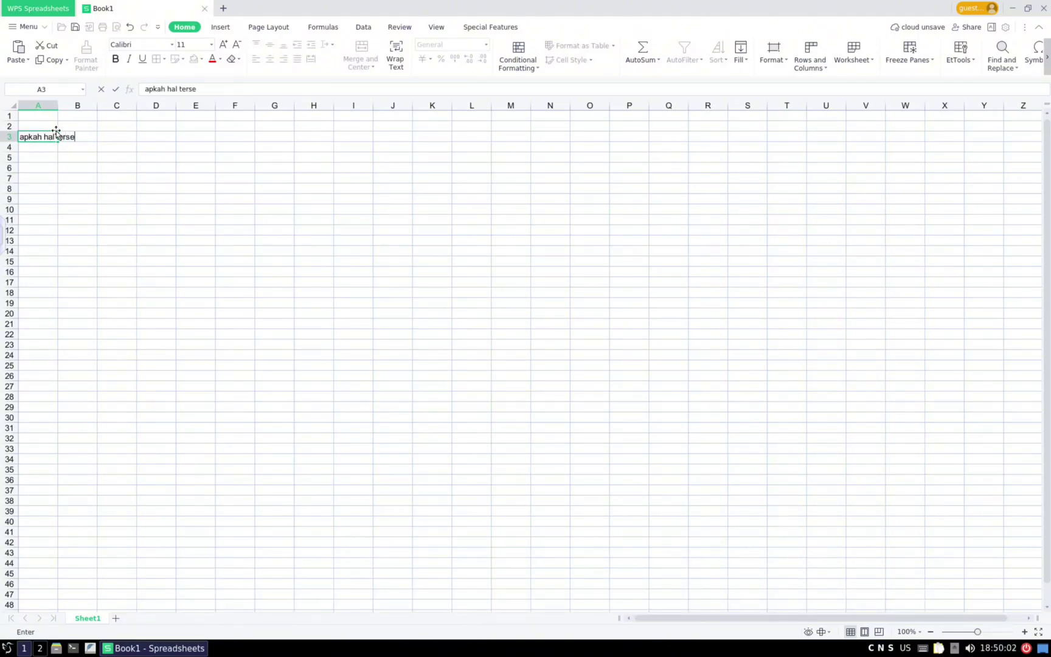
left_click(86, 167)
left_click(1044, 8)
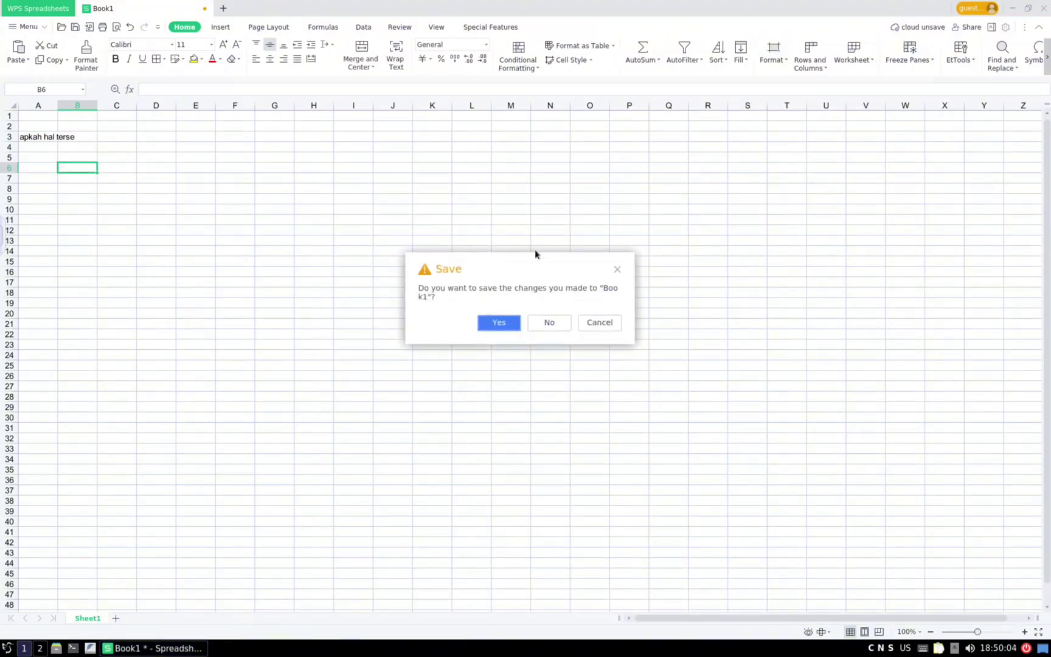
left_click(545, 324)
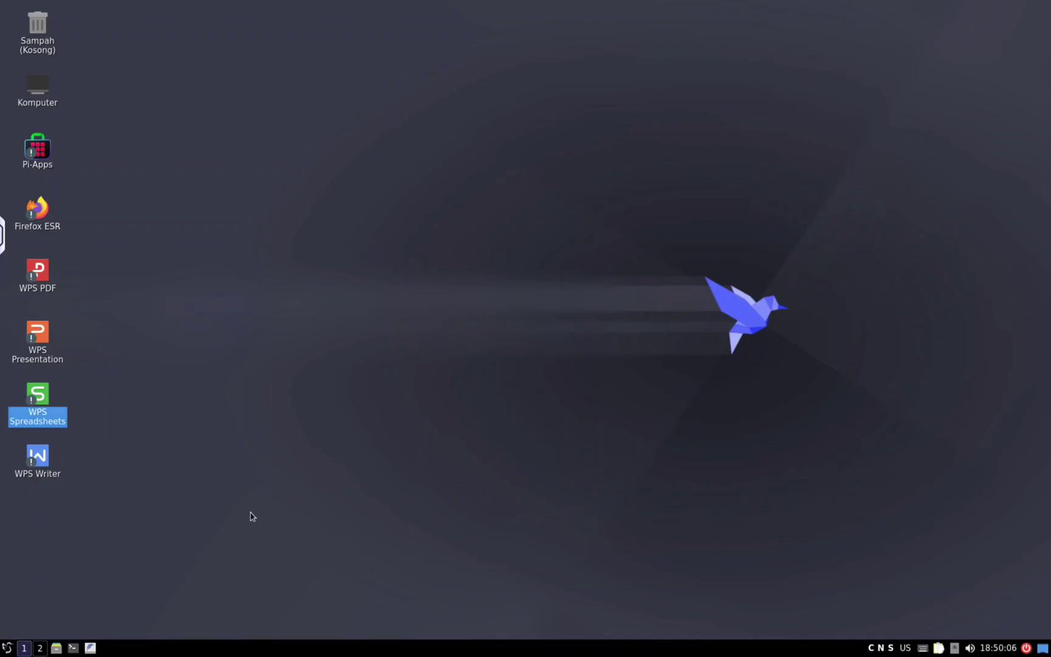